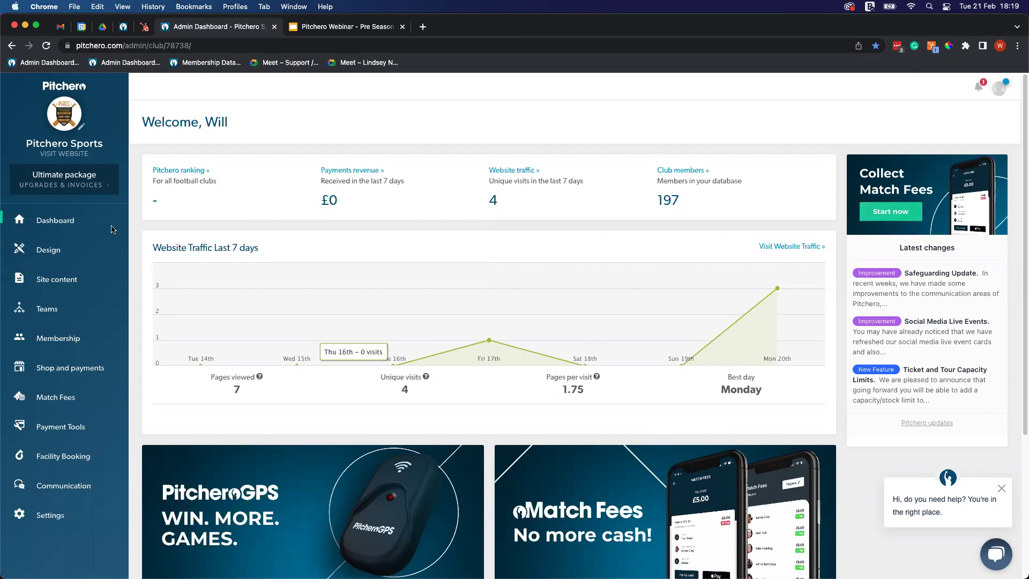
Review full and team-admin access for Design, Site Content, Teams and Membership on Manage access
click(63, 519)
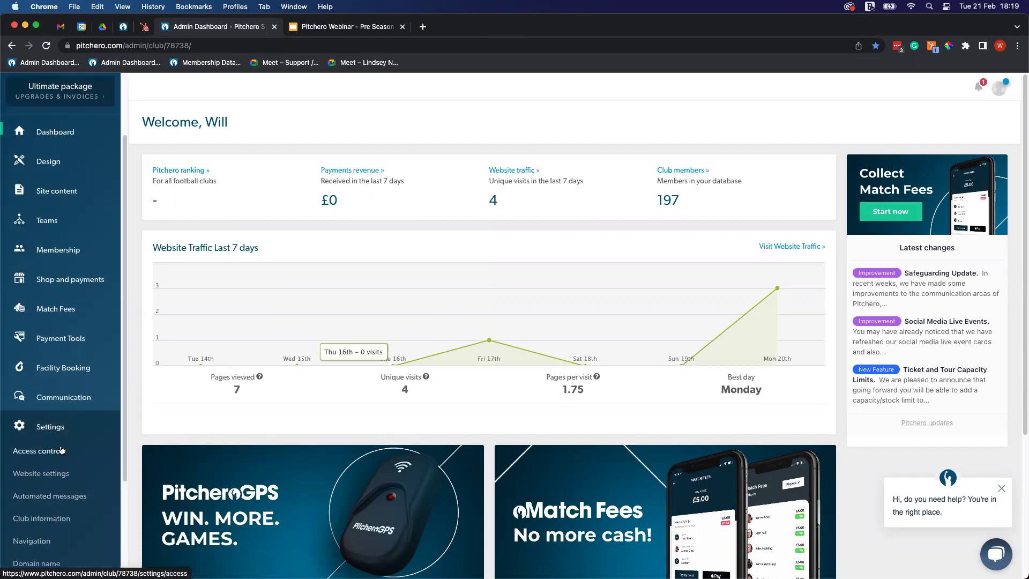
click(62, 450)
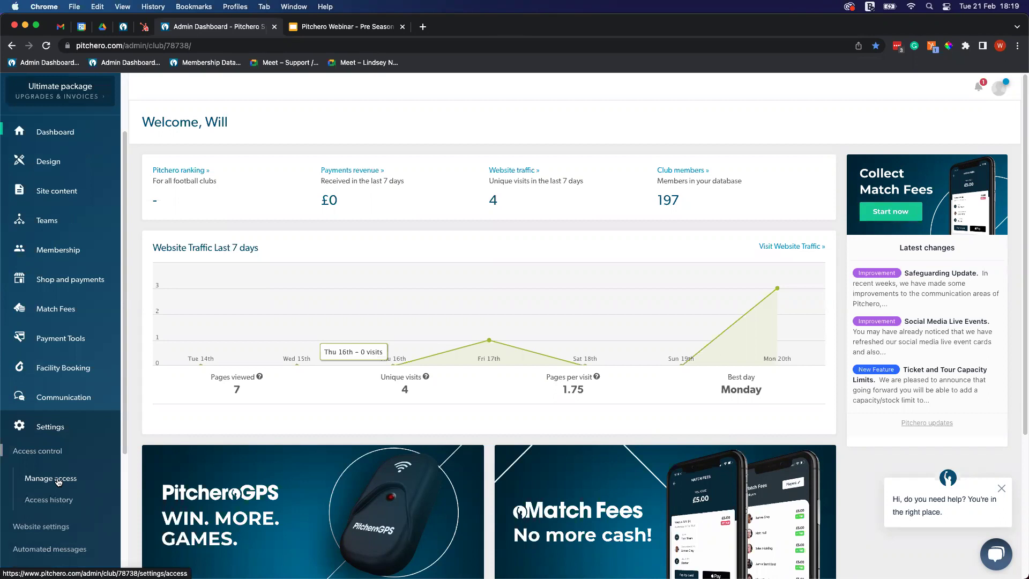
click(59, 482)
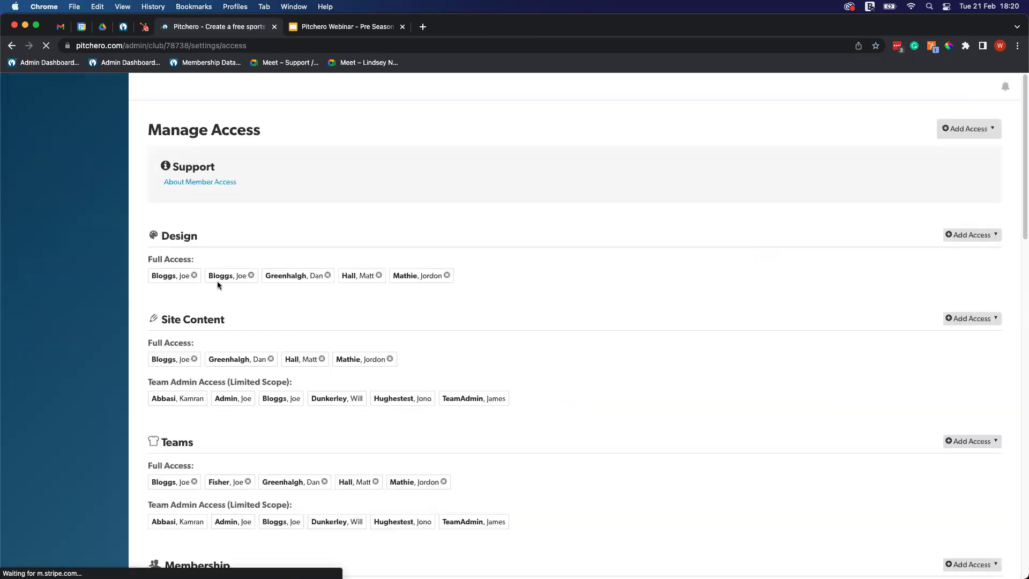
scroll(497, 319, down, 1)
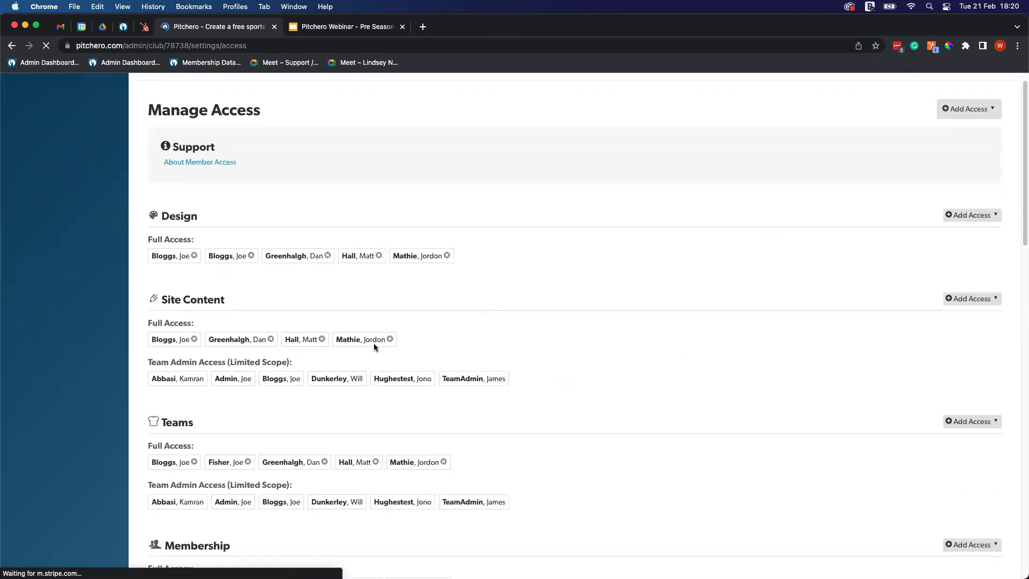
scroll(488, 267, down, 2)
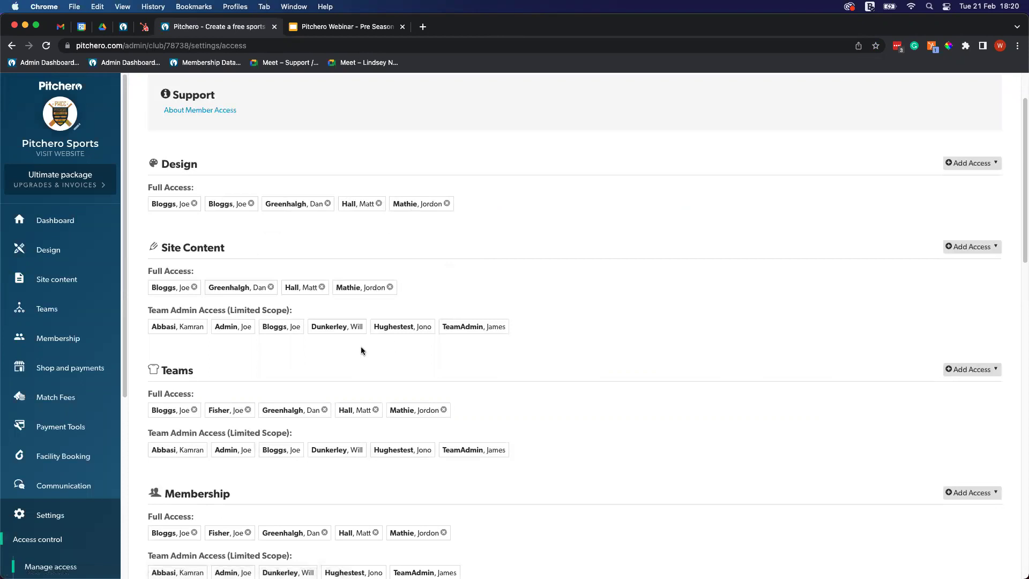
scroll(183, 254, down, 1)
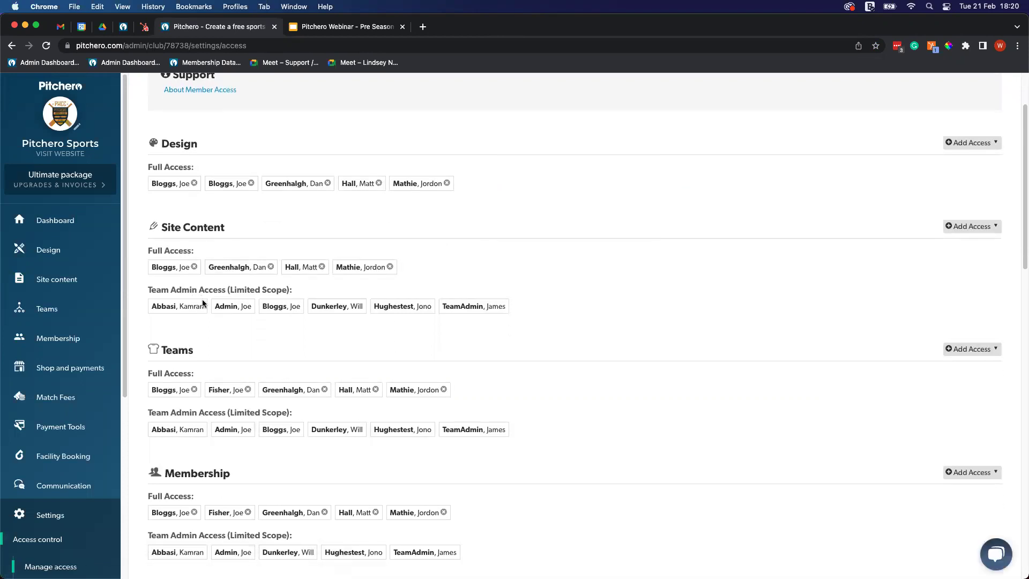
scroll(234, 359, down, 1)
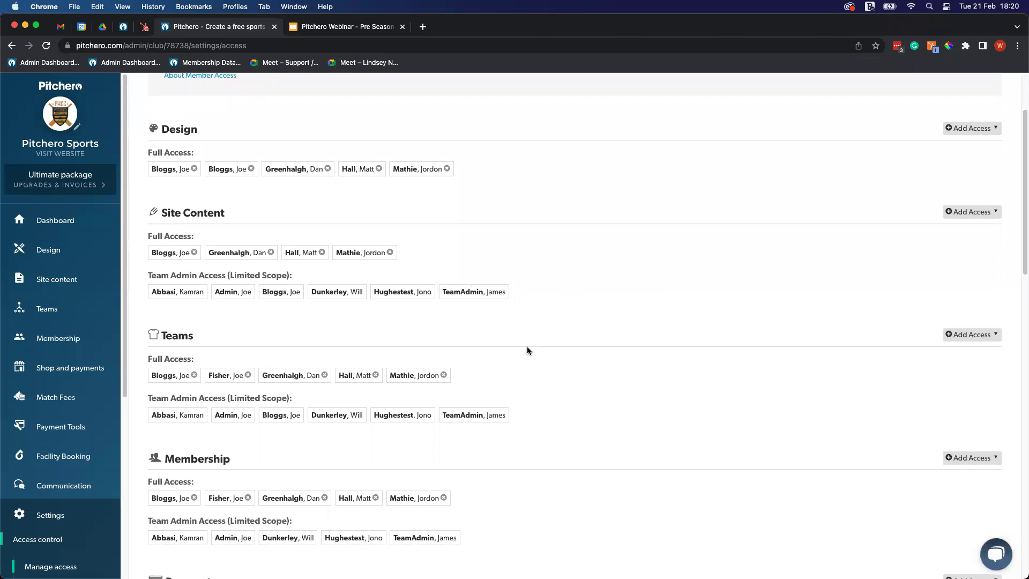
click(80, 343)
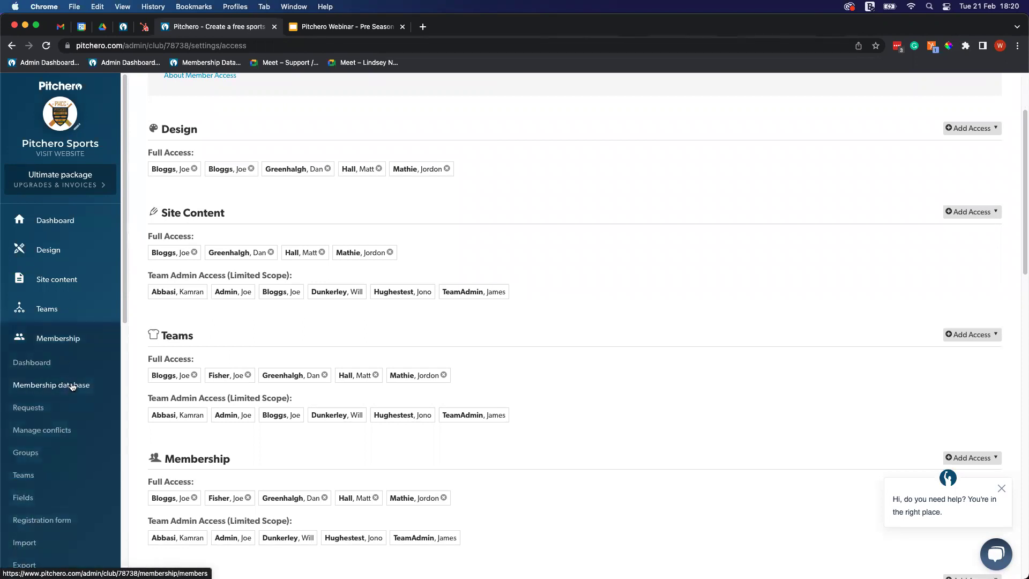
Add Under 16s to the second member's Team Admin role alongside Under 17s and save
click(73, 386)
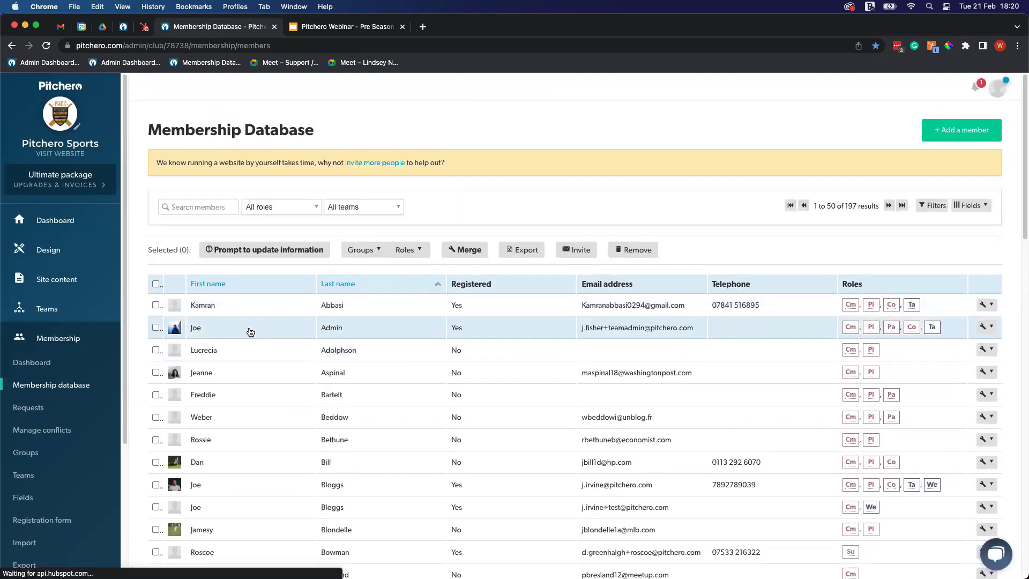
click(249, 332)
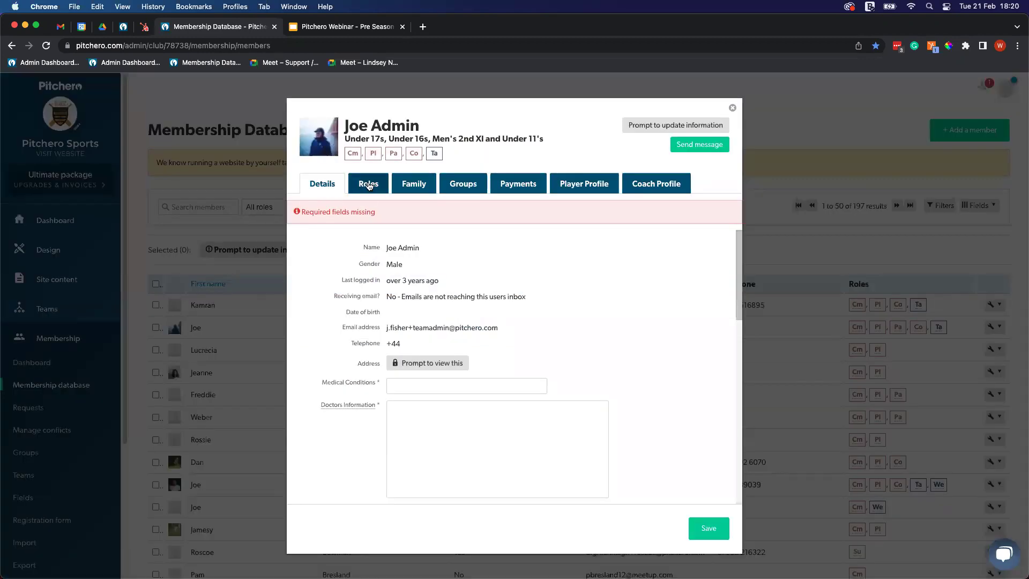
click(368, 185)
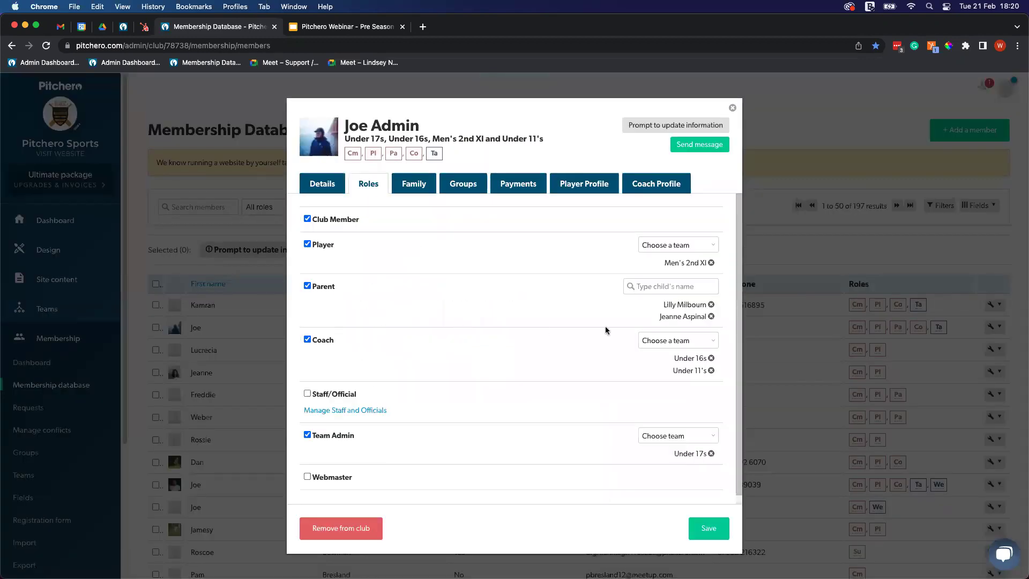
scroll(616, 408, down, 1)
click(691, 429)
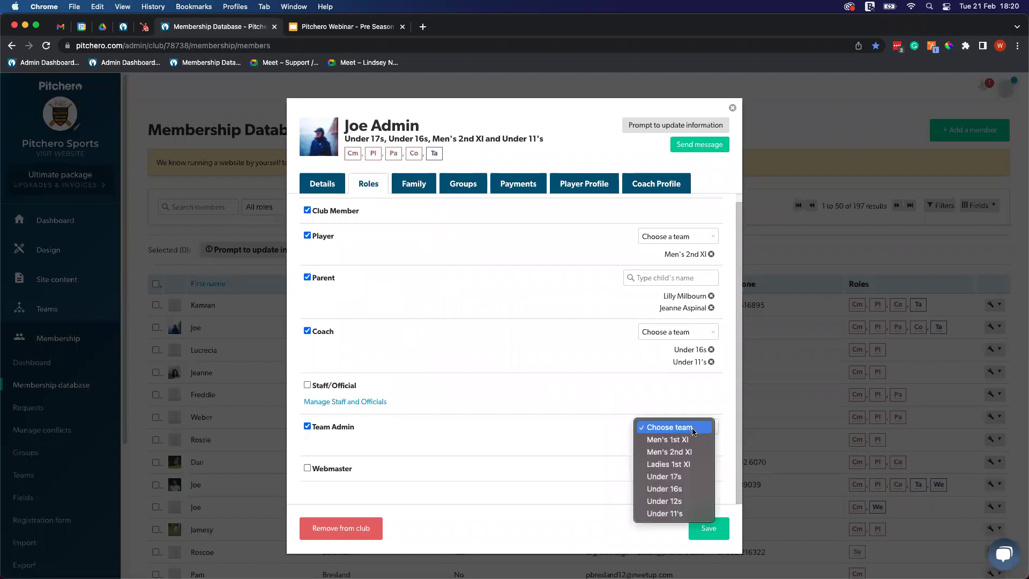
click(684, 490)
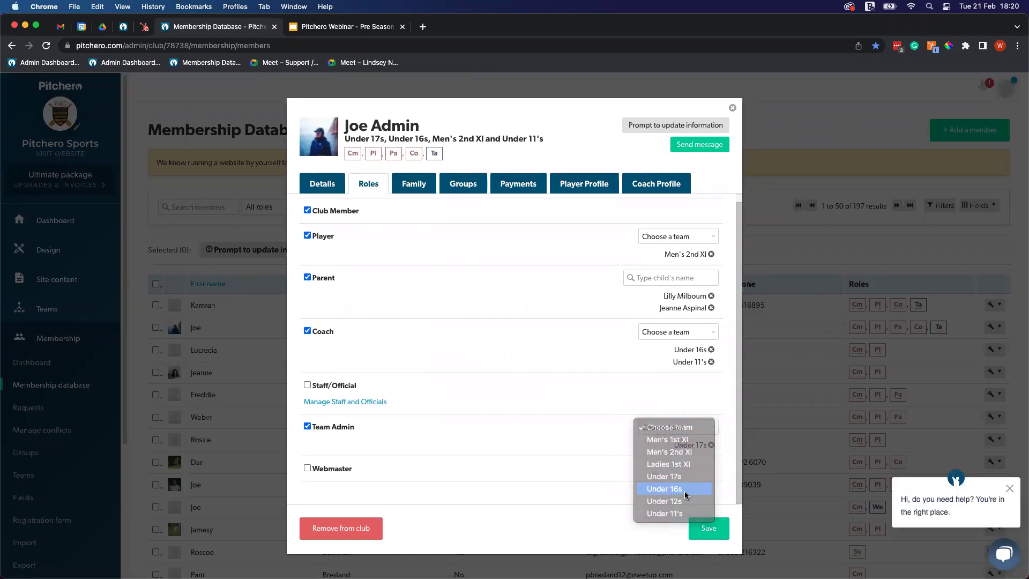
click(713, 523)
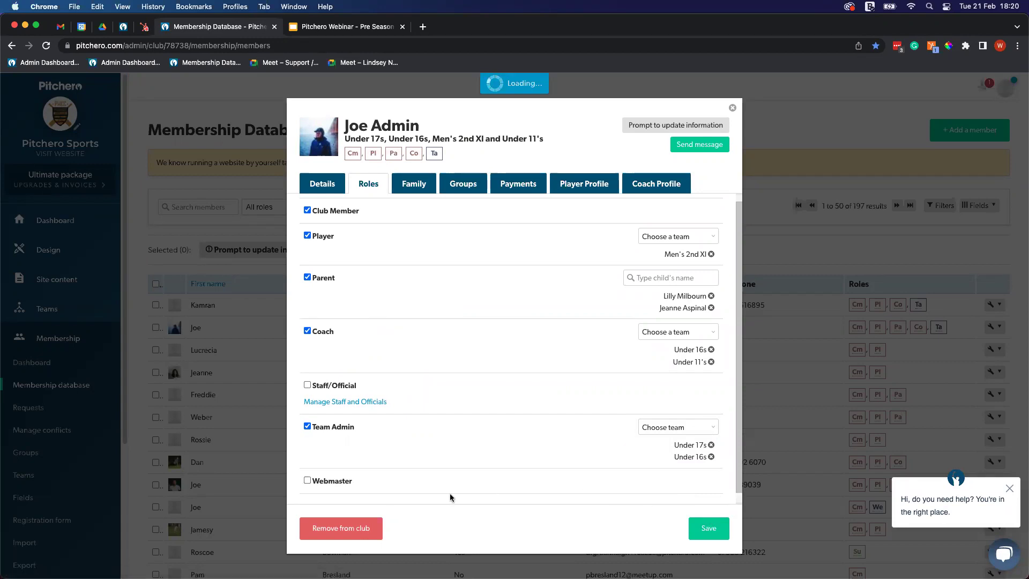
click(732, 109)
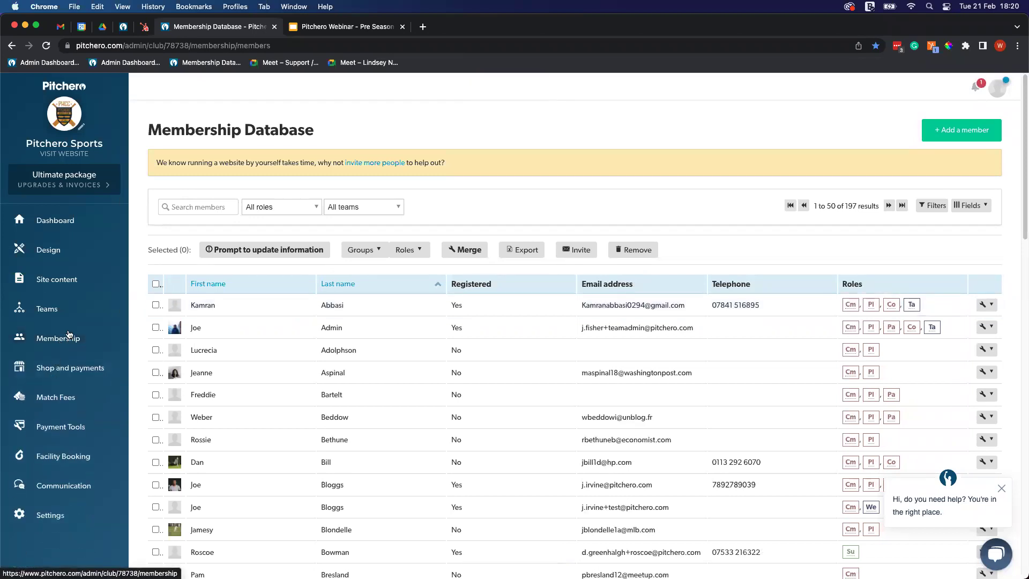
Go to the club's Seasons settings page
click(77, 513)
scroll(43, 536, down, 1)
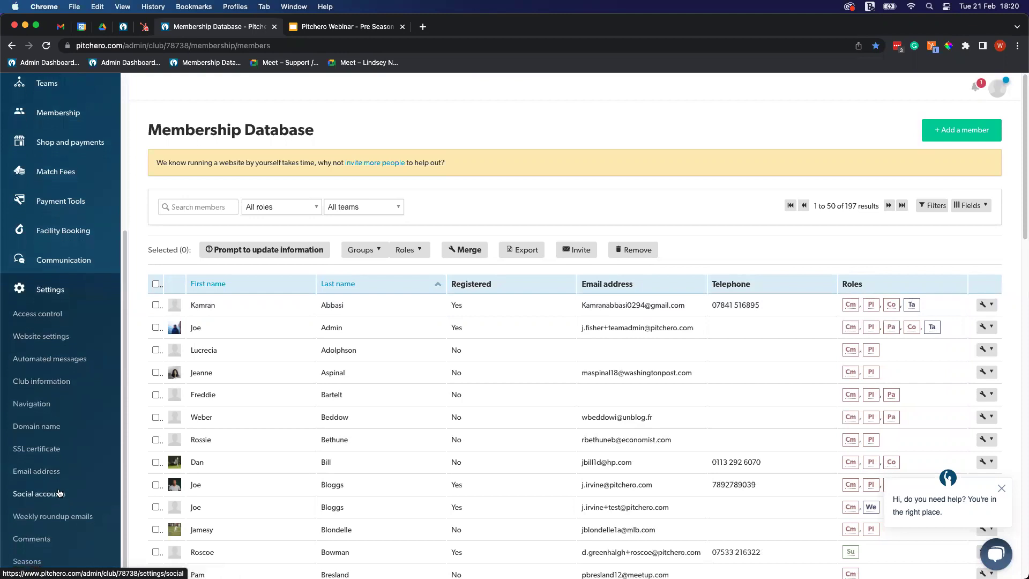
click(58, 560)
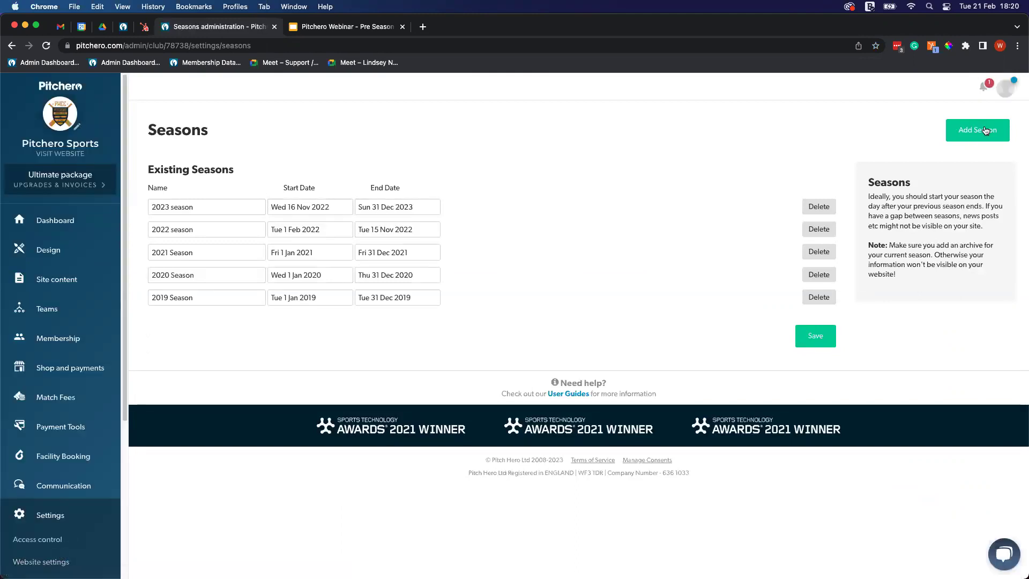
Start a new season, review its name and dates, then discard it unsaved
click(961, 127)
click(527, 290)
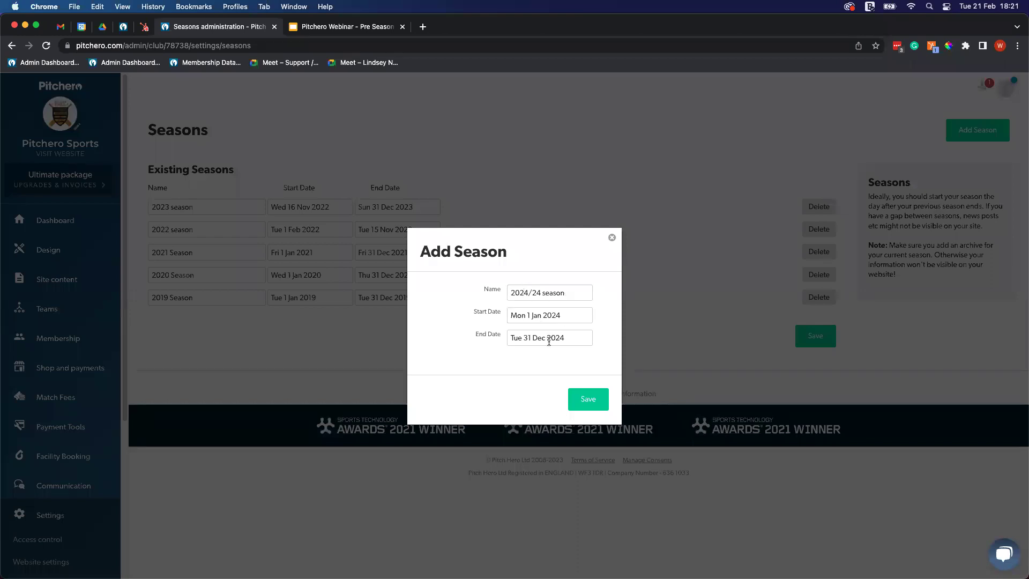
click(527, 316)
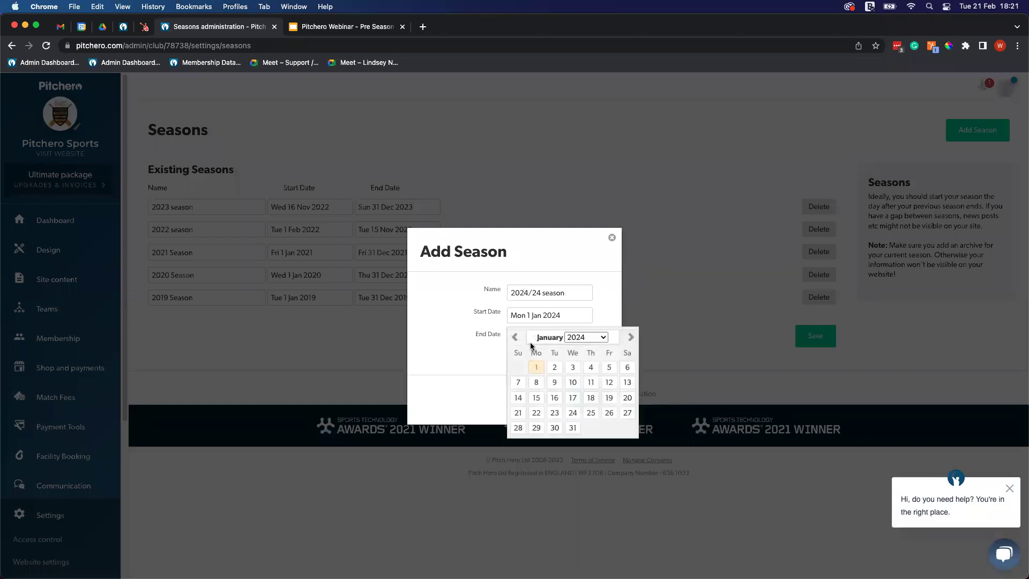
click(515, 338)
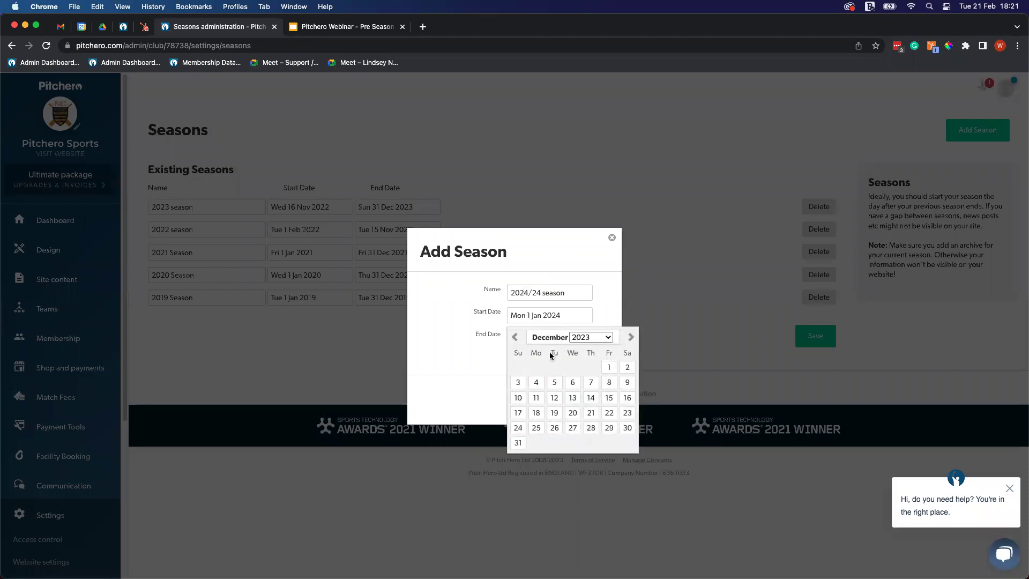
click(613, 308)
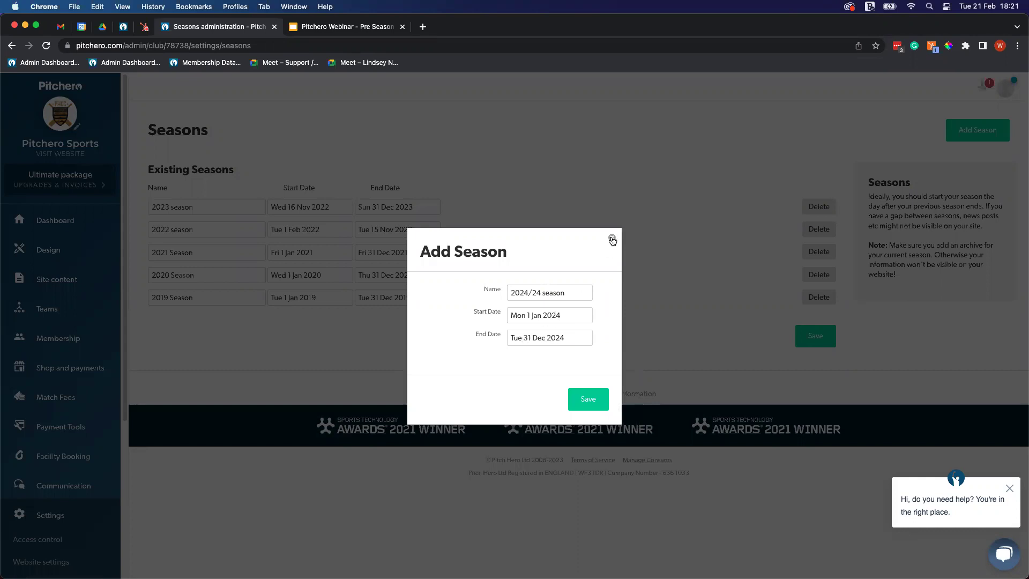
click(612, 239)
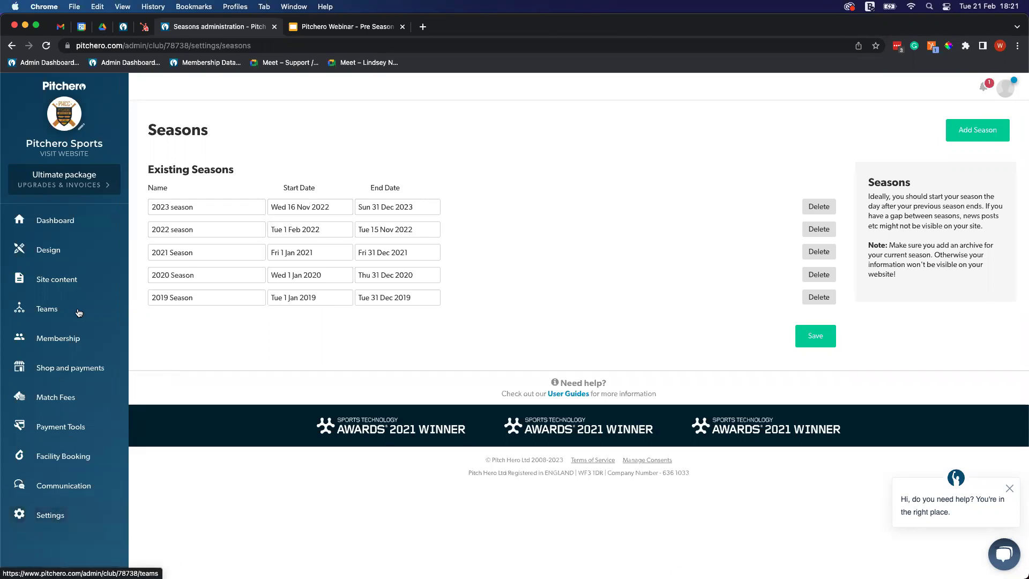
From the Men's 1st XI page, go through Manage competitions to Join competition
mouse_move(78, 313)
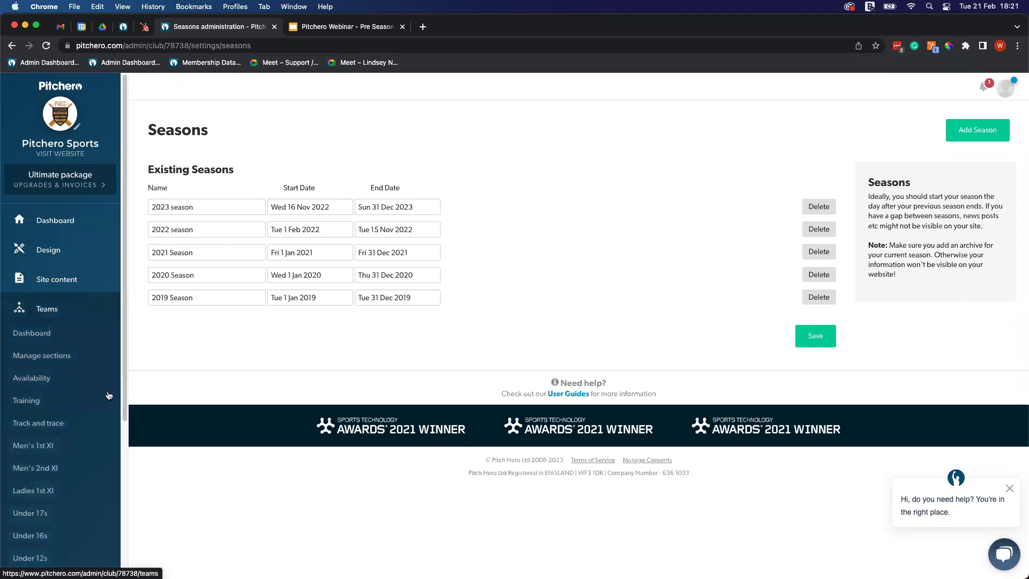
click(91, 448)
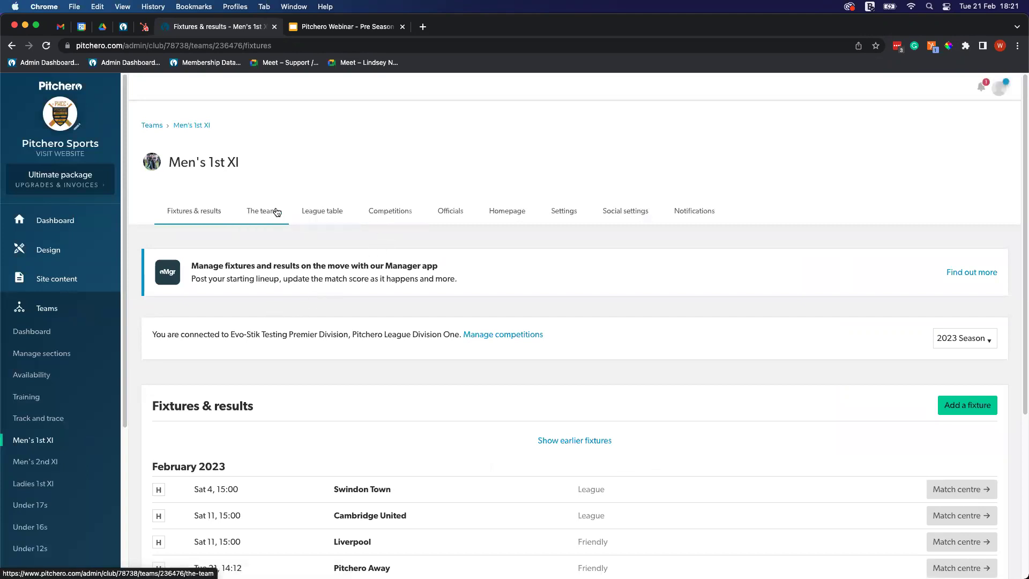
click(492, 336)
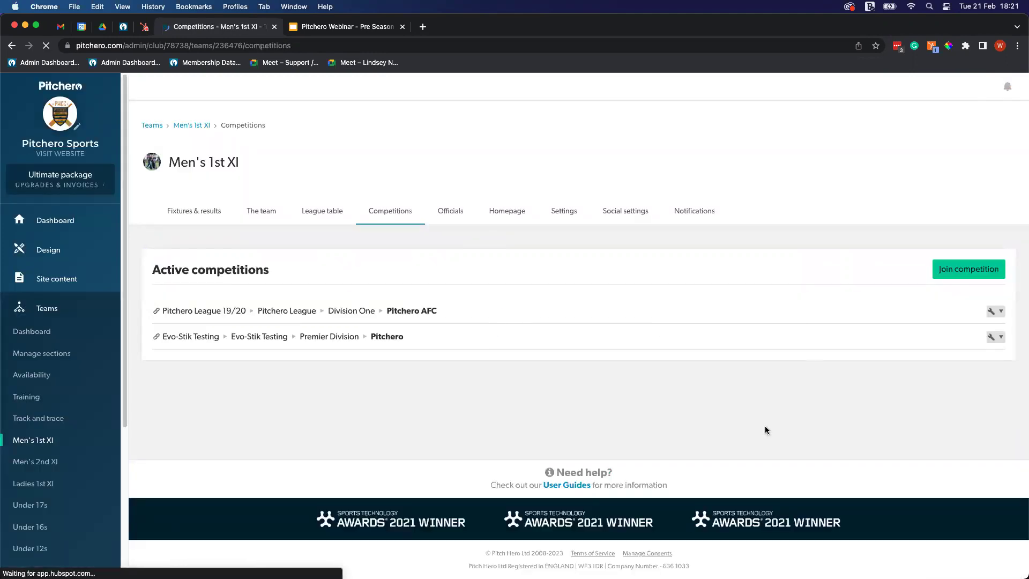
click(974, 273)
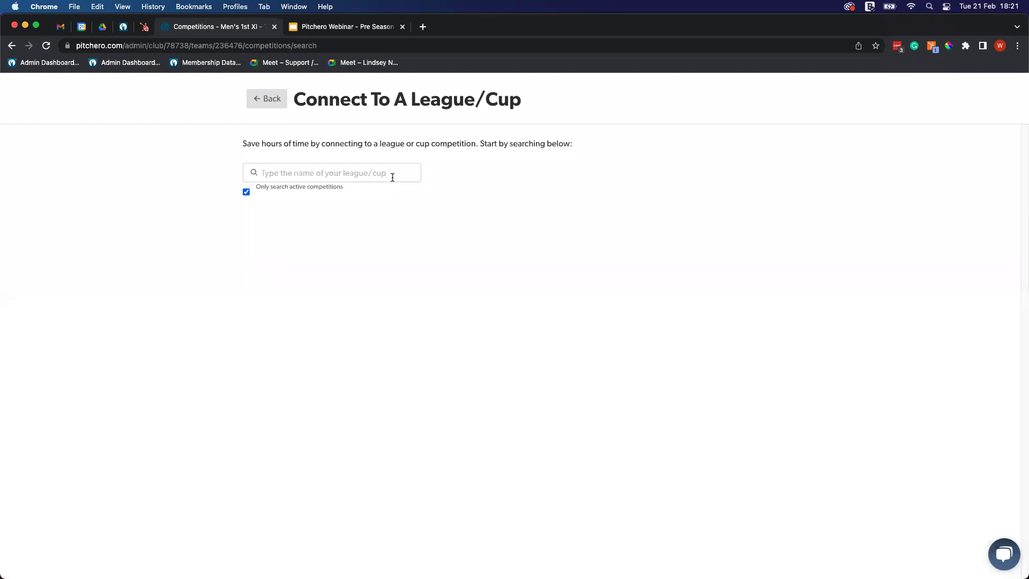
Search league/cup competitions for 'ECB 2023', including inactive ones
click(345, 169)
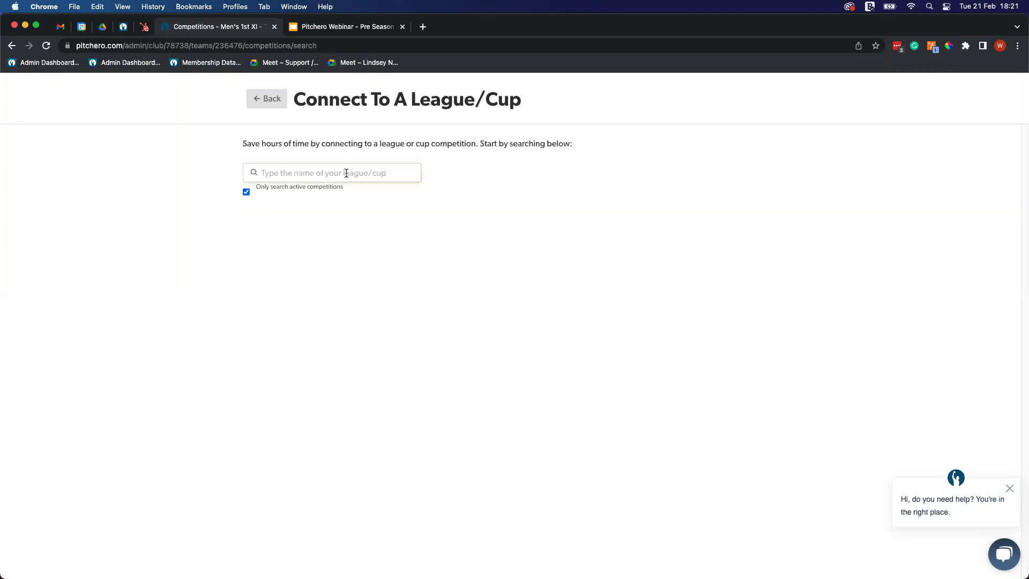
text(ECB)
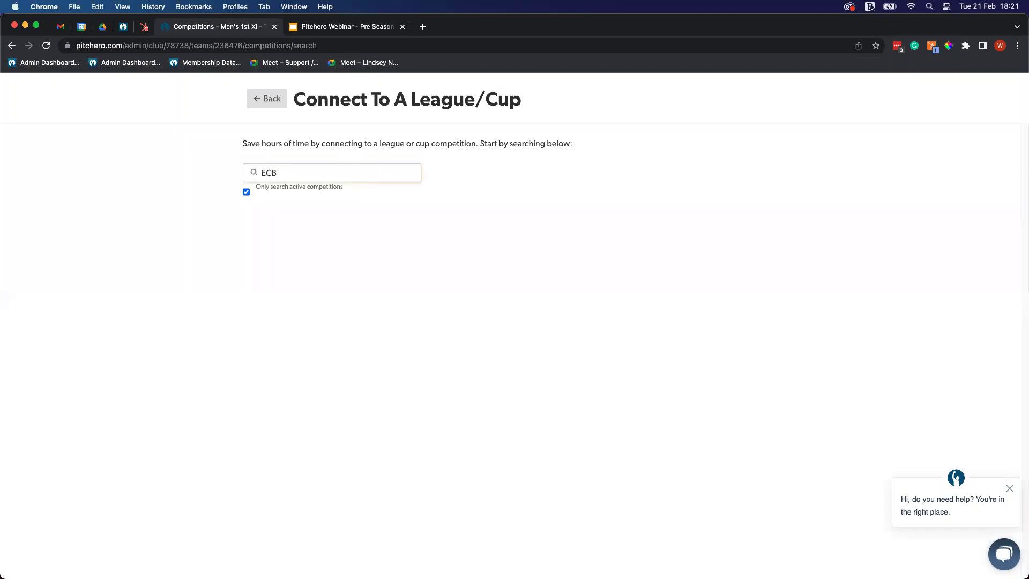
text( 20)
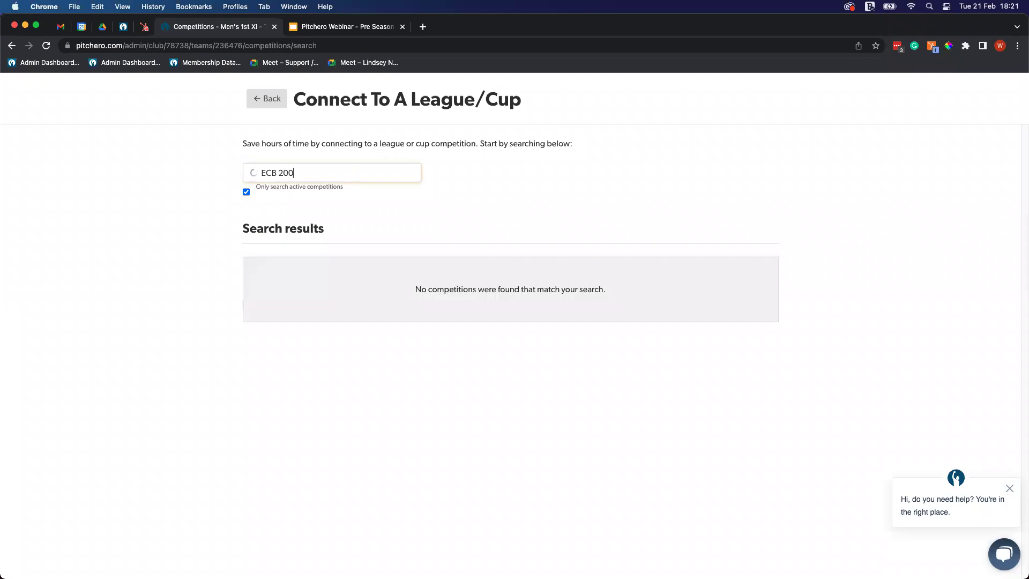
text(23)
click(246, 192)
click(274, 174)
Return to the Men's 1st XI Fixtures & results and collapse the teams navigation
click(283, 101)
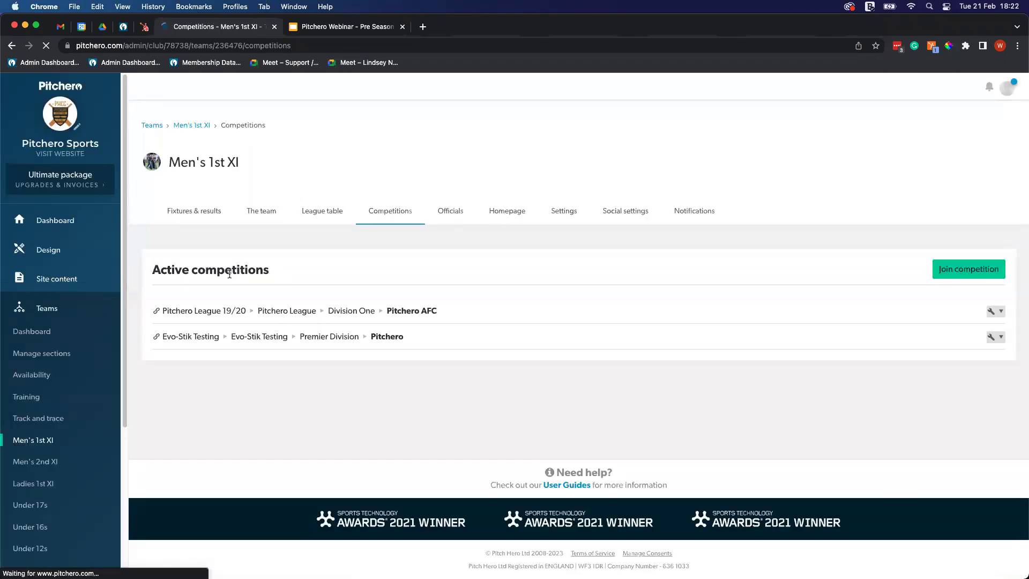
click(213, 218)
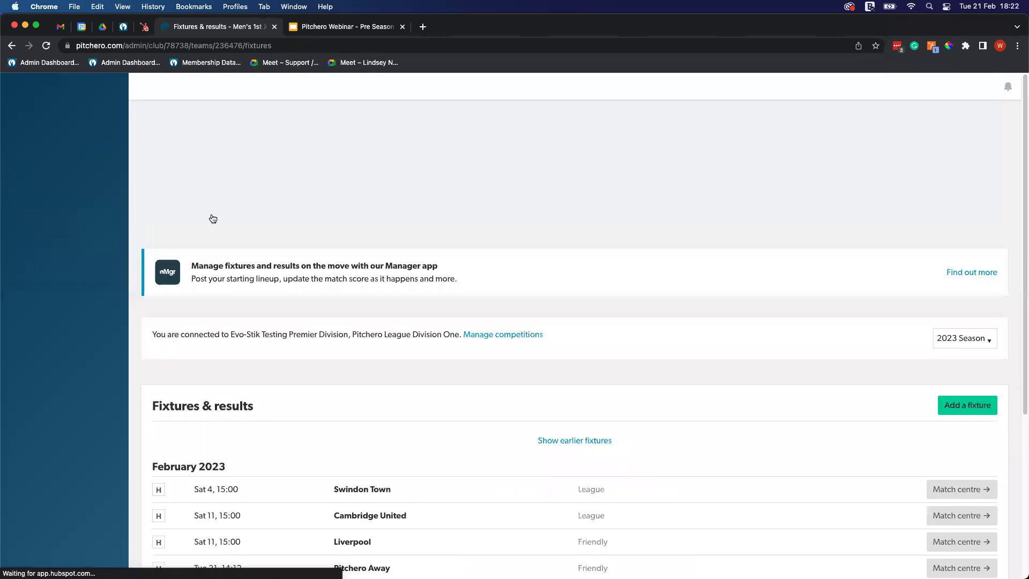
scroll(477, 430, down, 5)
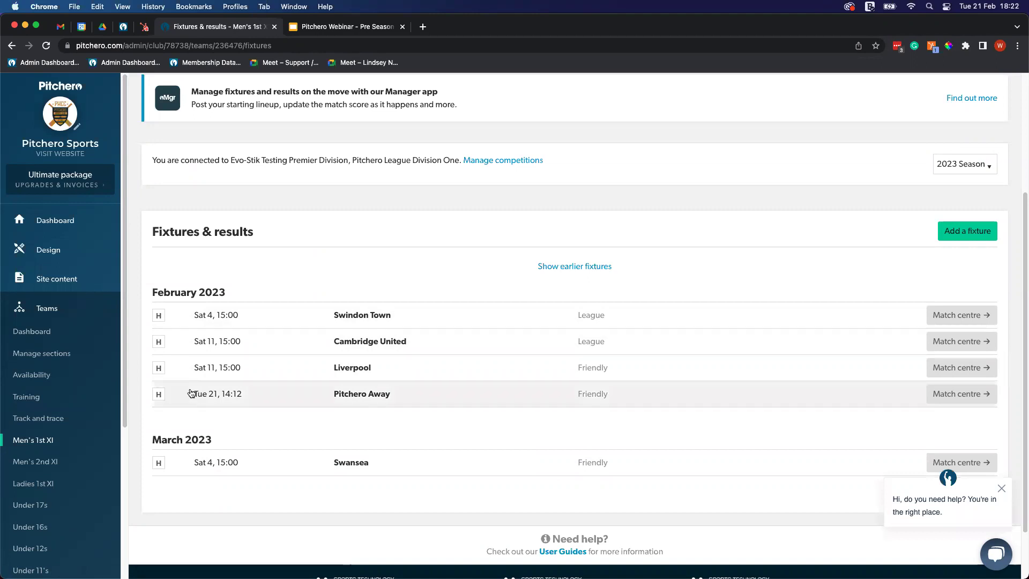
click(74, 307)
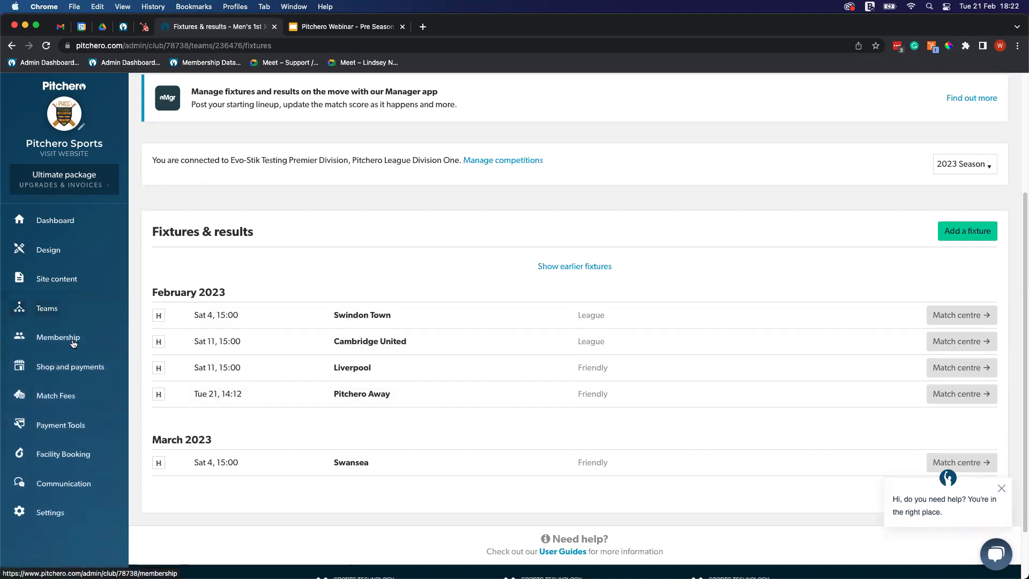
Filter the membership database roles to Players, Team Admins and Coaches
click(59, 337)
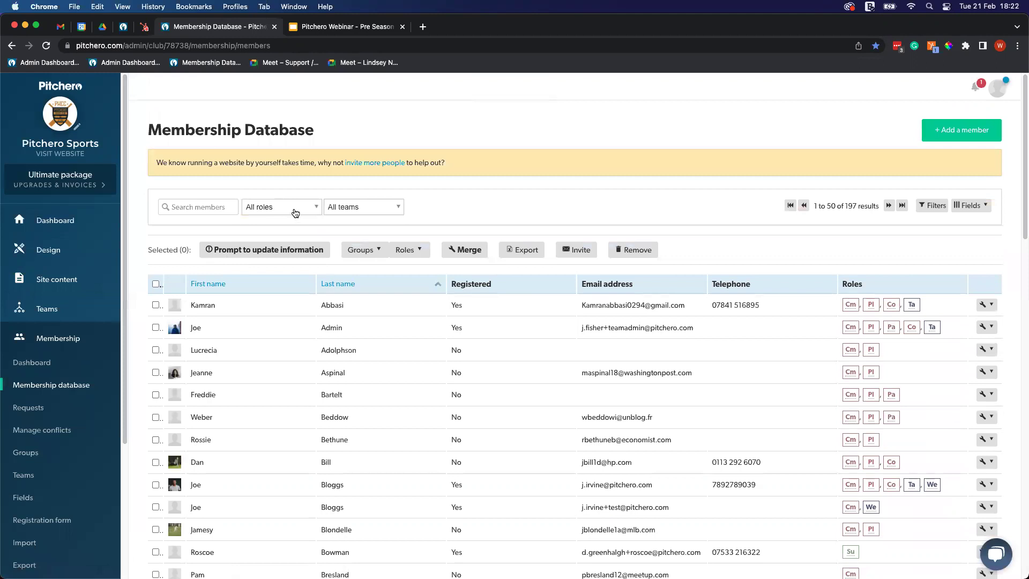
click(296, 213)
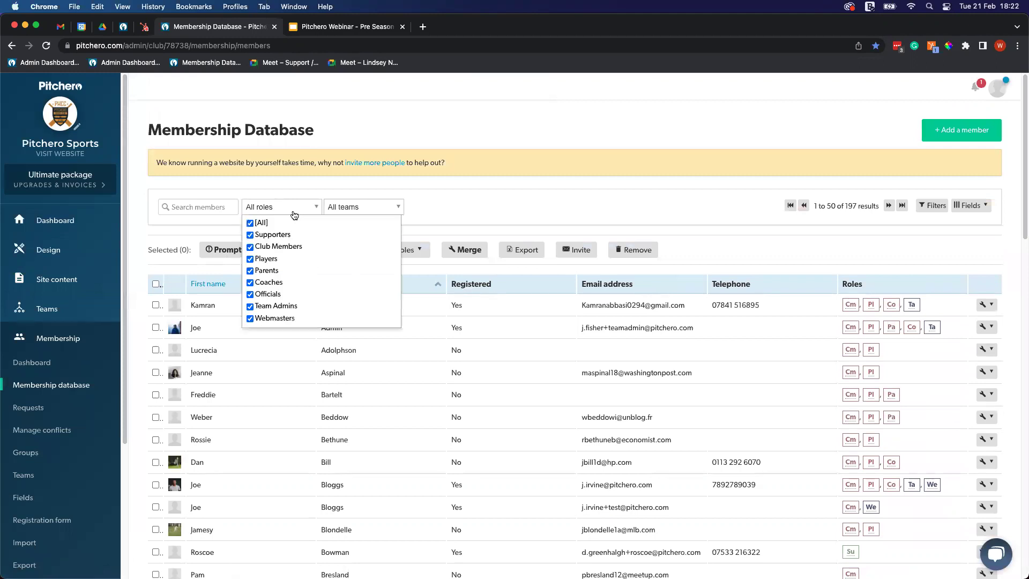
click(263, 223)
click(250, 259)
click(250, 307)
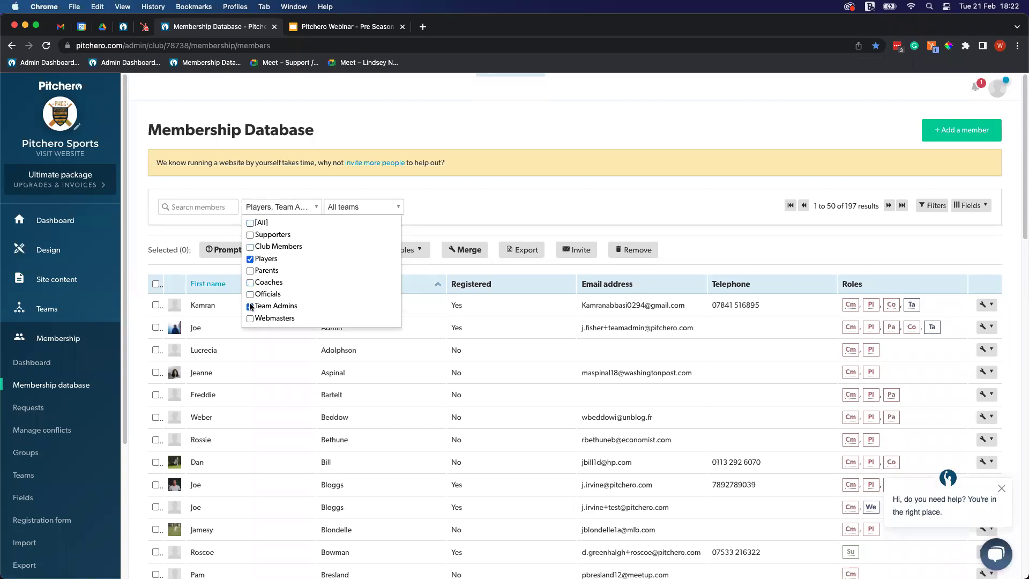
click(250, 283)
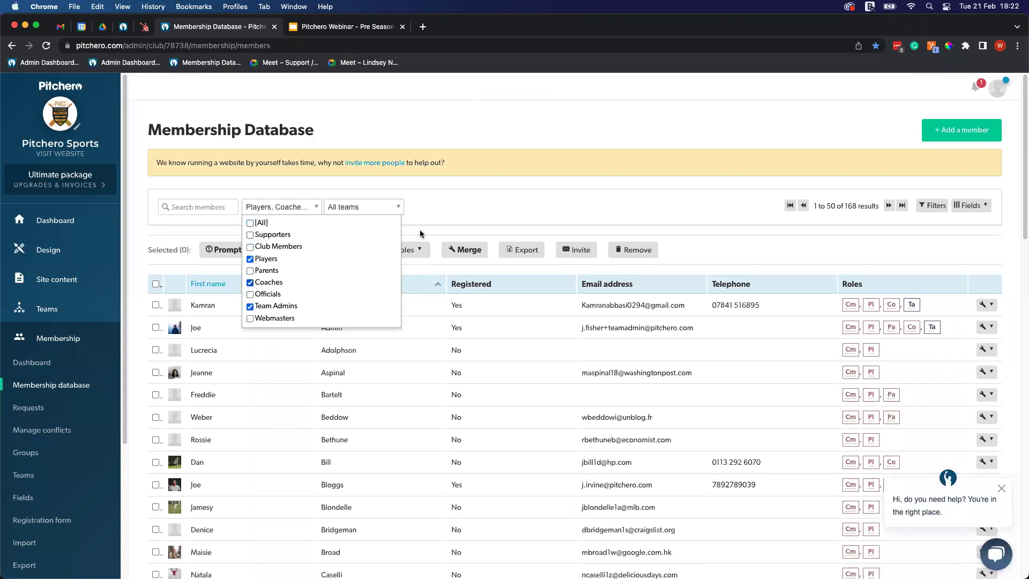
click(470, 212)
Limit the team filter to Men's 1st XI, leaving 27 results
click(370, 211)
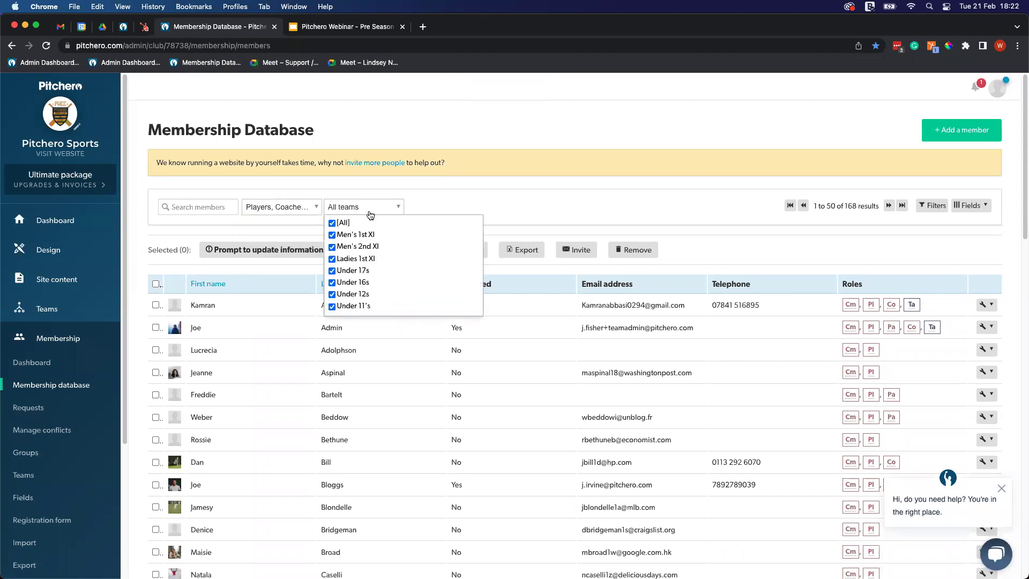
click(340, 224)
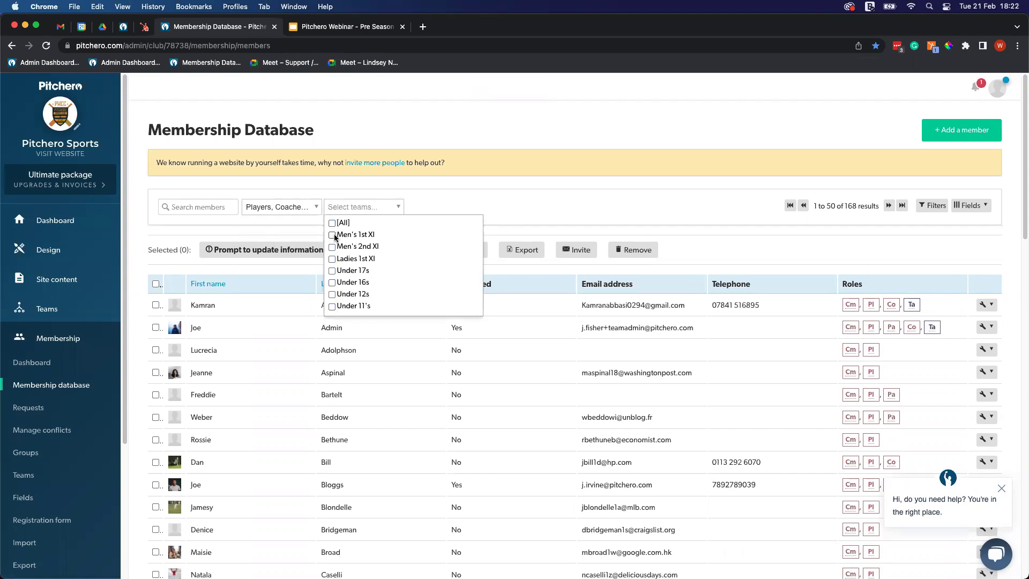
click(333, 236)
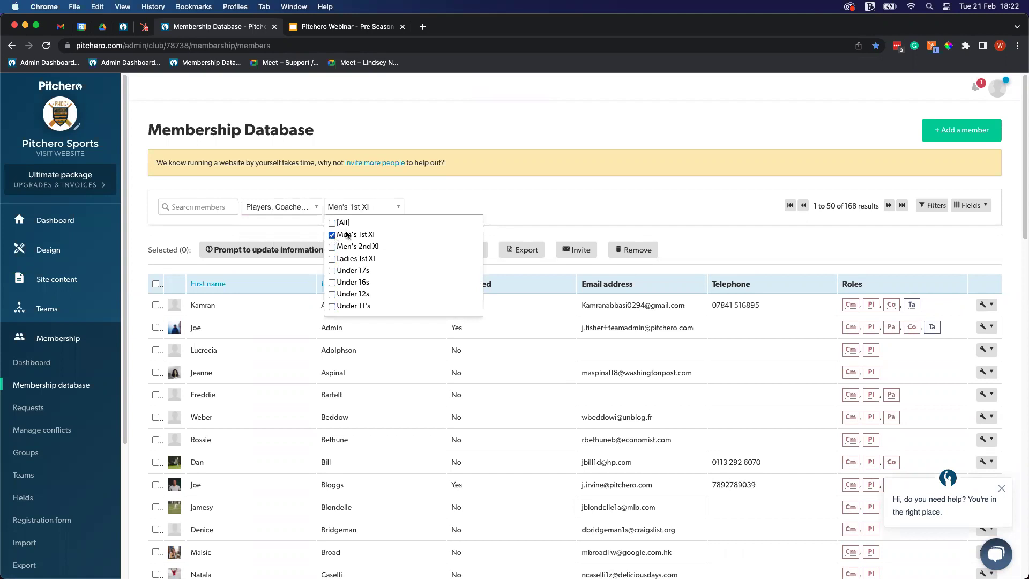
click(450, 204)
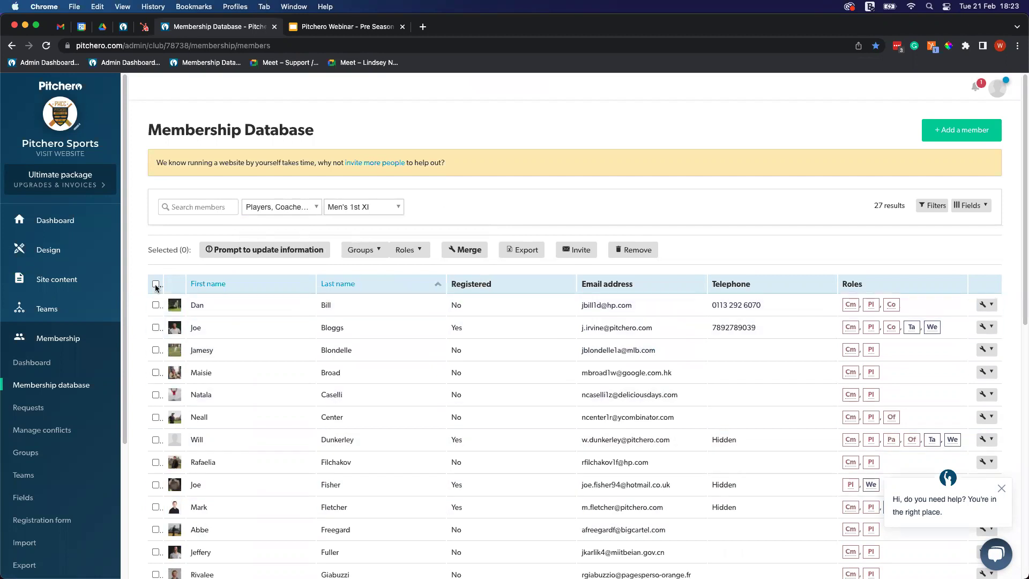
For all 27 members, queue removal of the Player role for Men's 1st XI
click(155, 284)
click(423, 252)
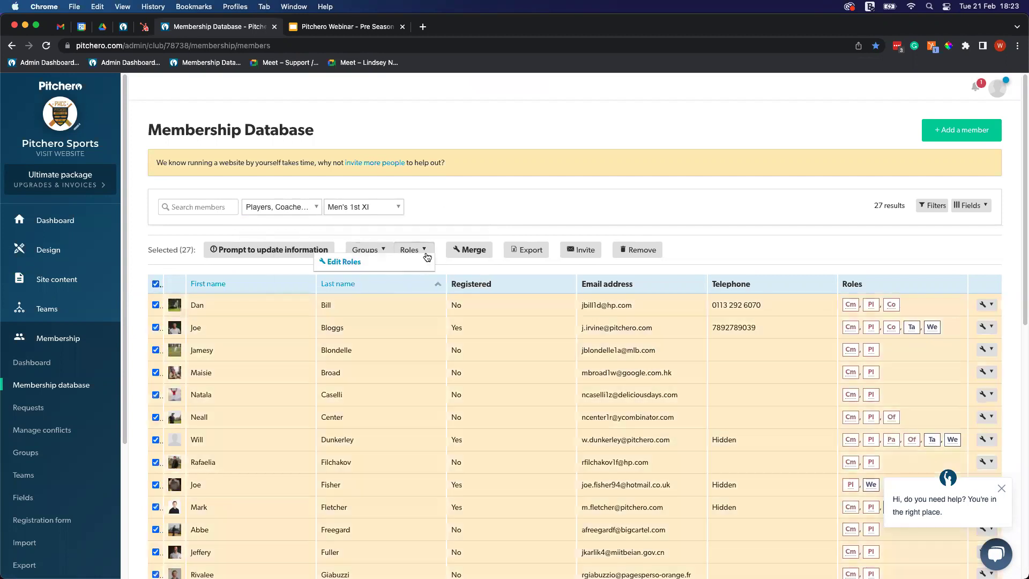
click(338, 262)
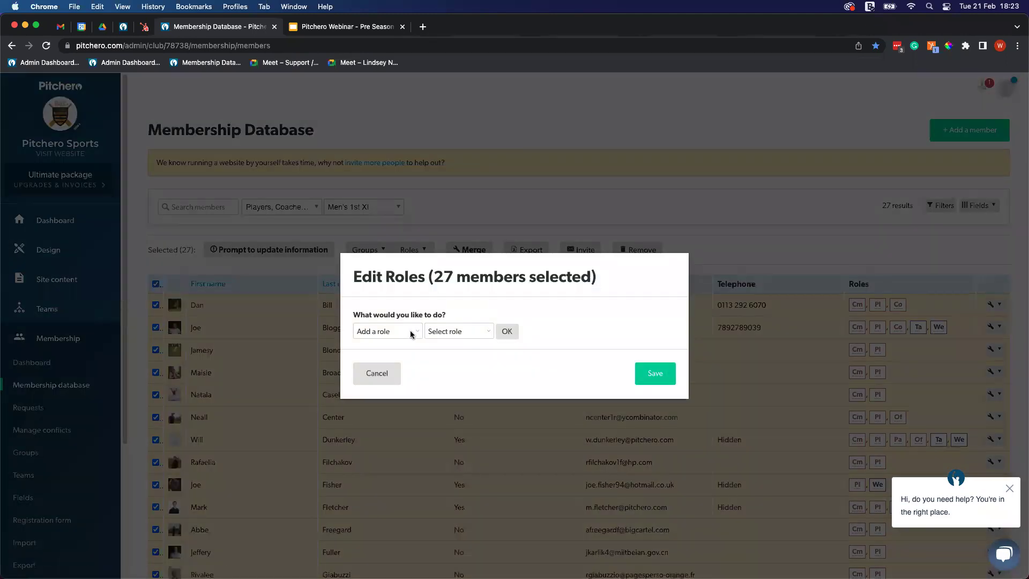
click(410, 330)
click(410, 343)
click(444, 338)
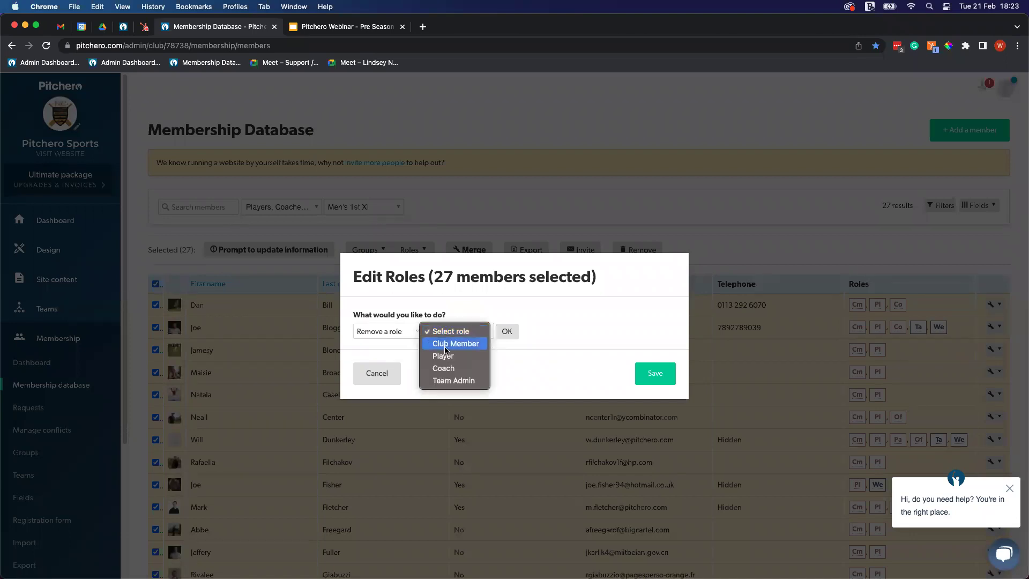
click(448, 356)
click(542, 333)
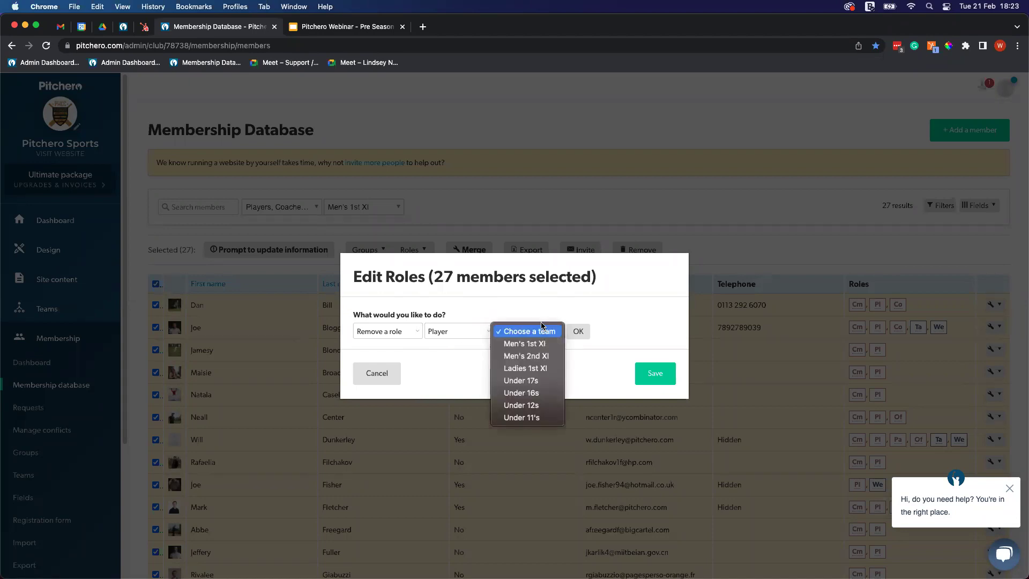
click(545, 345)
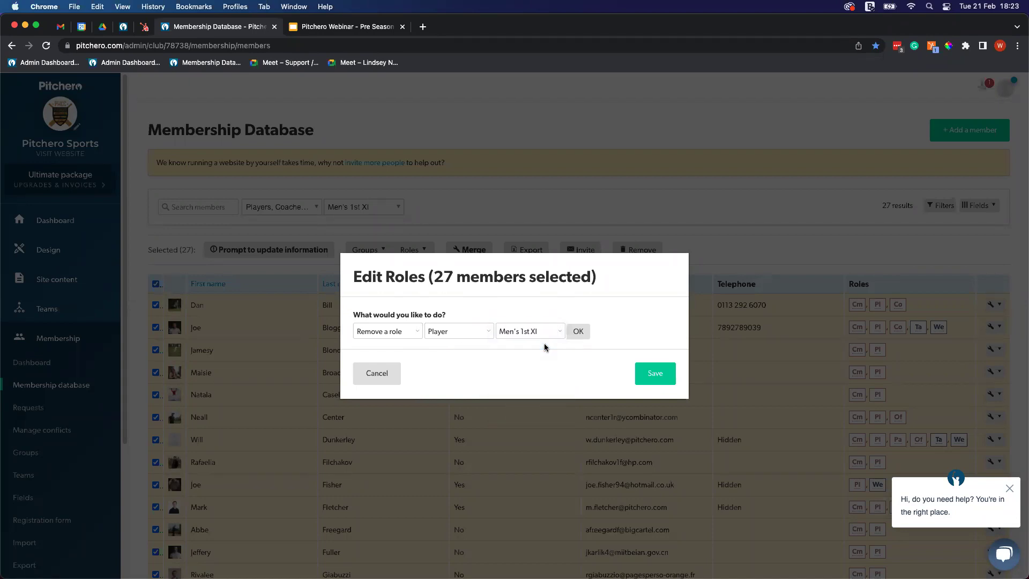
click(578, 331)
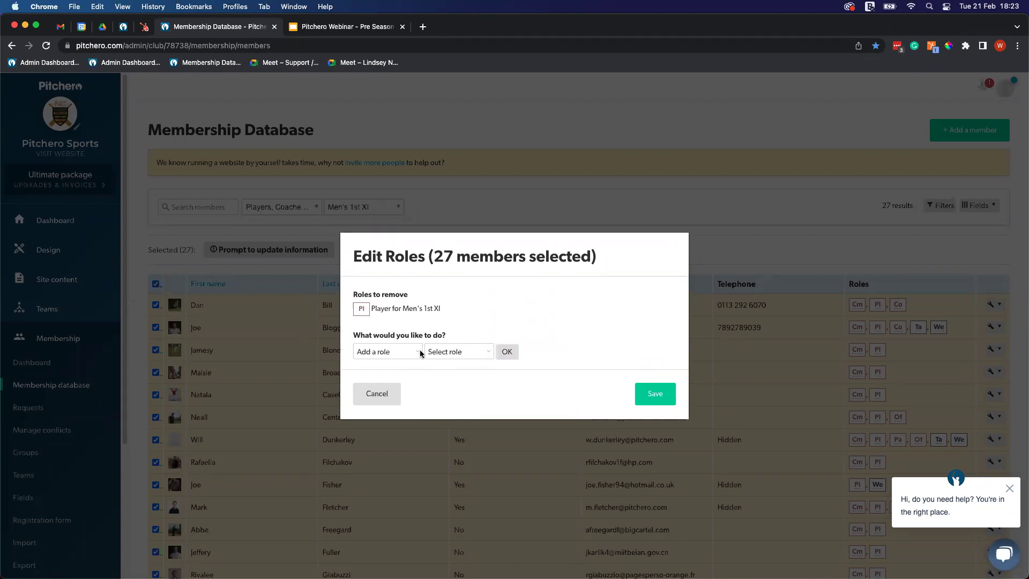
Add the Player role for Men's 2nd XI and save the role changes
click(419, 354)
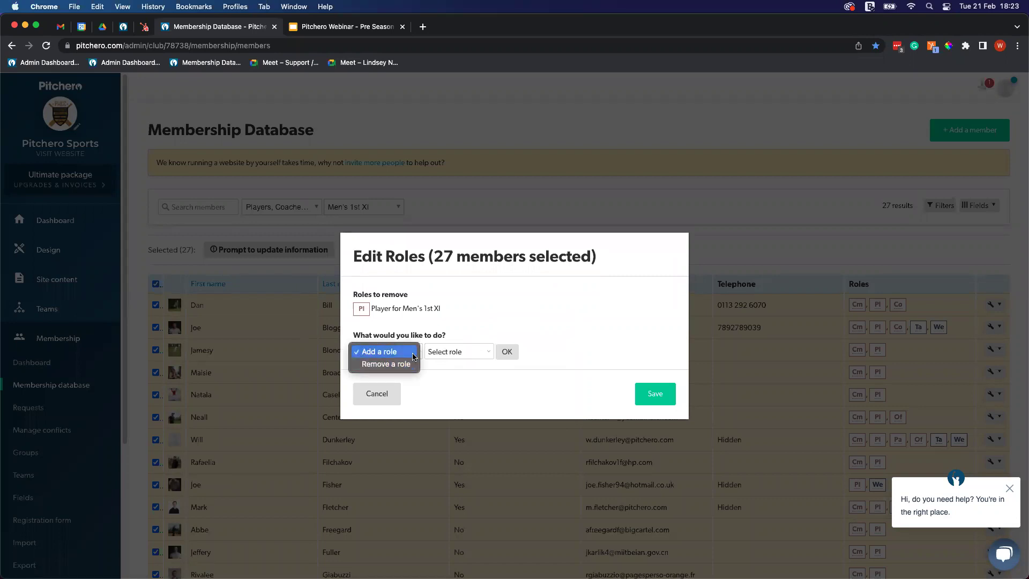
click(418, 351)
click(442, 351)
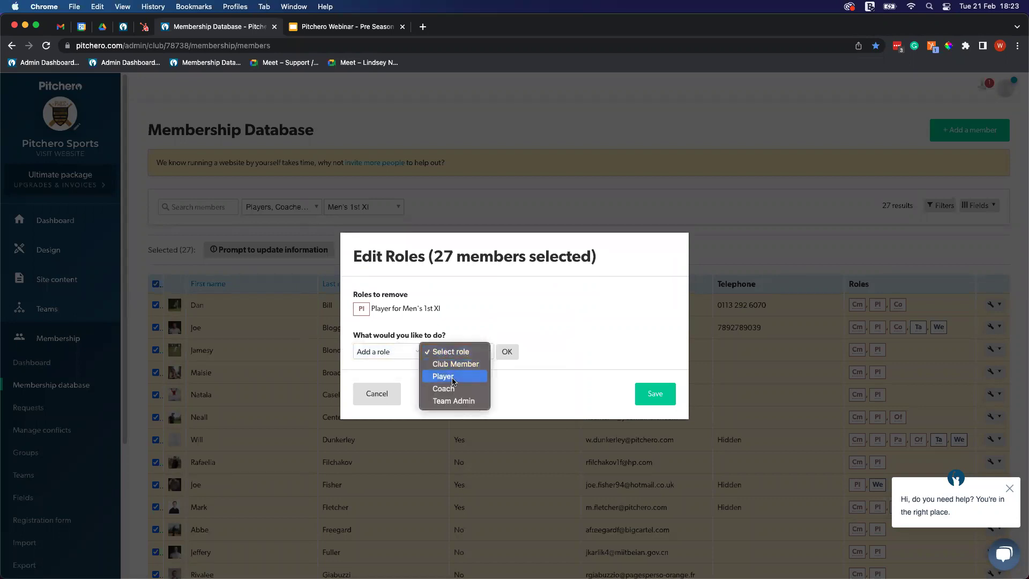
click(443, 376)
click(499, 358)
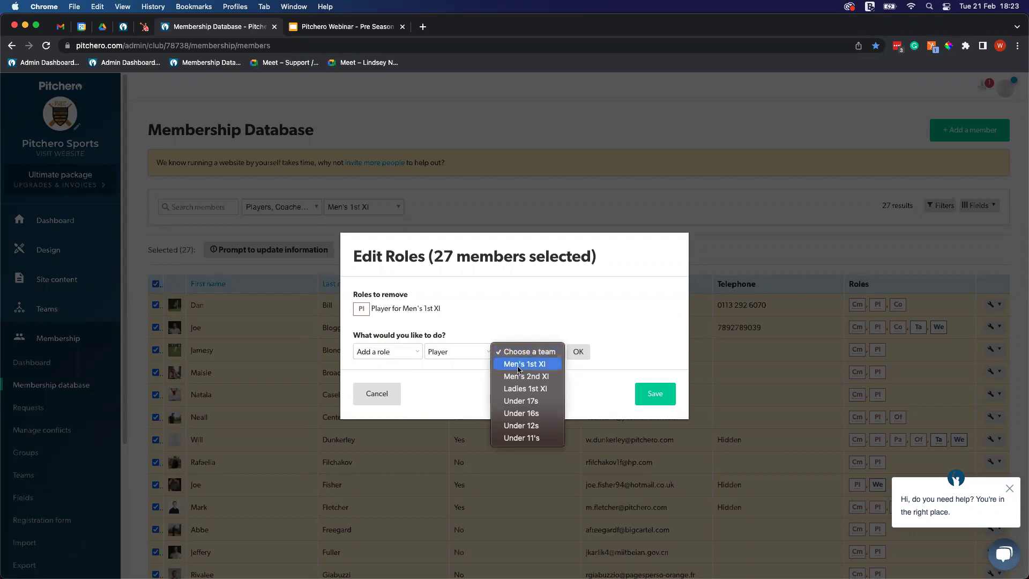
click(517, 377)
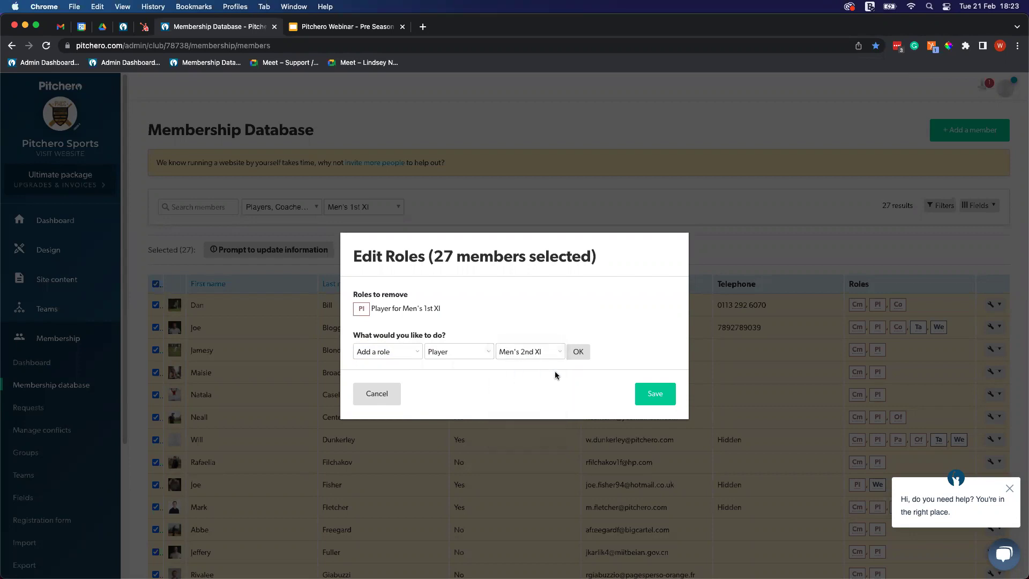
click(577, 352)
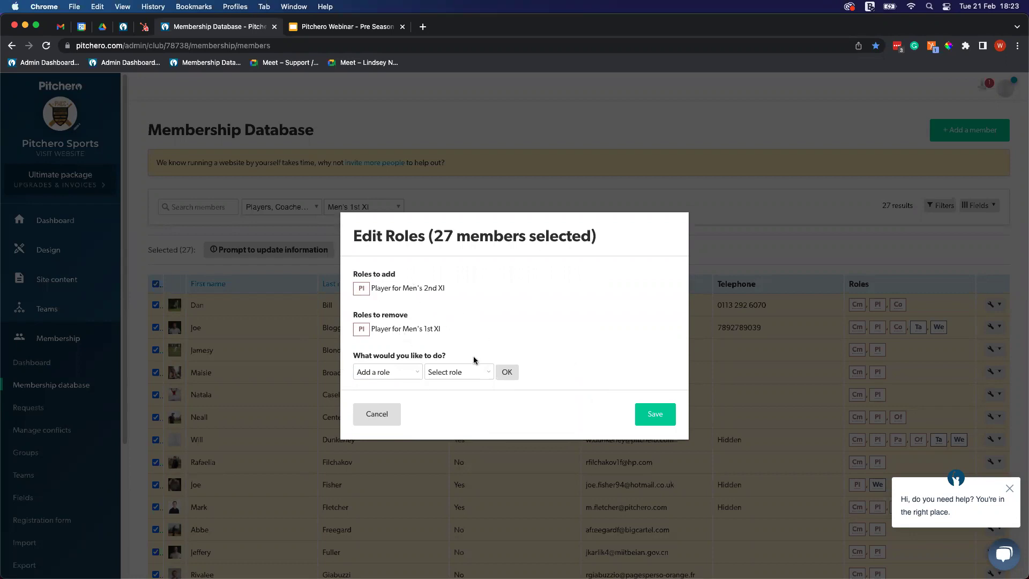
click(661, 418)
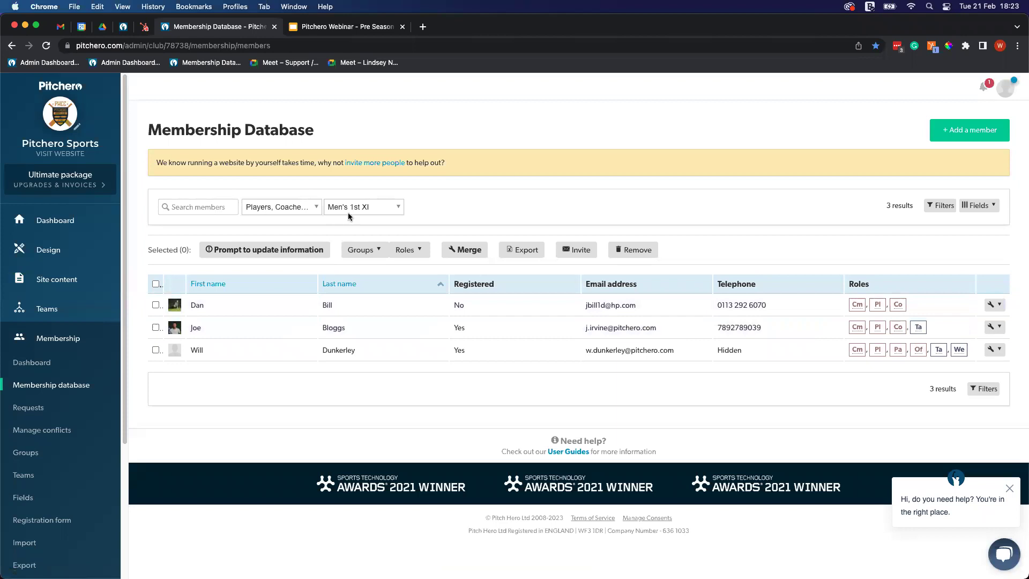
click(357, 256)
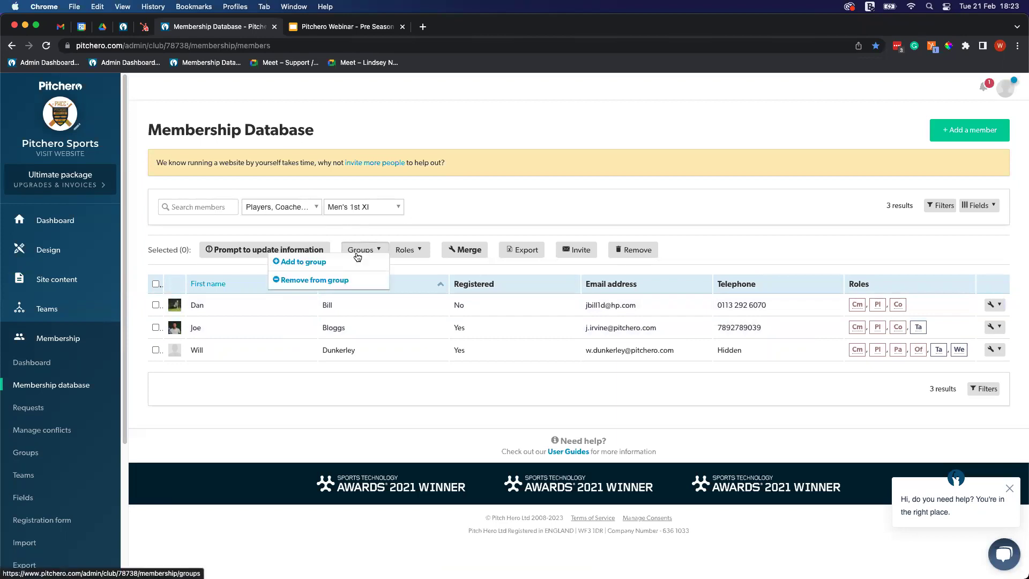
click(481, 214)
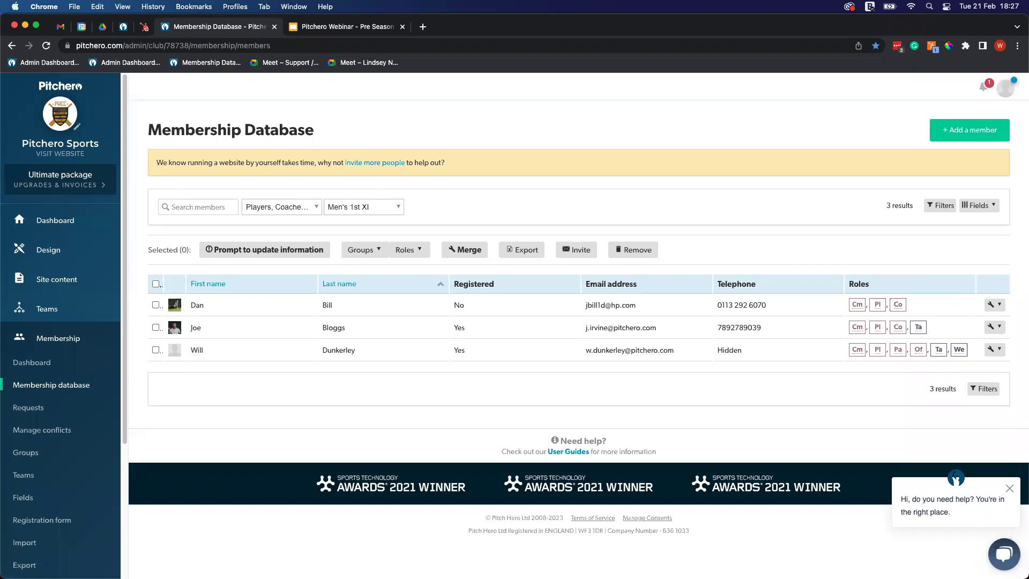
Dismiss the member filter settings unapplied and open the Registration form preview
click(941, 205)
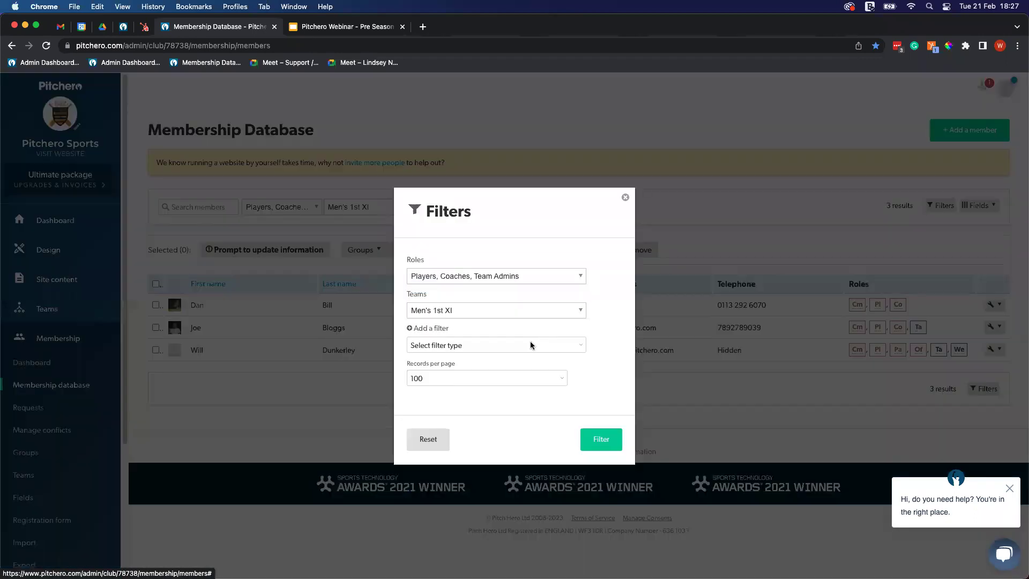
click(530, 344)
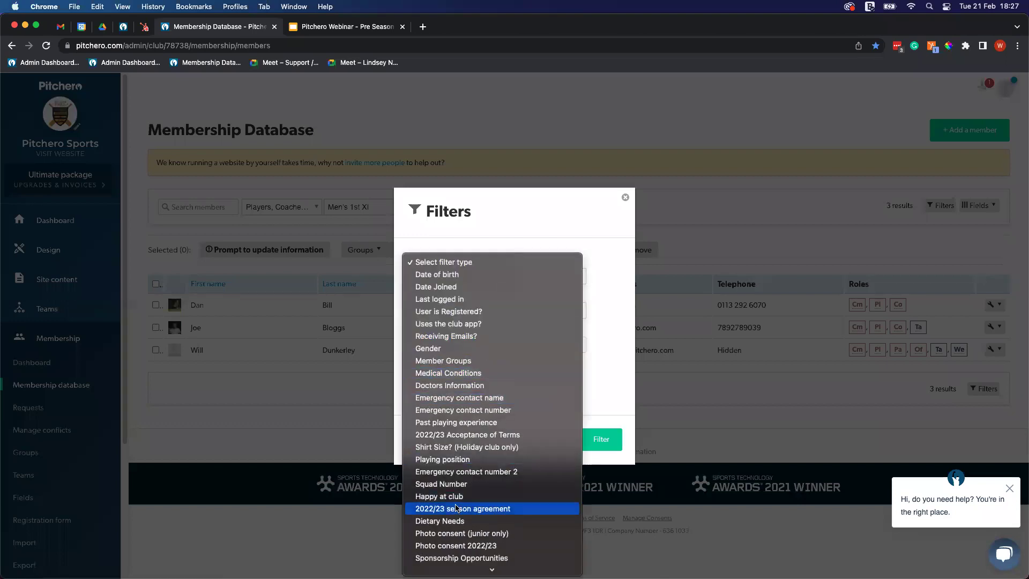
scroll(461, 461, down, 2)
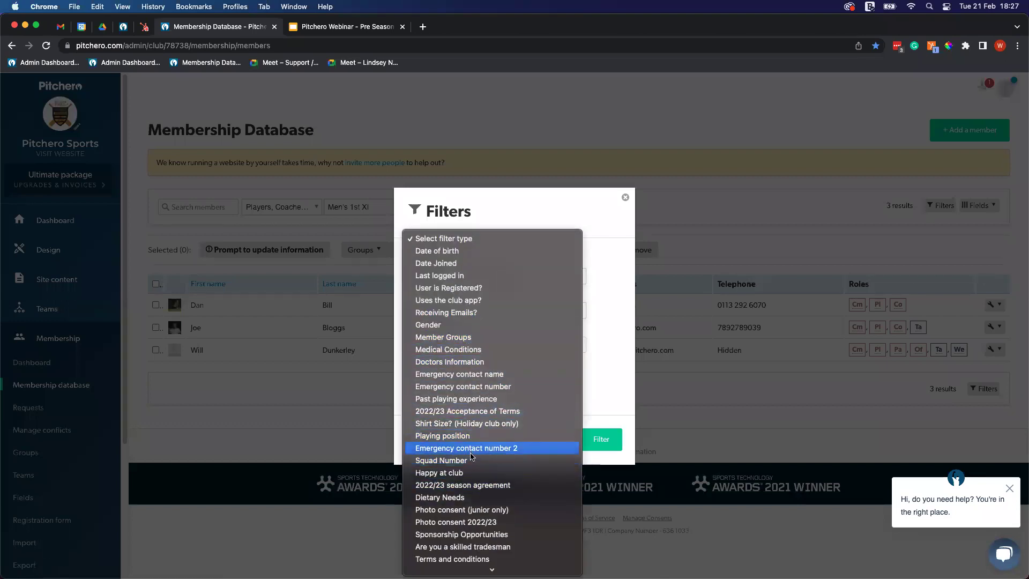
scroll(466, 528, down, 10)
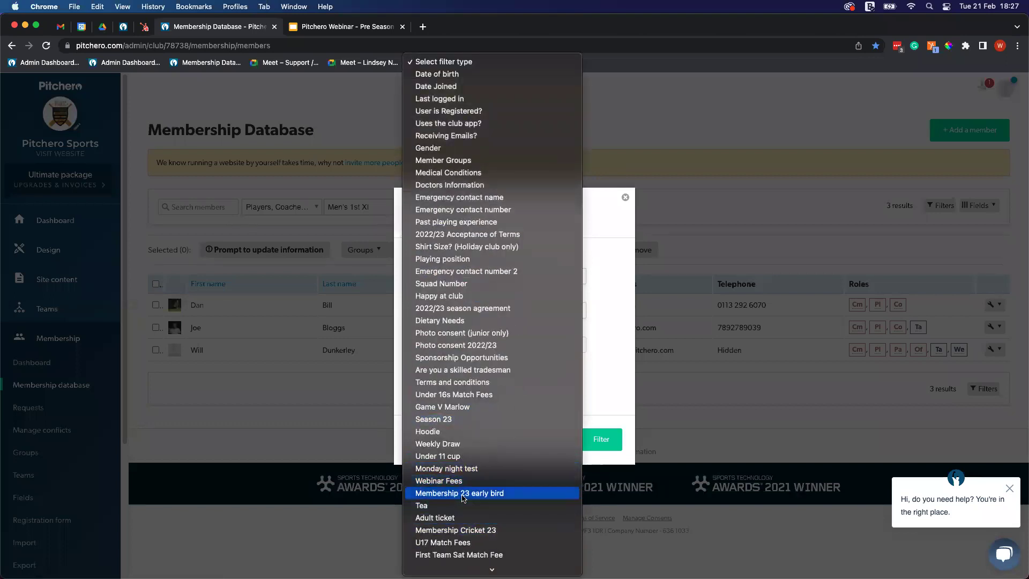
click(648, 307)
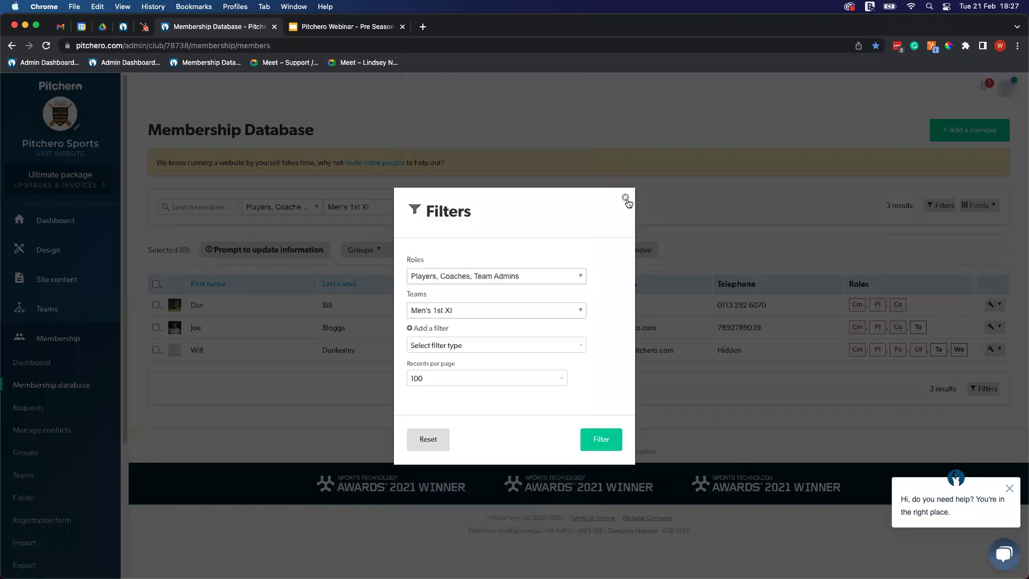
click(900, 322)
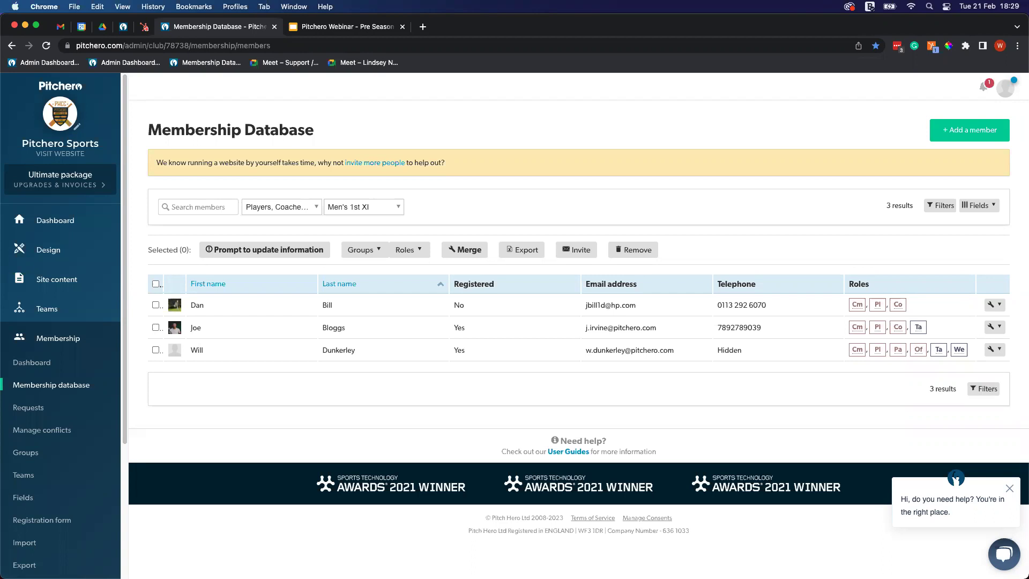
scroll(64, 369, down, 2)
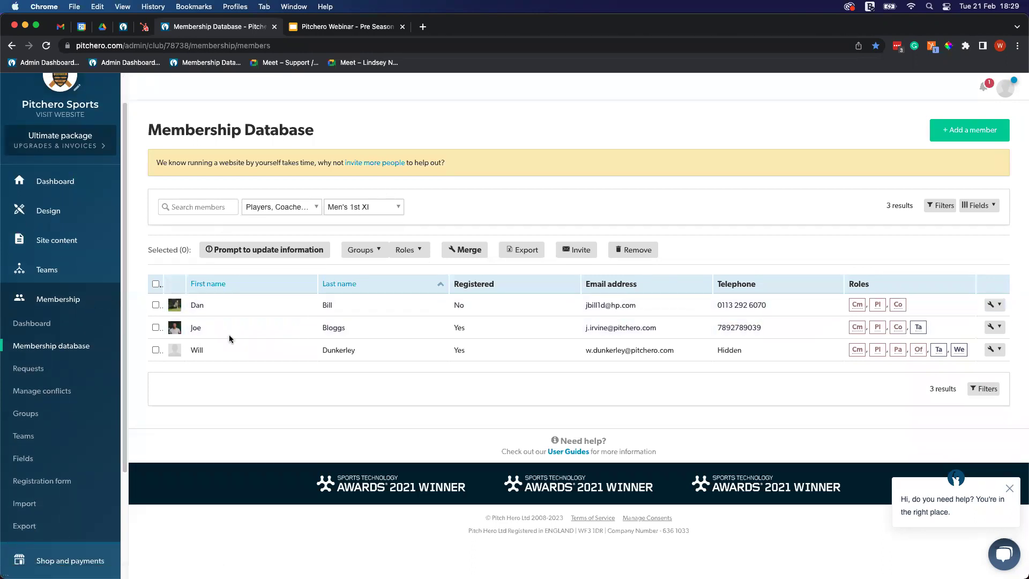
click(59, 484)
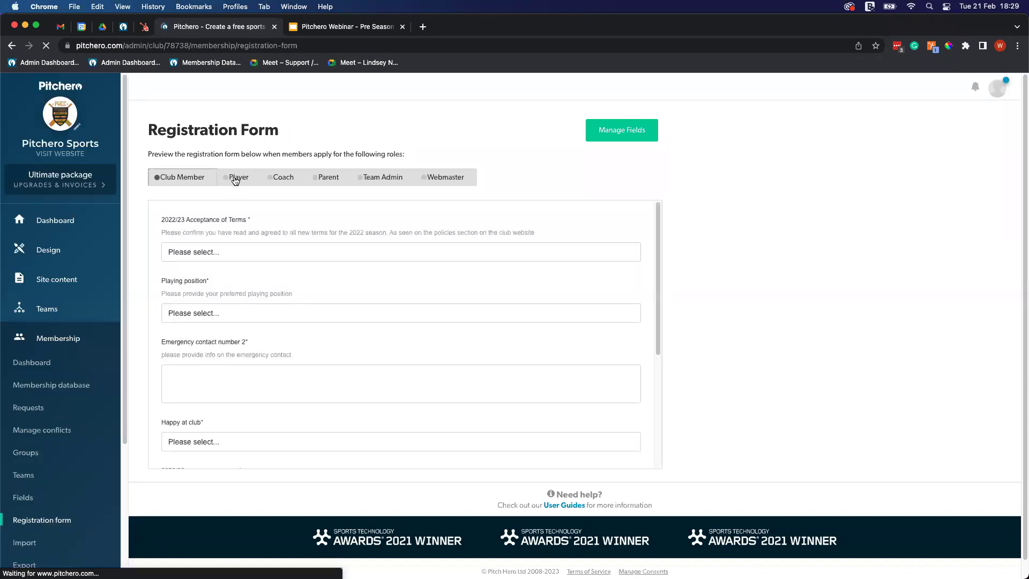
Preview the form for the Player role, check Happy at club answers, then open Fields
click(235, 178)
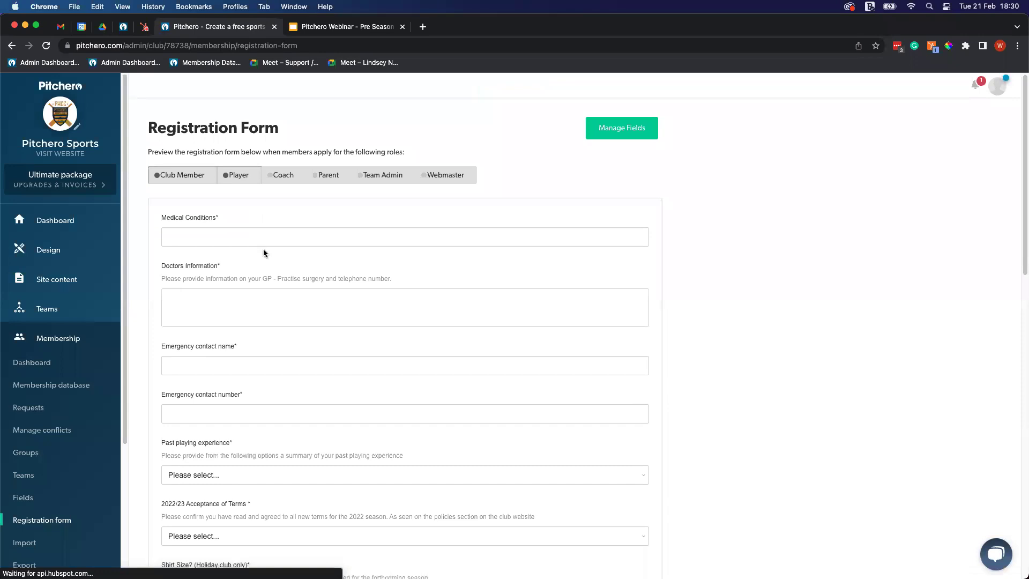
scroll(265, 315, down, 5)
scroll(266, 320, down, 15)
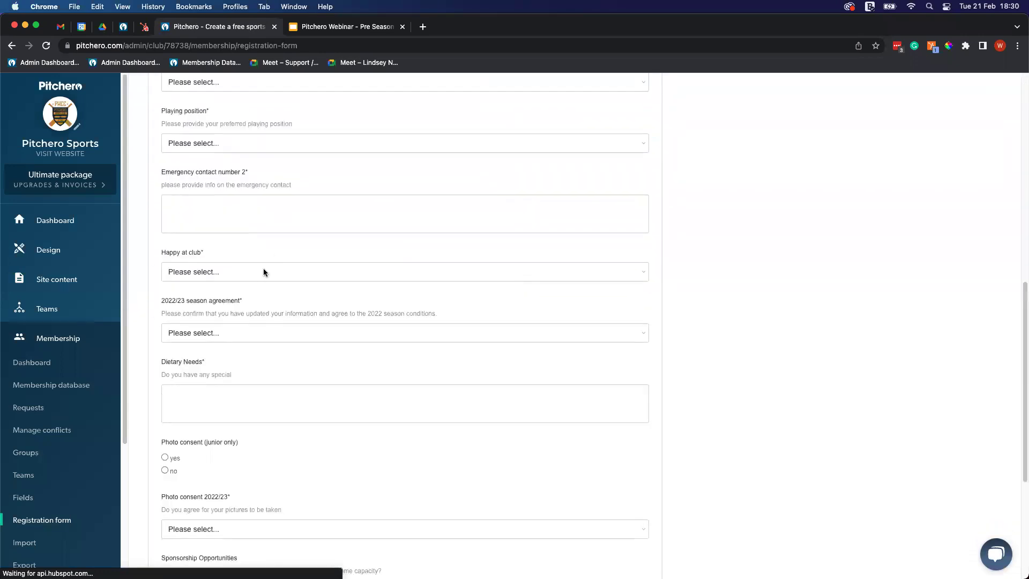
click(262, 272)
click(273, 237)
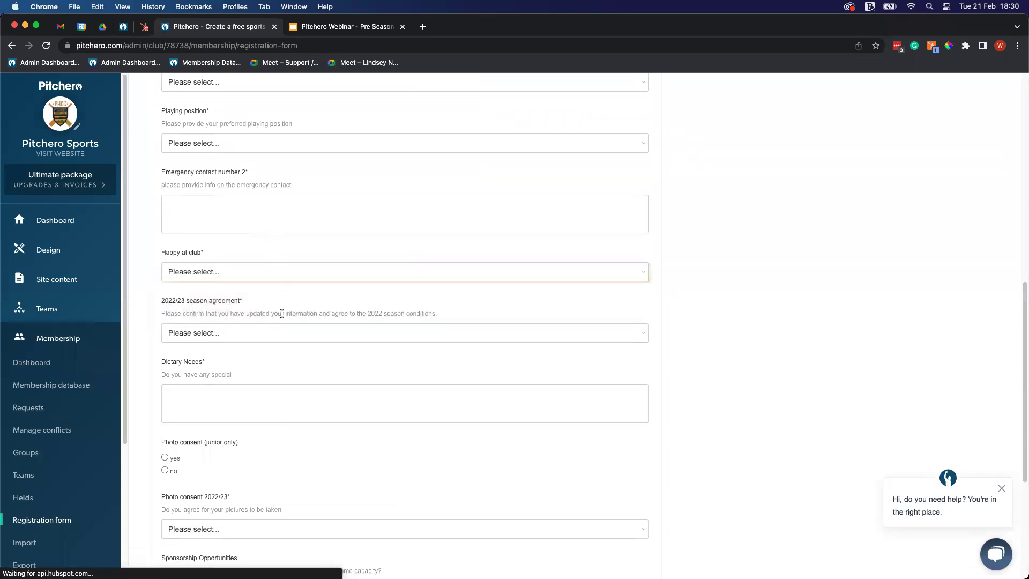
scroll(282, 313, down, 1)
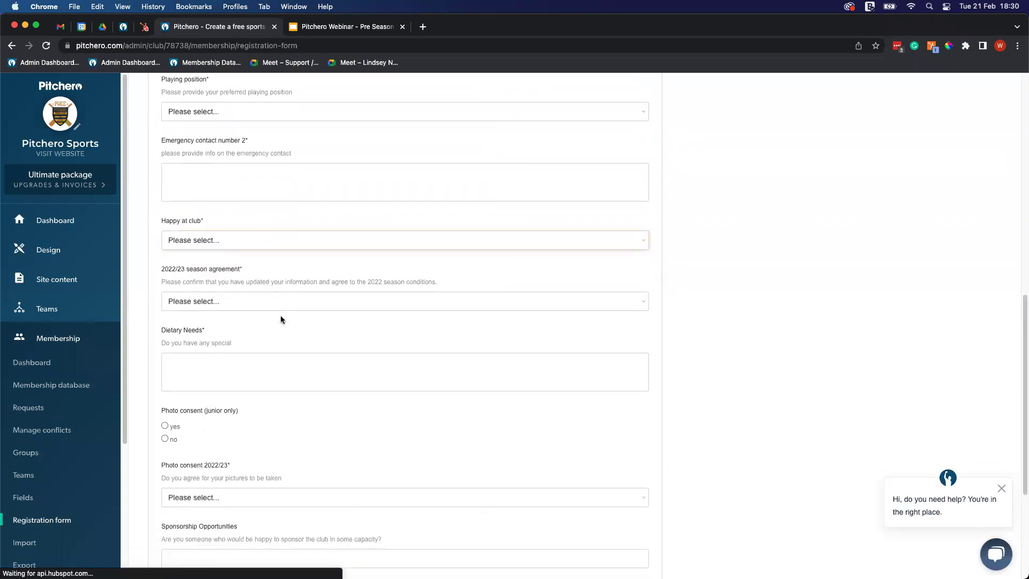
click(44, 501)
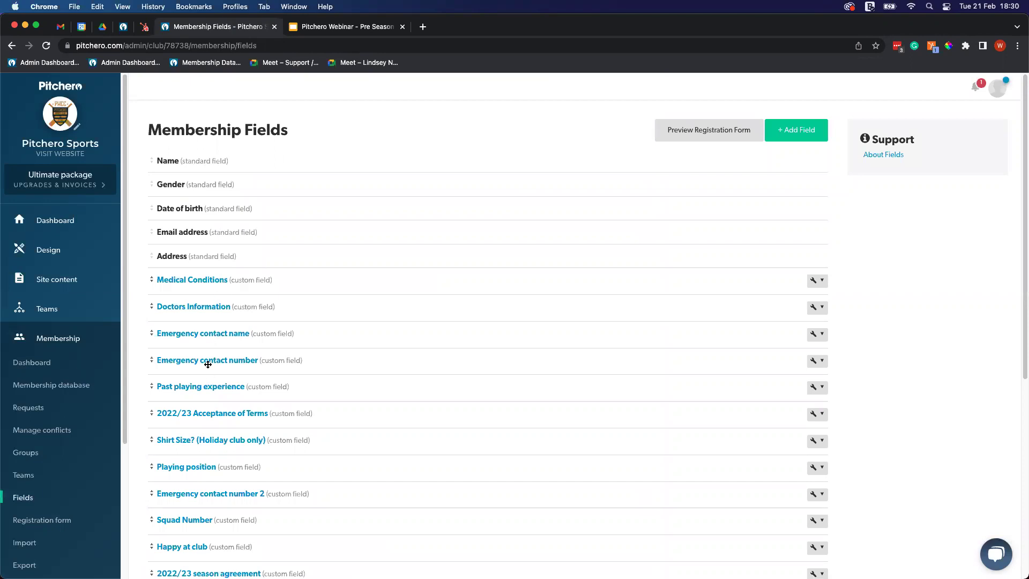
Scroll the membership fields list and open the Squad Number field's wrench actions
scroll(228, 424, down, 2)
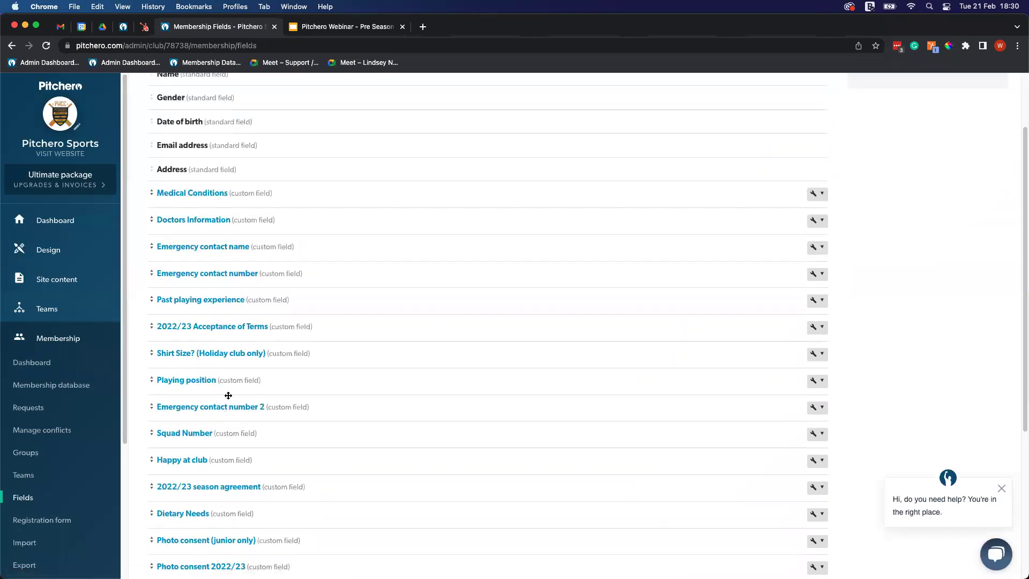
scroll(194, 246, down, 1)
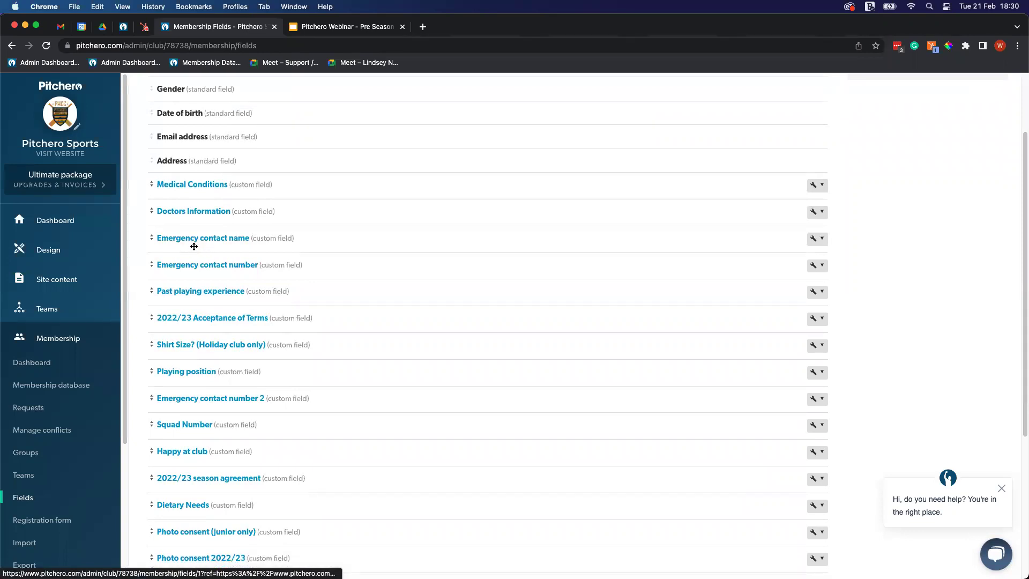
scroll(194, 246, down, 1)
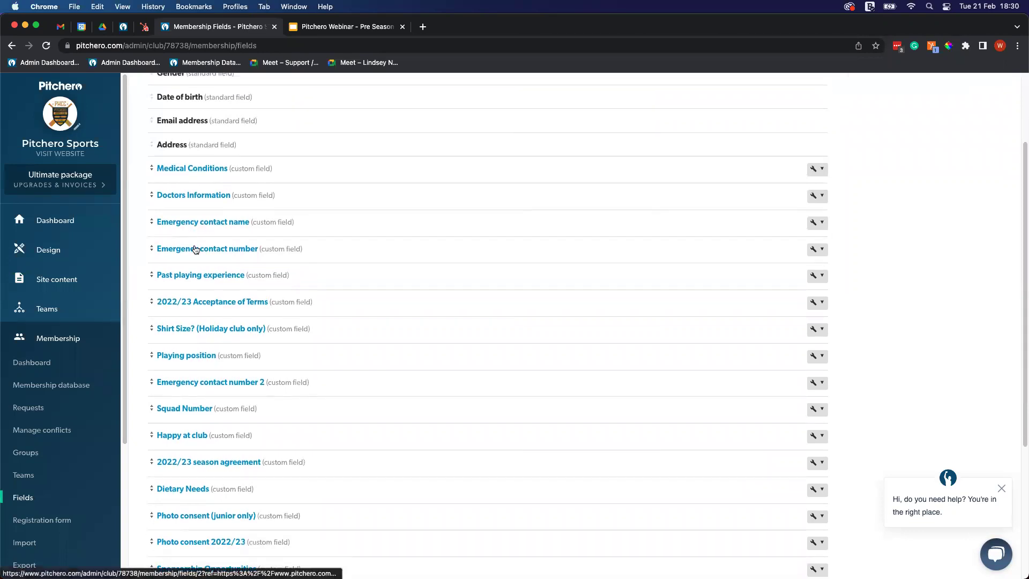
scroll(205, 290, up, 1)
scroll(206, 290, up, 2)
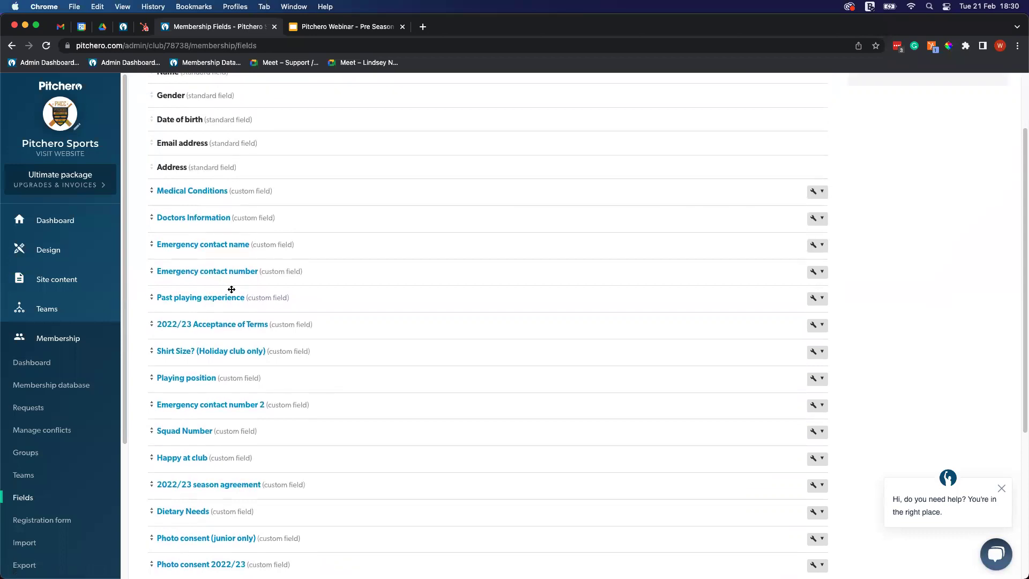
scroll(231, 289, down, 3)
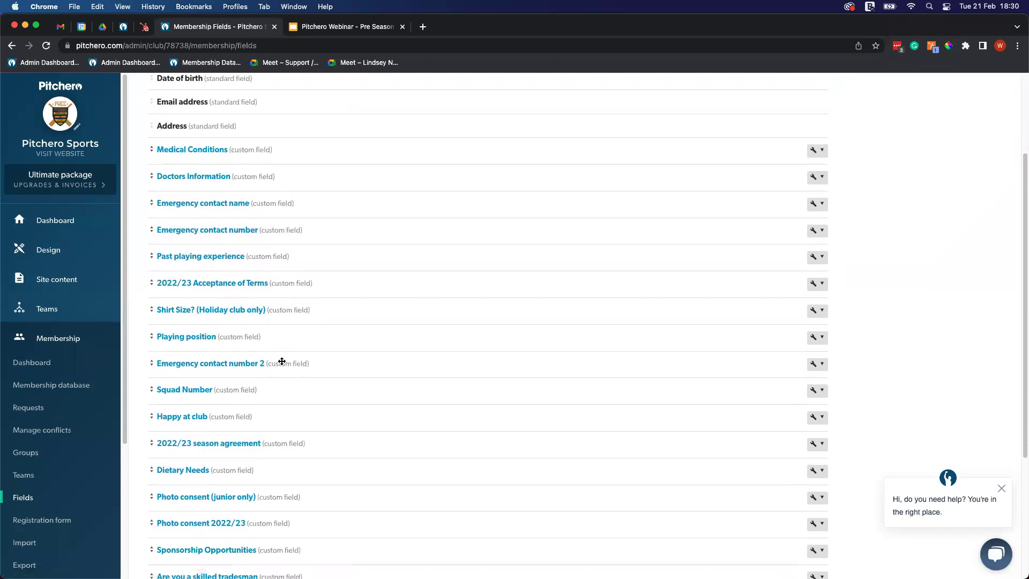
click(817, 391)
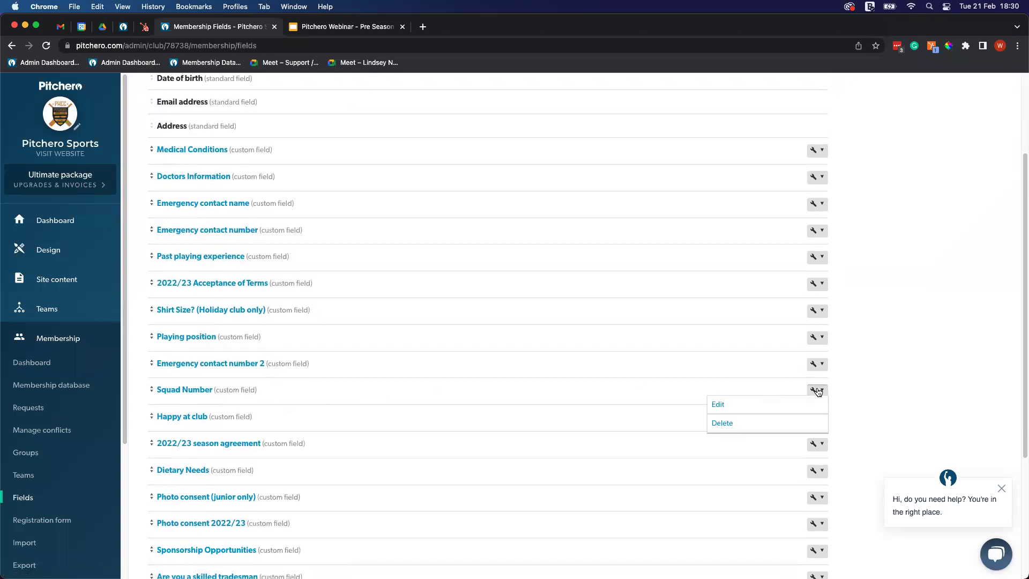
click(723, 424)
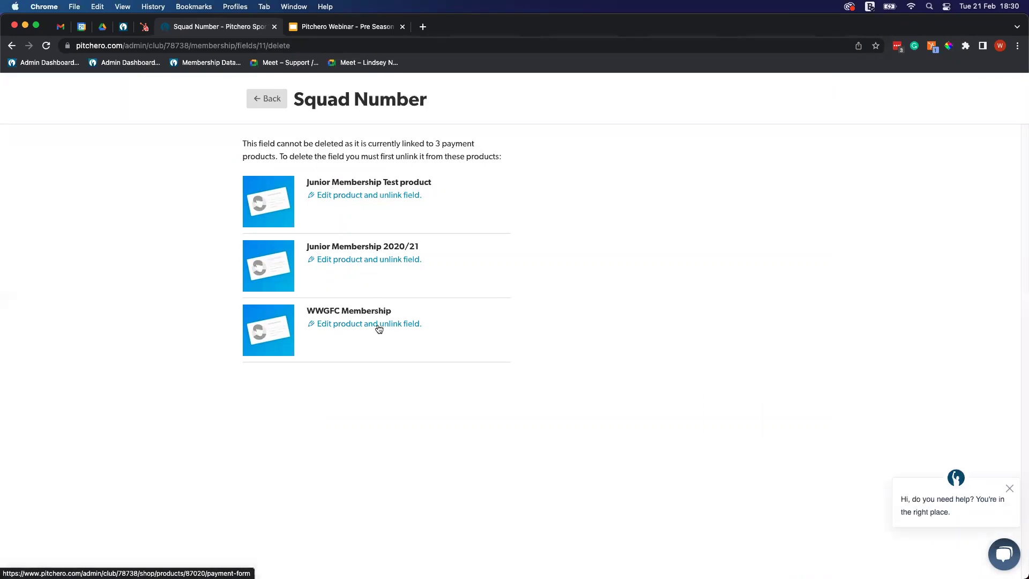
click(267, 109)
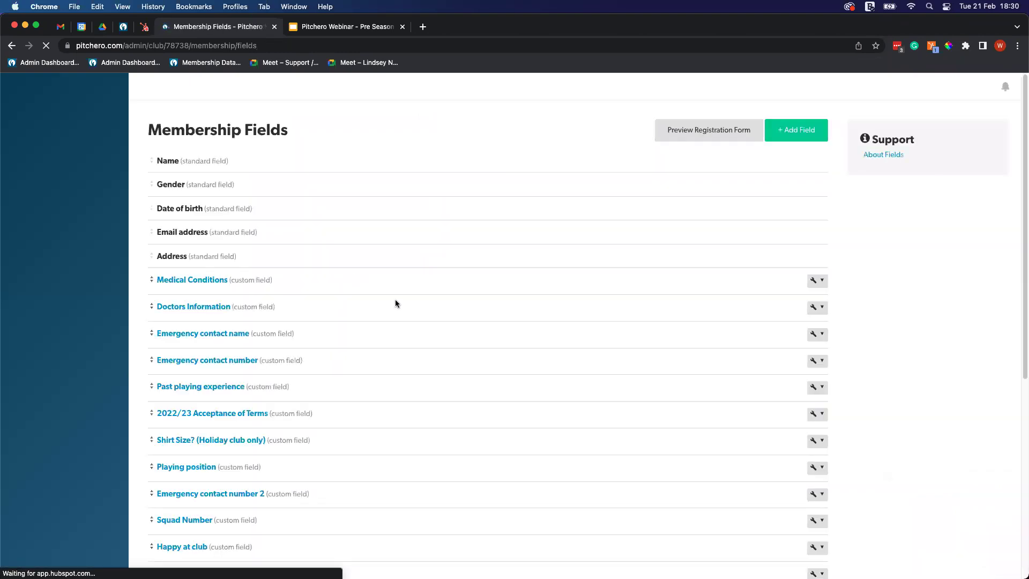
Extend the Medical Conditions field's roles to include Parents and Coaches
click(196, 281)
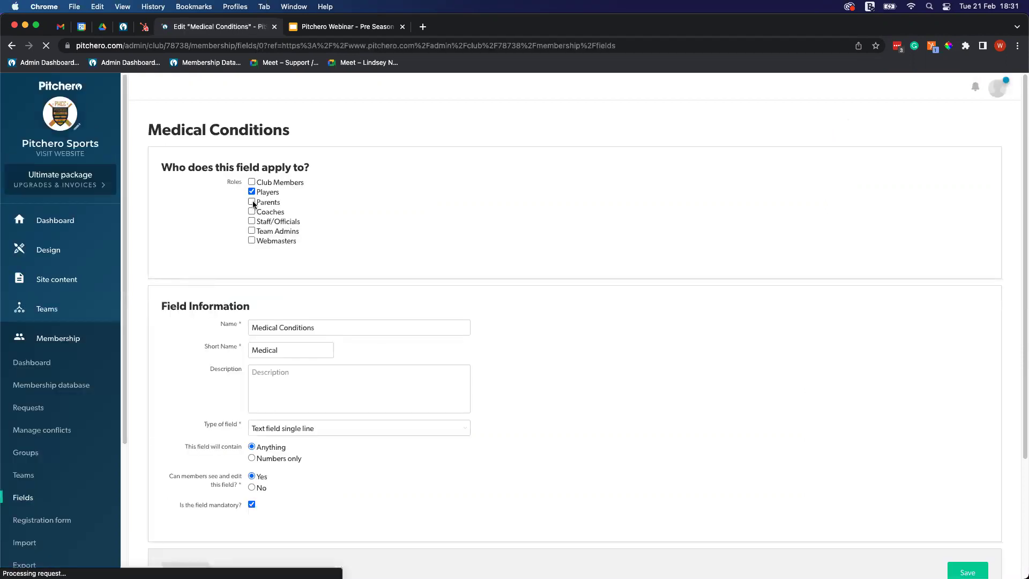
click(252, 203)
click(251, 212)
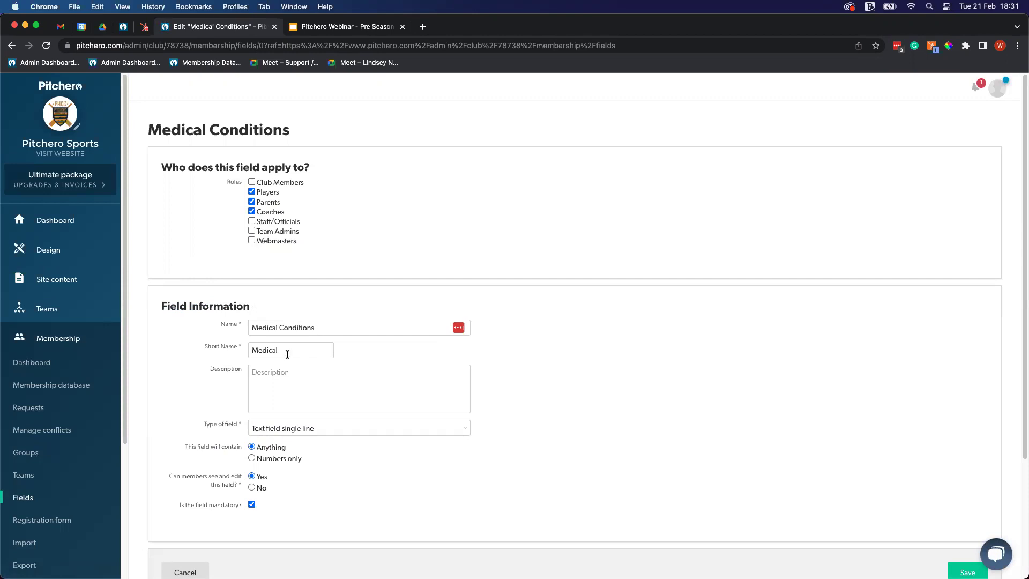
Keep the field's description and type unchanged, dismiss the help chat, and save the field
click(293, 381)
click(326, 428)
click(605, 453)
scroll(404, 435, down, 1)
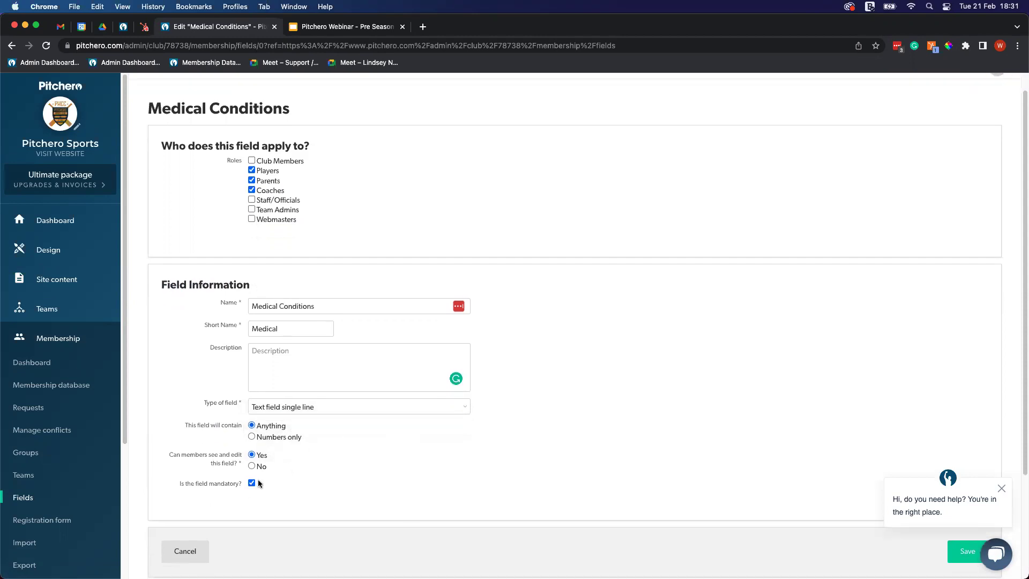
scroll(769, 384, down, 3)
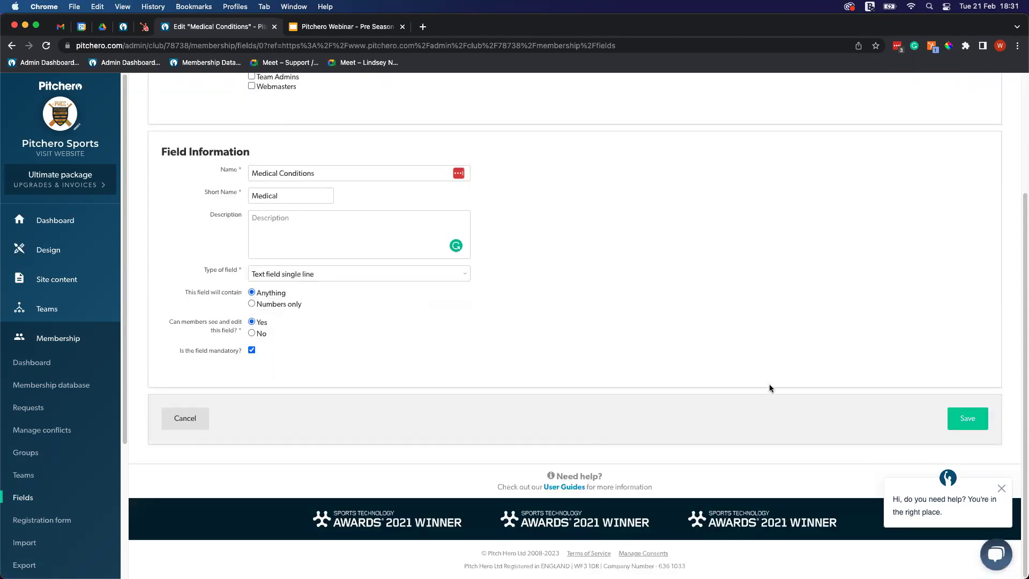
click(1001, 490)
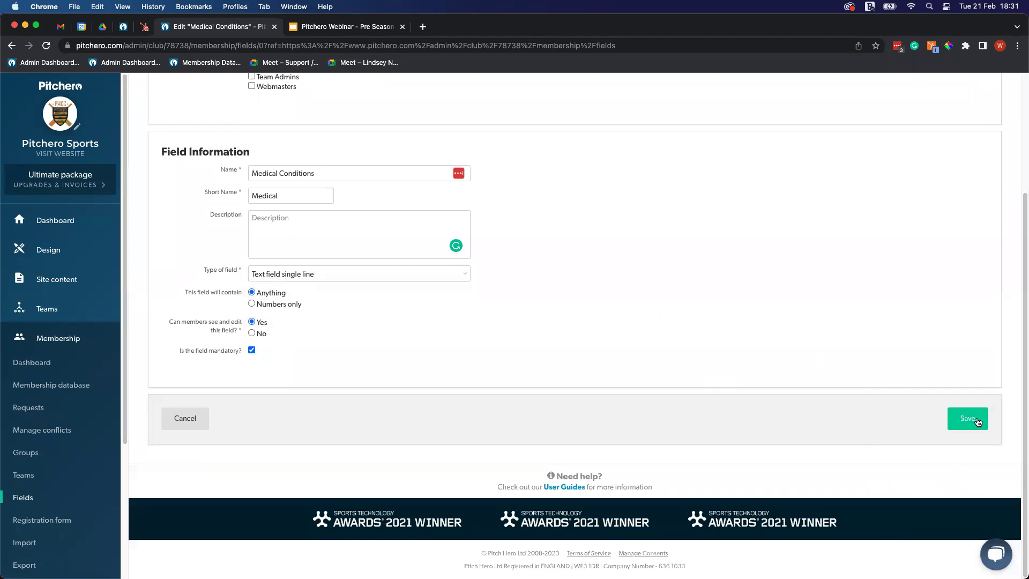
key(Return)
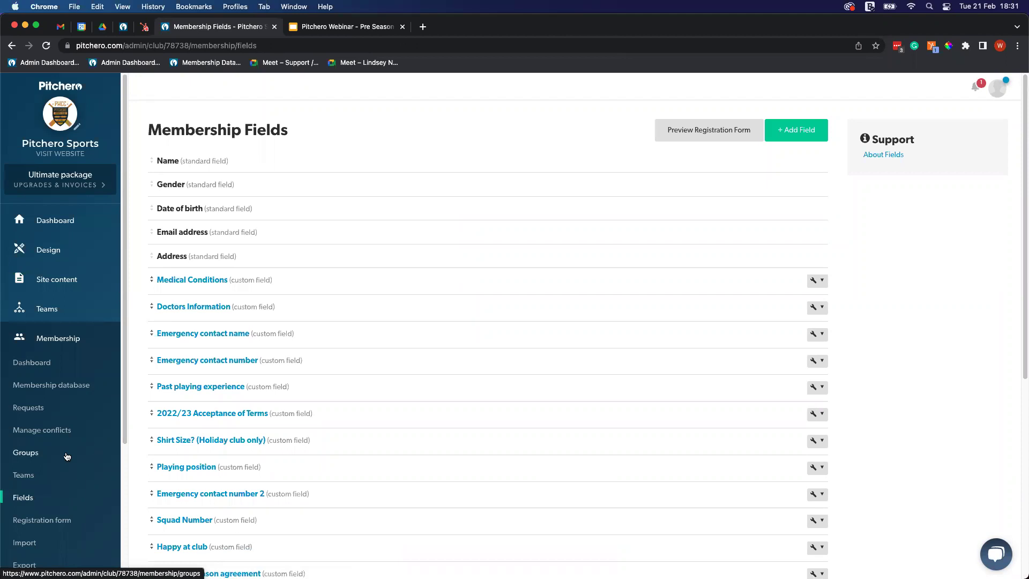
Send the update-information prompt to all 50 listed database members, 14 reachable, then deselect them
click(86, 389)
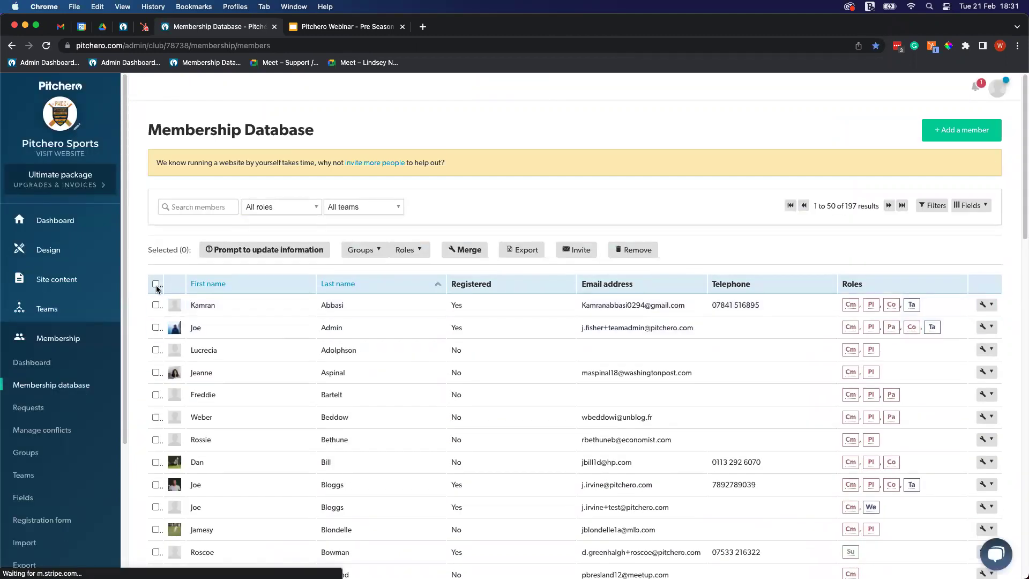
click(155, 284)
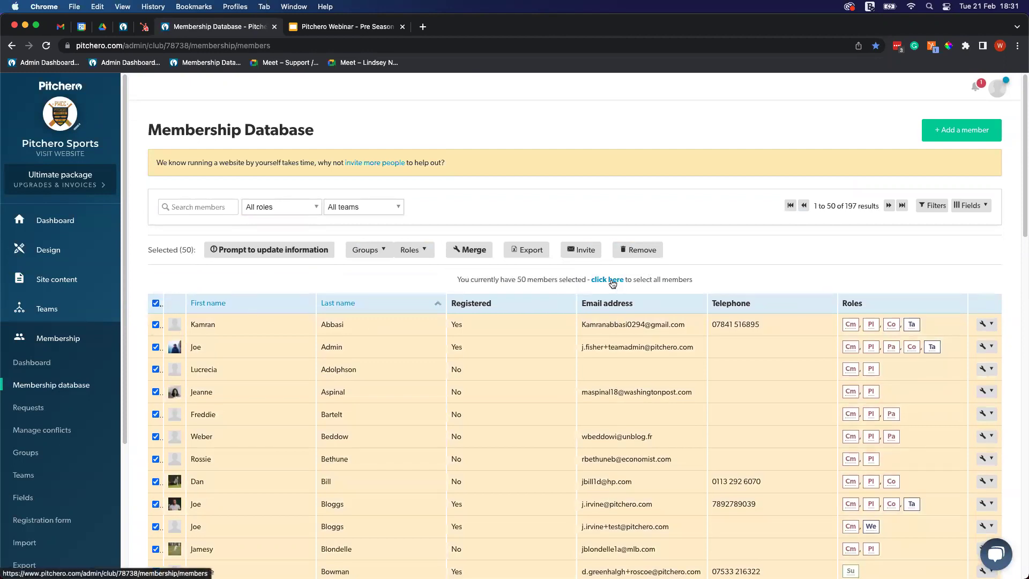
click(281, 249)
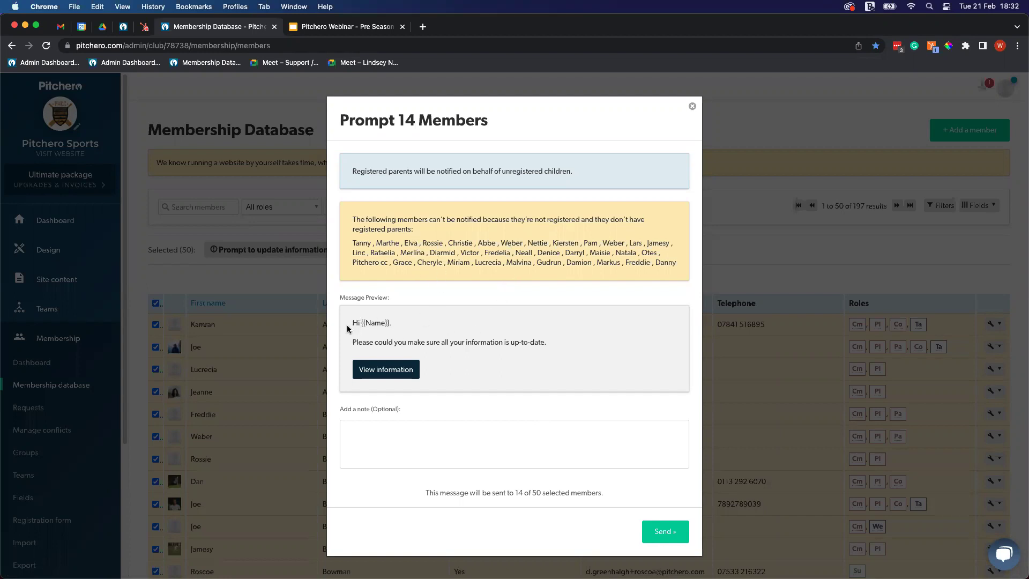
click(406, 436)
click(666, 538)
click(691, 108)
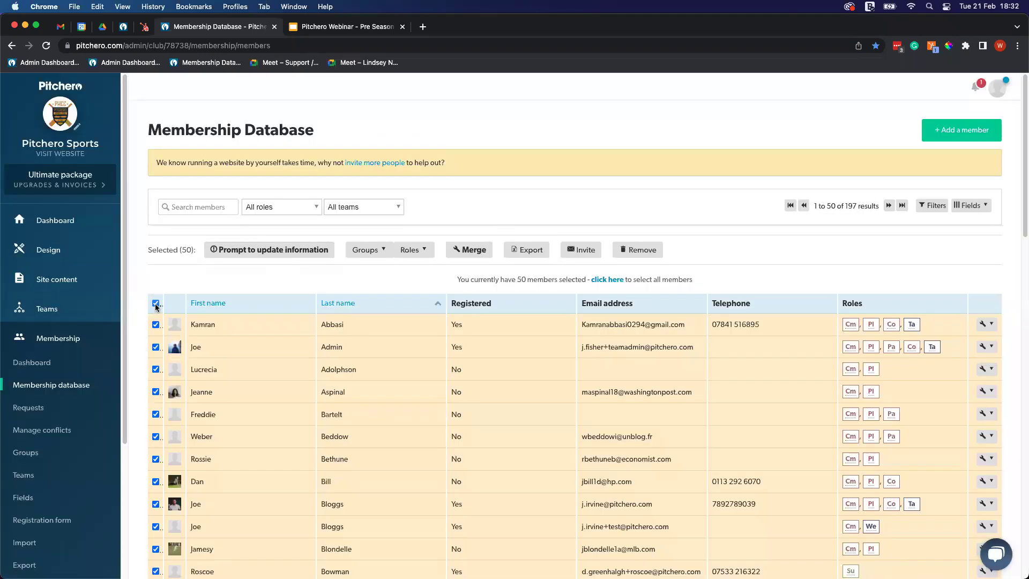
click(155, 303)
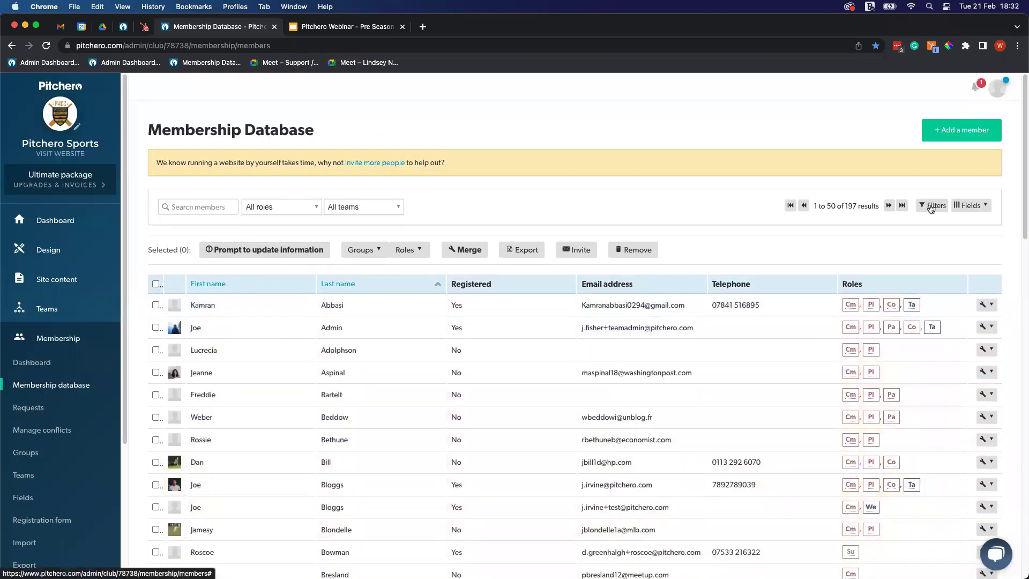
Add a Medical Conditions filter (Contains, left blank) to the membership database
click(931, 208)
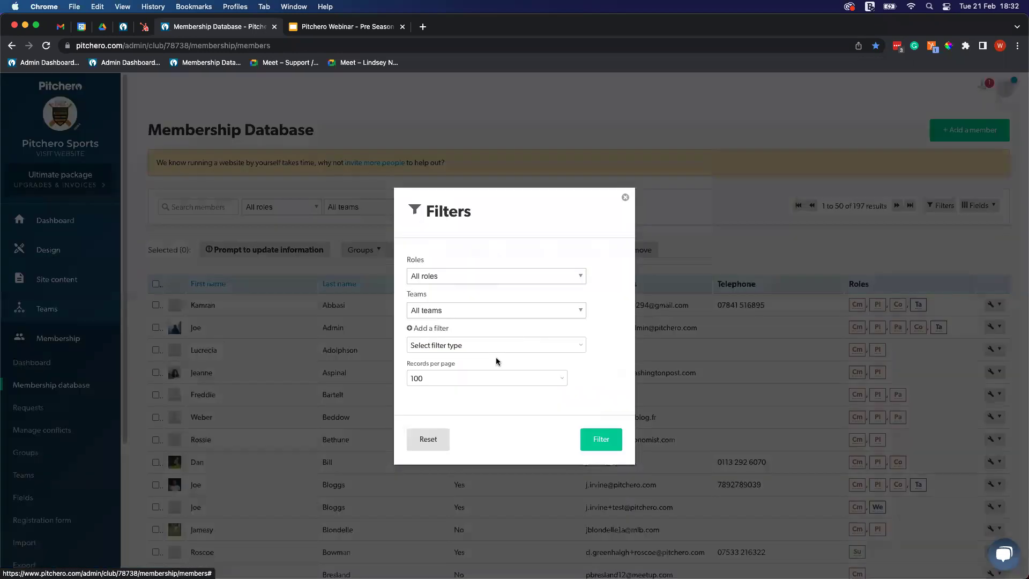
click(506, 339)
scroll(501, 407, down, 5)
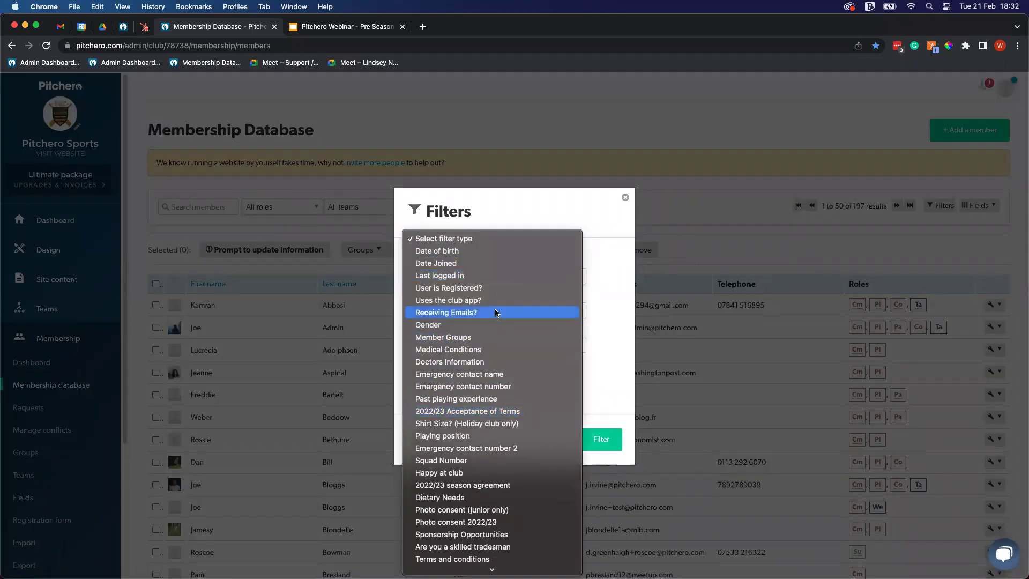
click(481, 351)
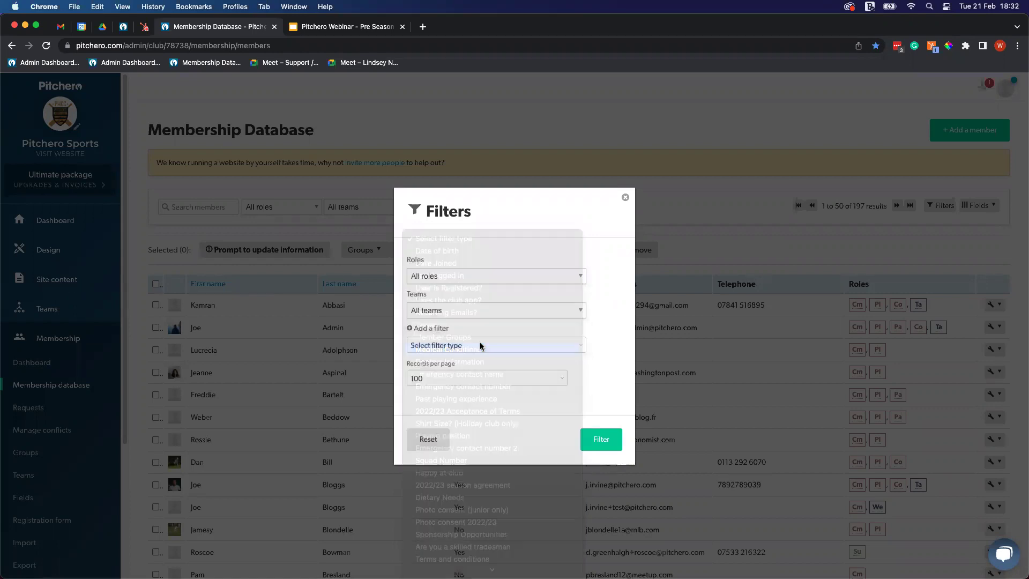
click(474, 333)
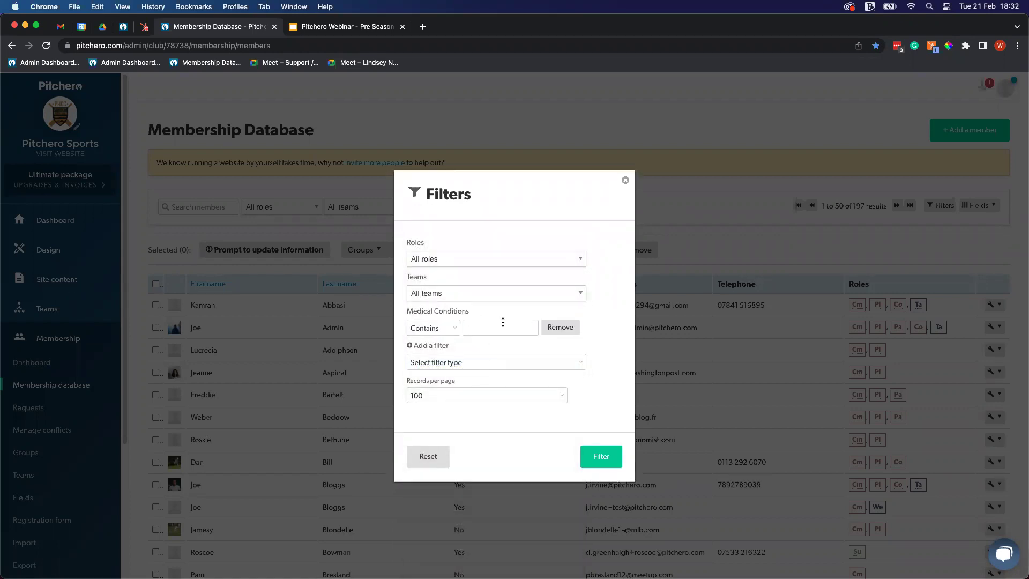
Add a second database filter on Playing position
click(493, 362)
scroll(484, 482, down, 2)
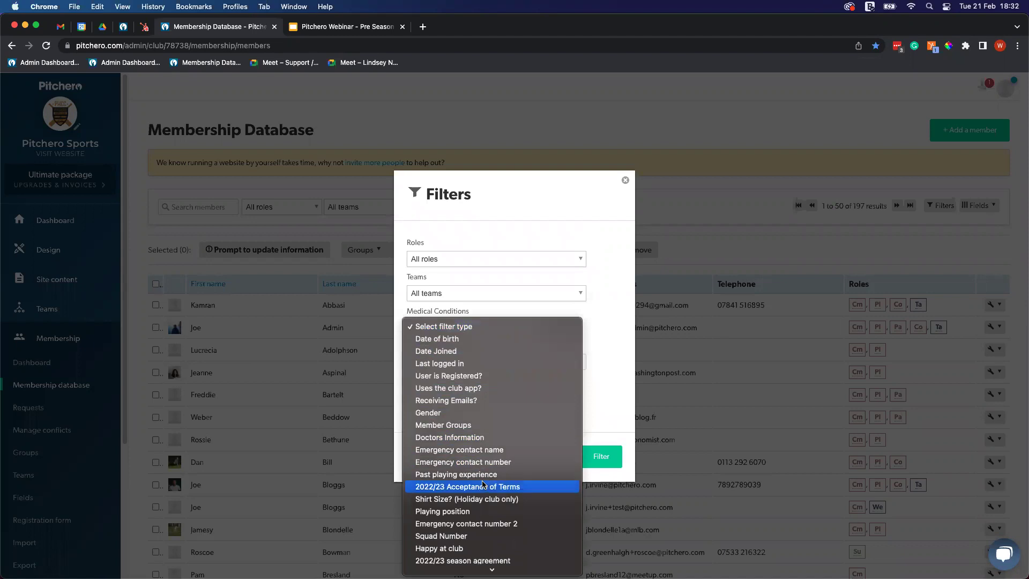
click(472, 511)
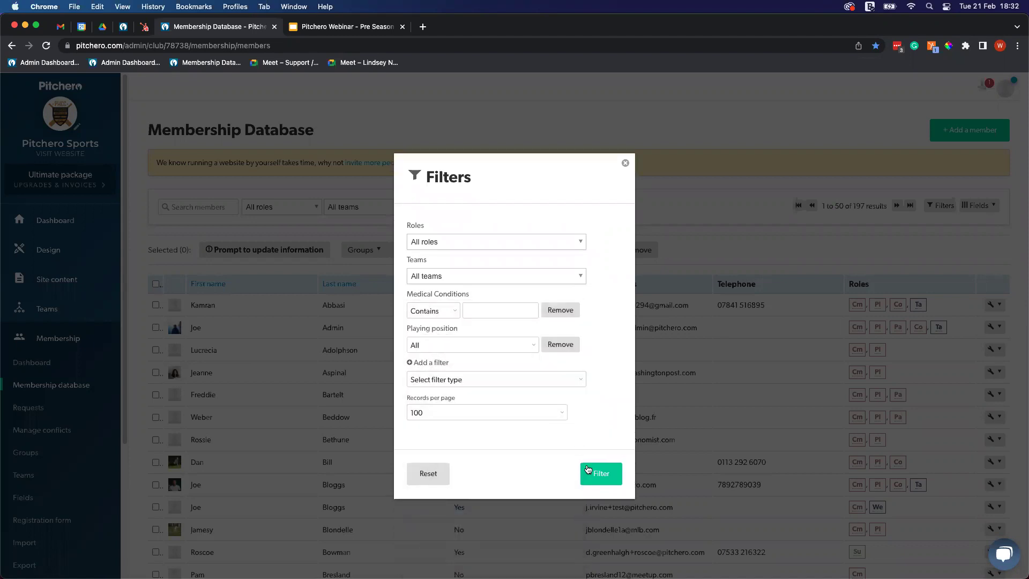
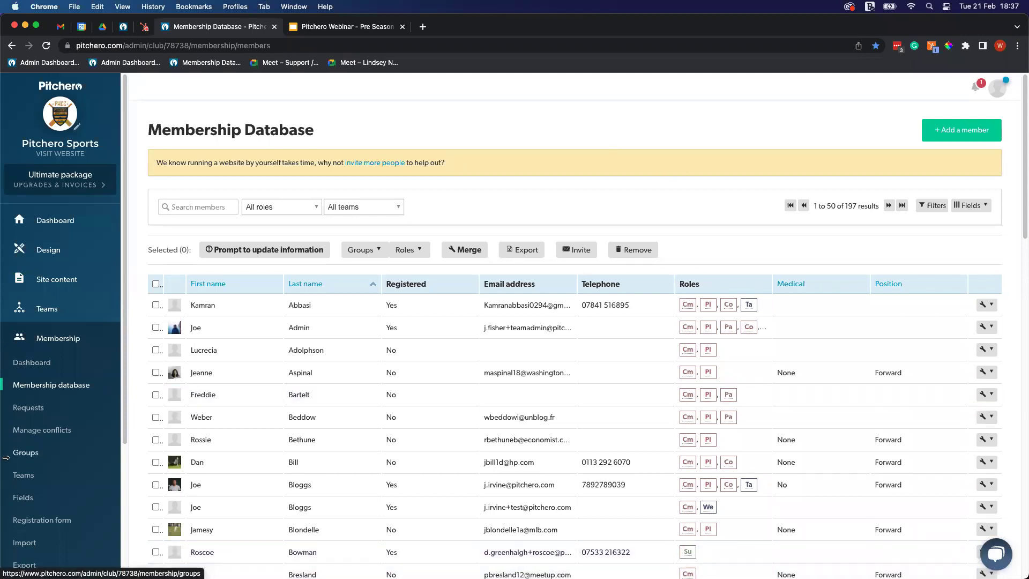
Go to Shop and payments Products, which lists the club's four membership products with paid counts
click(63, 343)
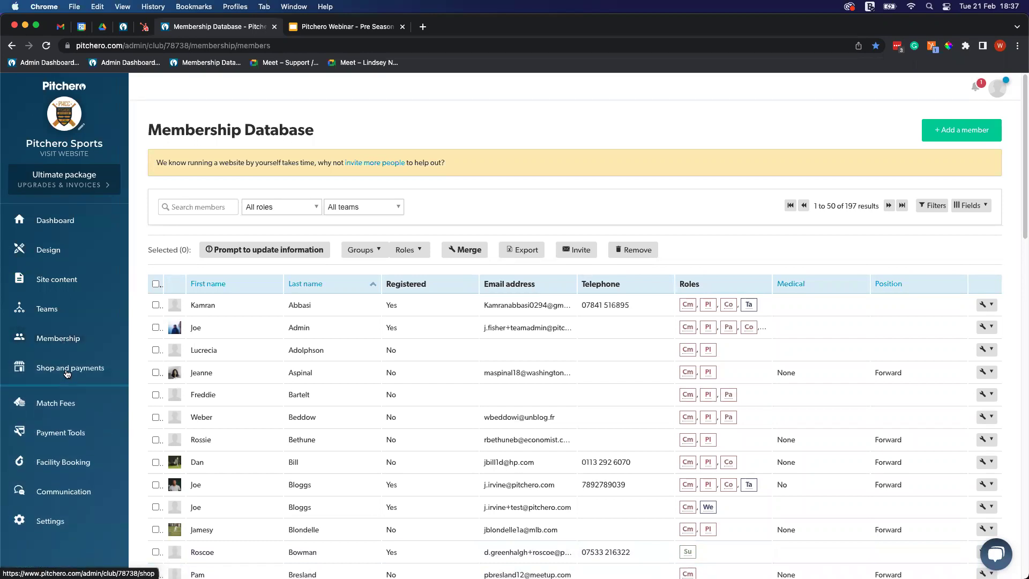
click(67, 368)
click(38, 415)
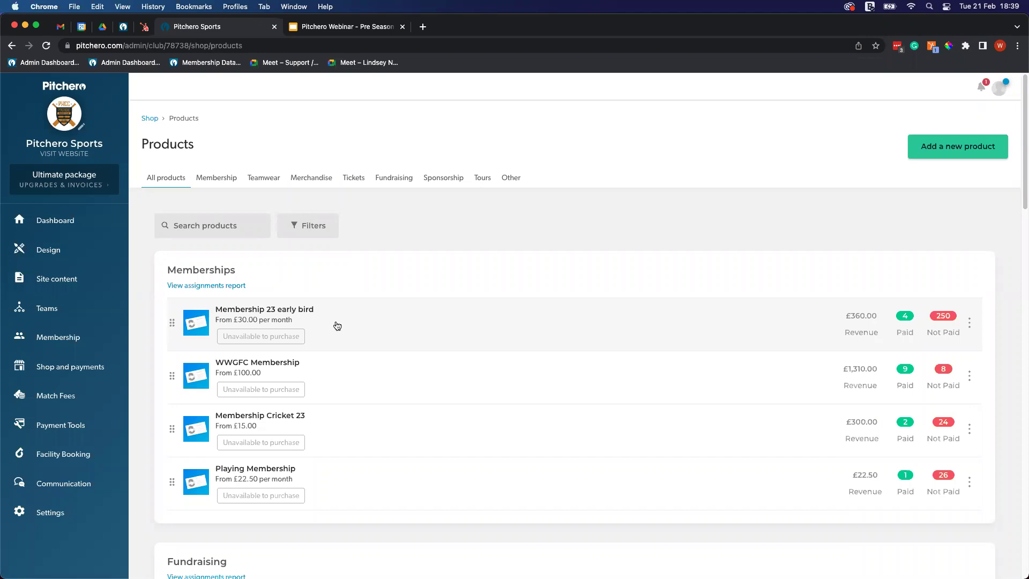
Review Membership 23 early bird's 254 assignments and bring up the assign-members panel
click(337, 325)
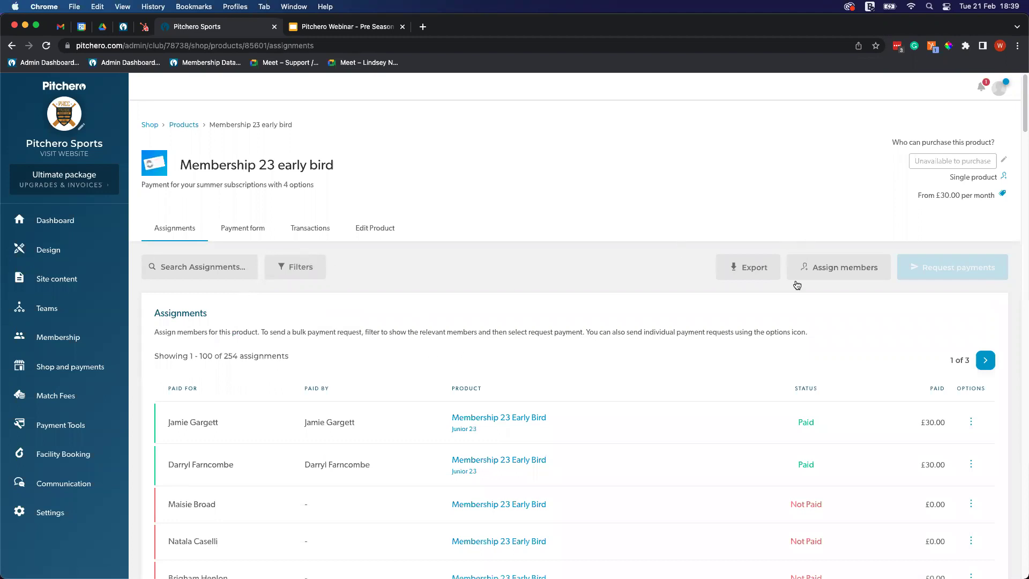
scroll(421, 274, down, 2)
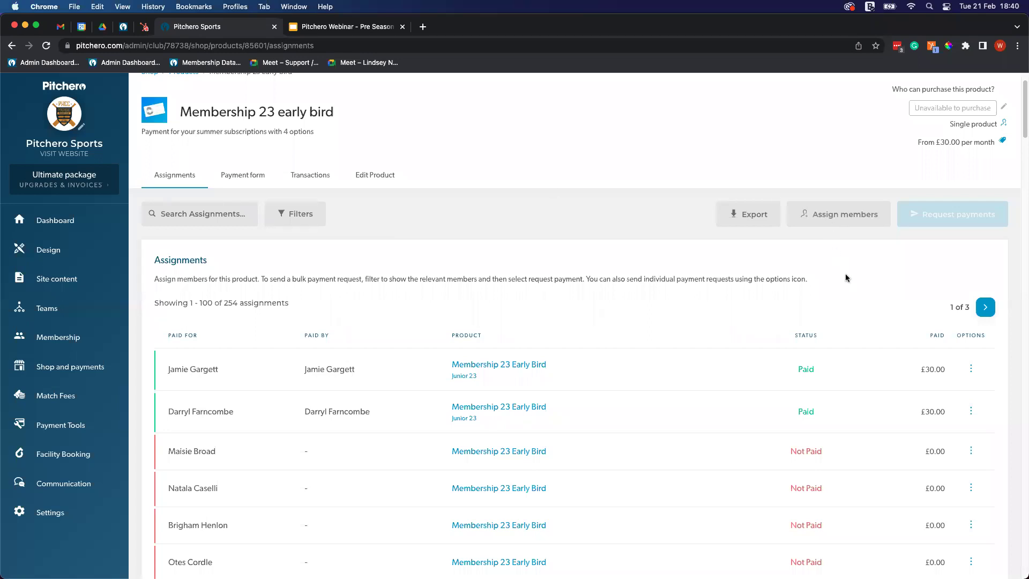
scroll(706, 480, down, 1)
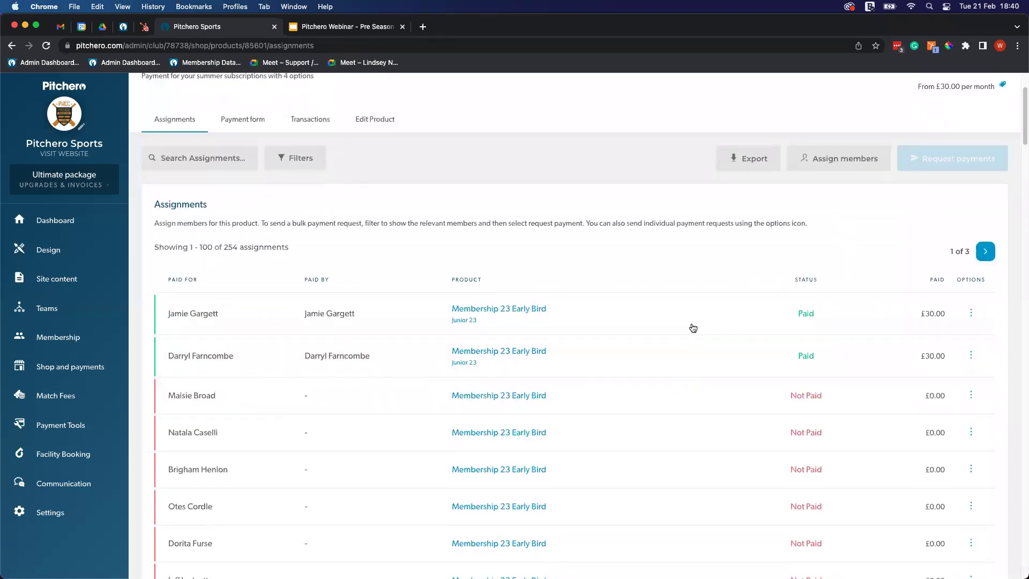
scroll(761, 300, up, 4)
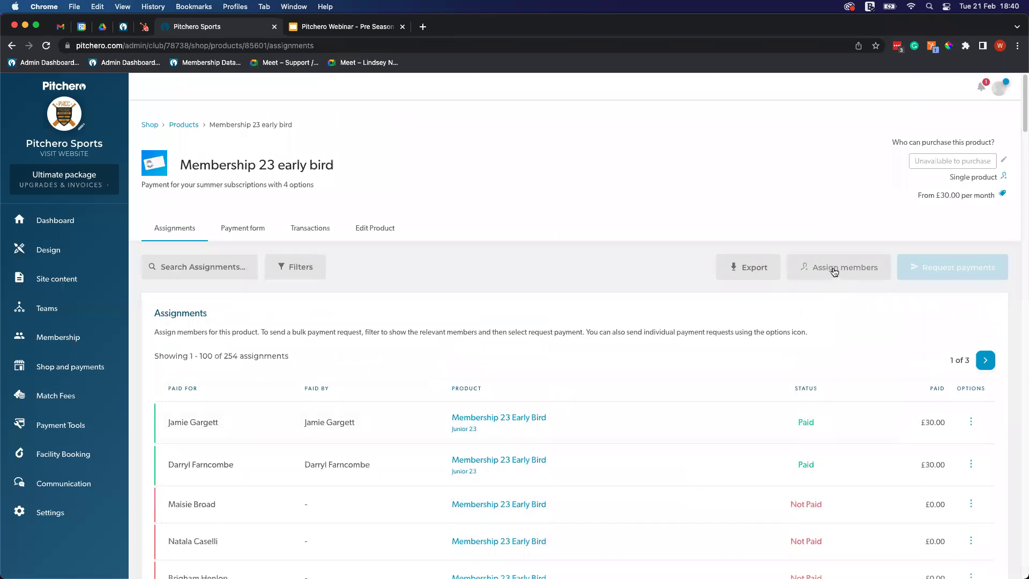
click(835, 268)
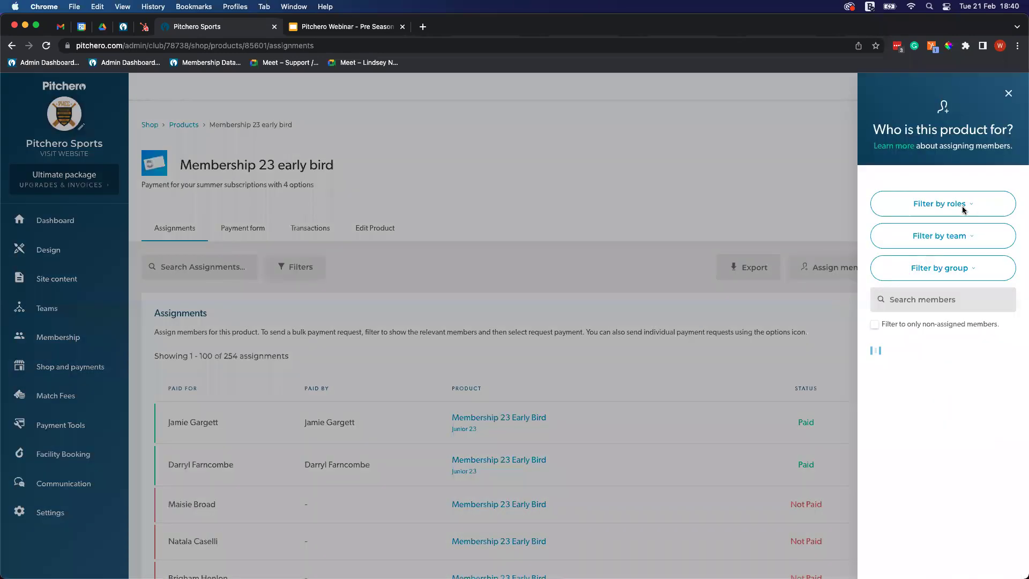
Filter members to role Player in Men's 1st XI, Men's 2nd XI and Ladies 1st XI
click(962, 208)
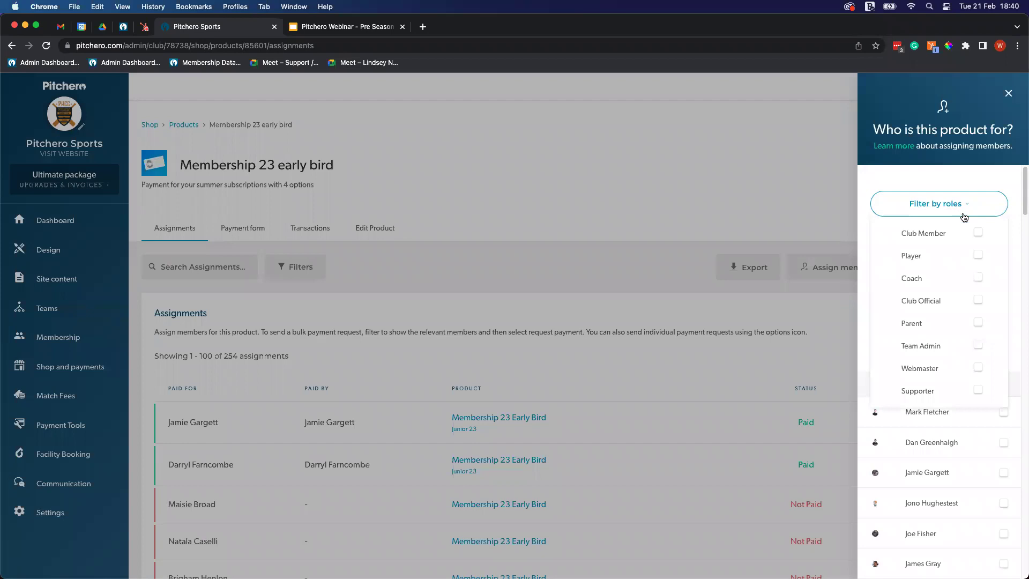
click(979, 256)
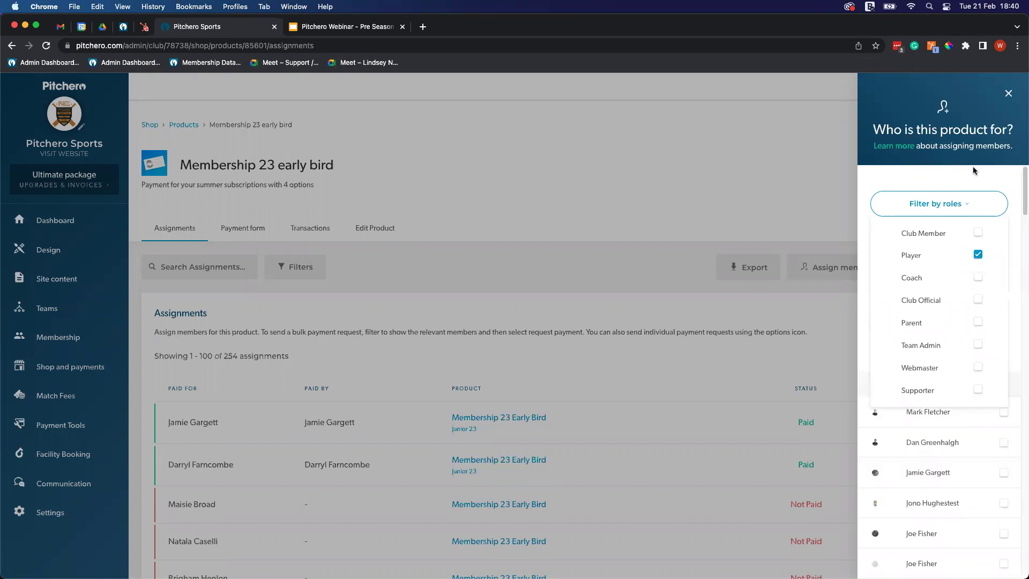
click(974, 204)
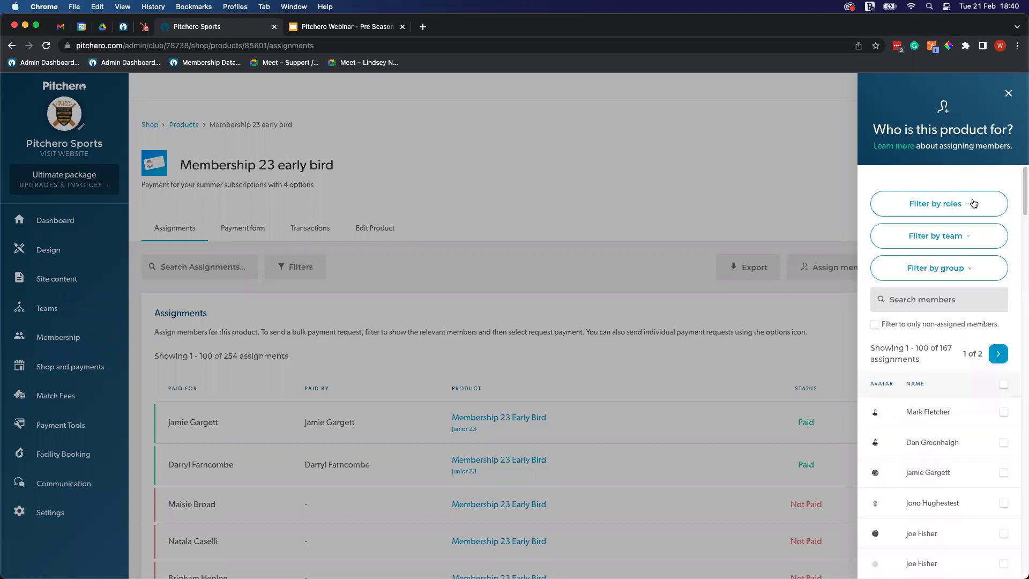
click(968, 240)
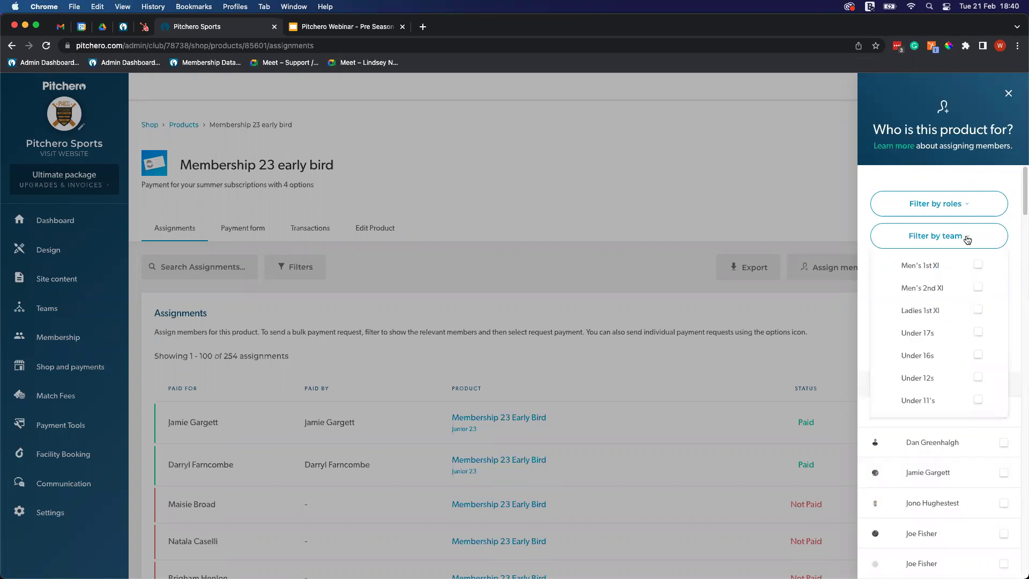
click(977, 268)
click(984, 290)
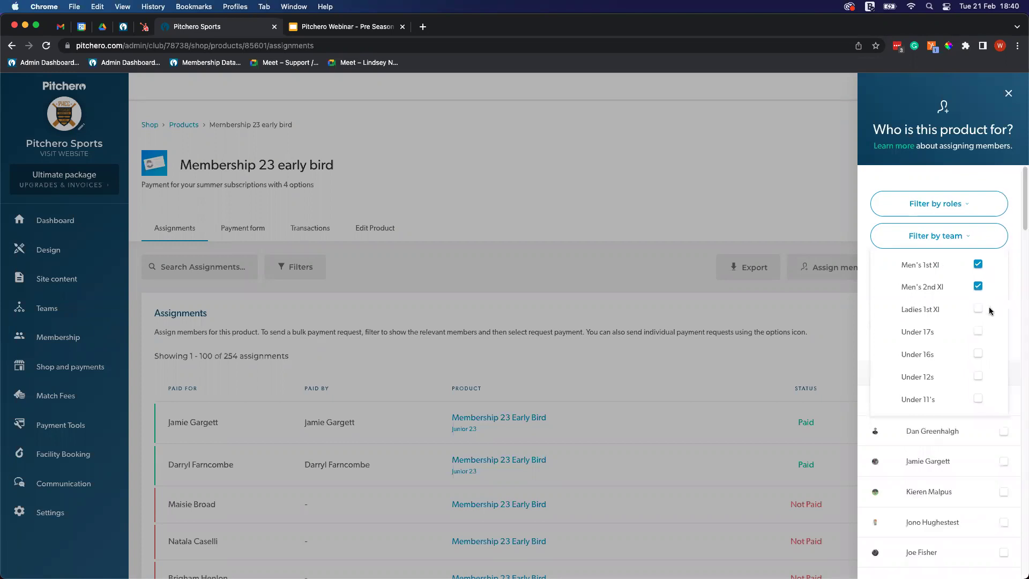
click(979, 313)
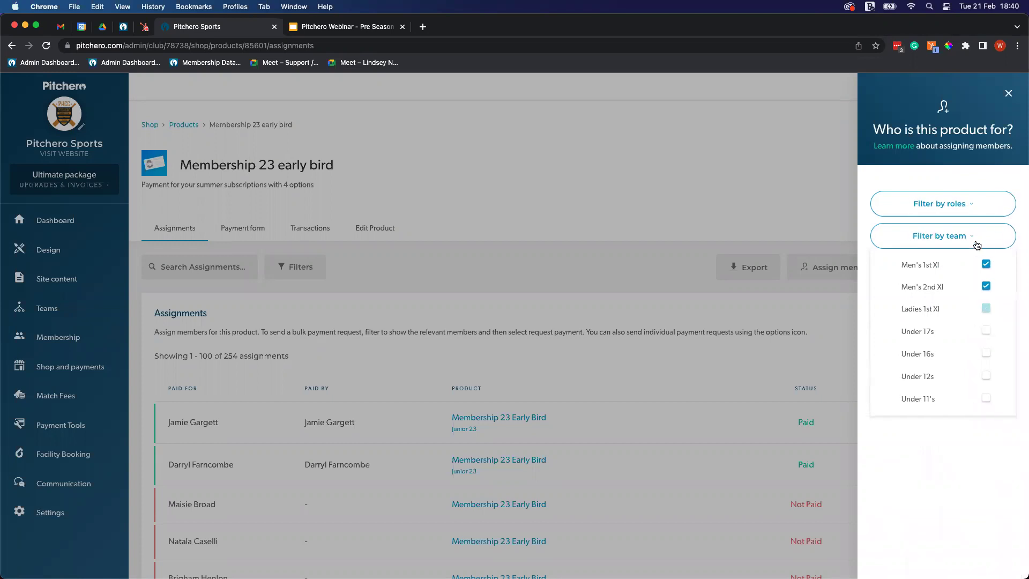
click(977, 237)
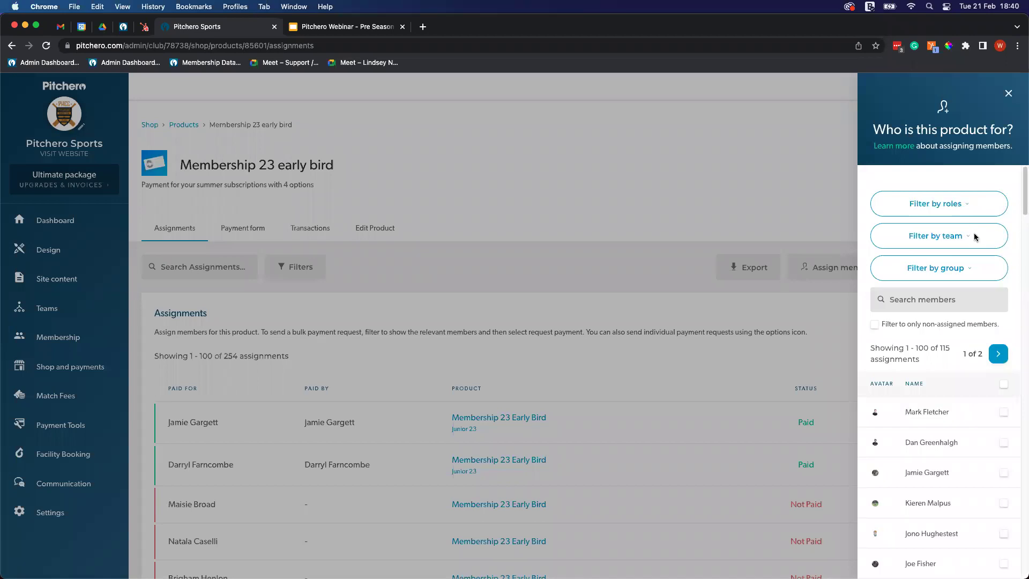
click(972, 273)
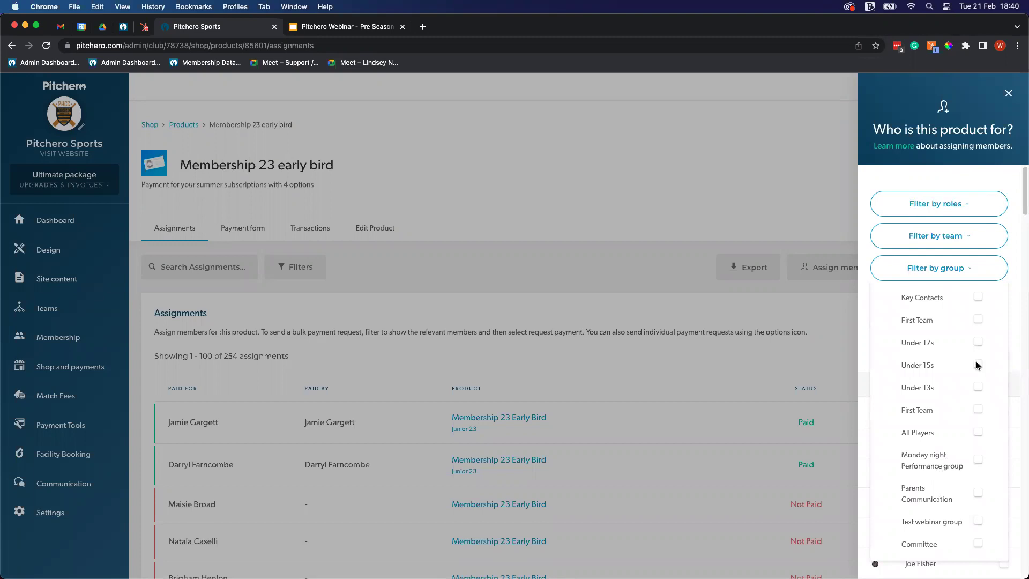
click(977, 273)
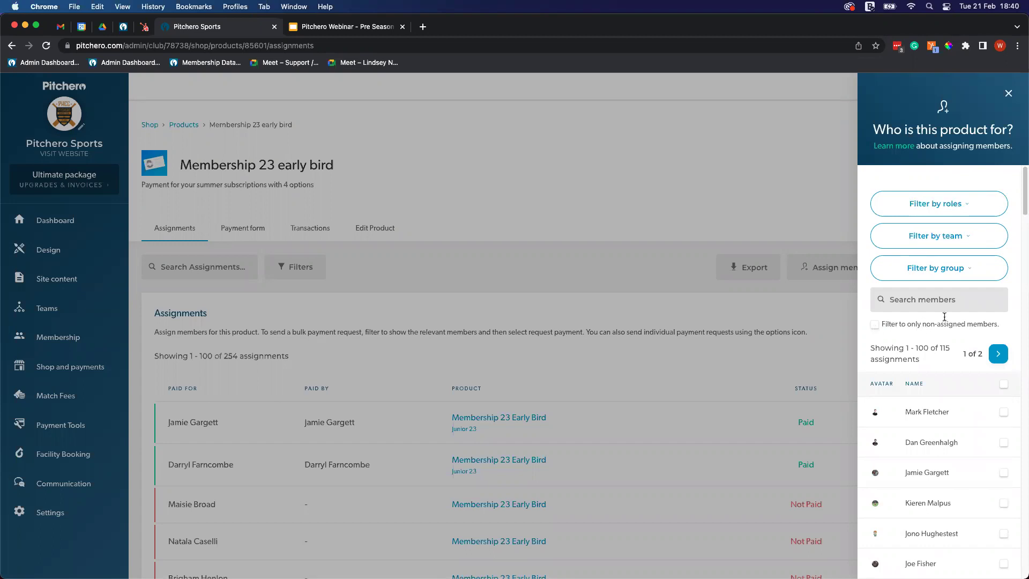
Select all listed members and create 100 early bird assignments
click(1004, 387)
scroll(995, 395, down, 1)
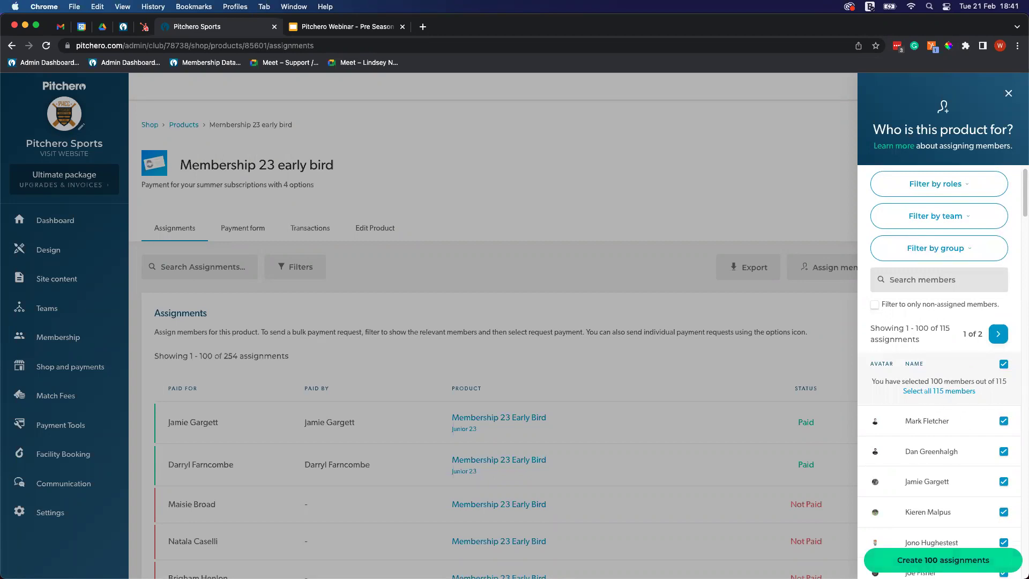
click(968, 565)
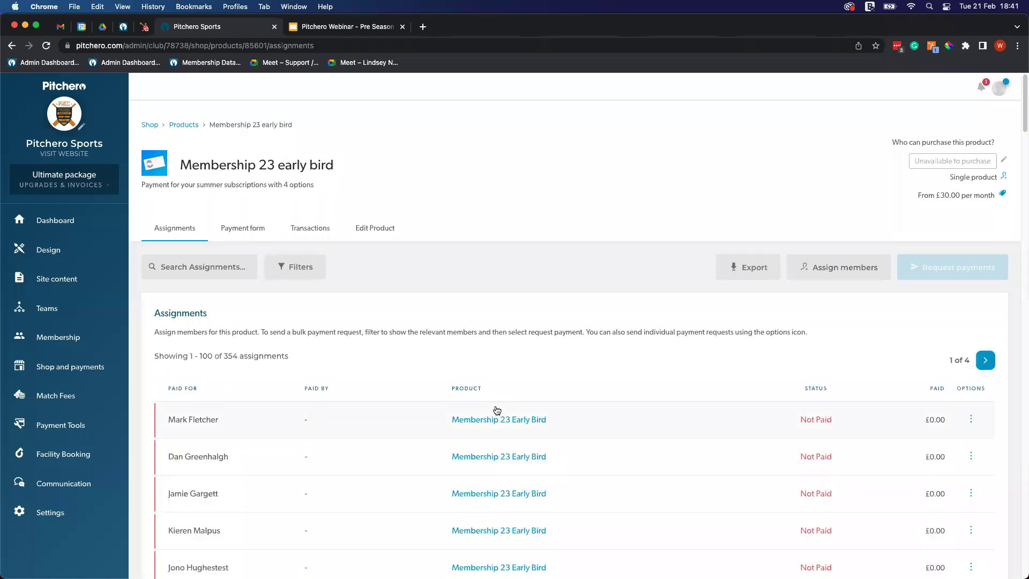
scroll(493, 407, down, 2)
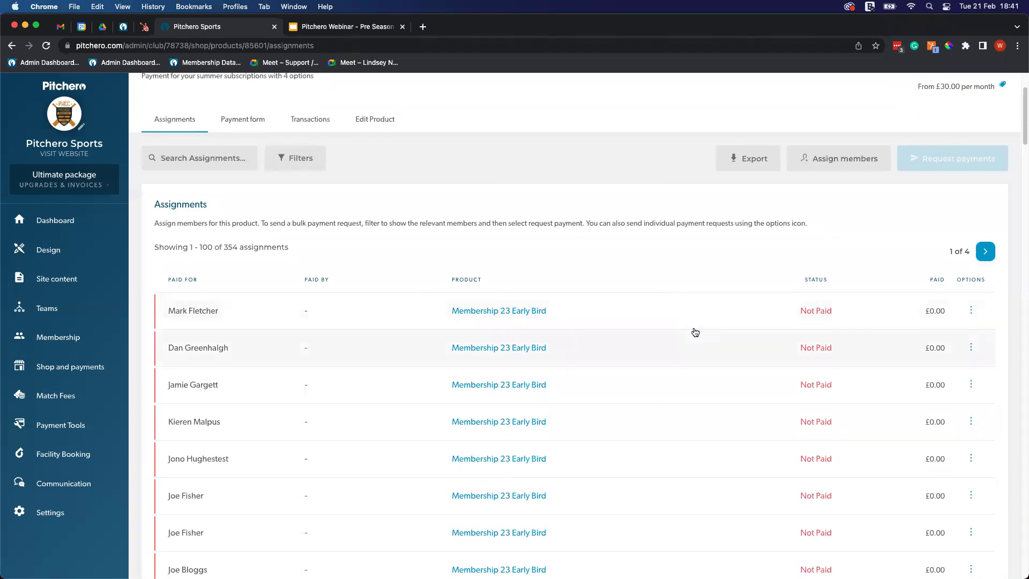
scroll(694, 330, up, 2)
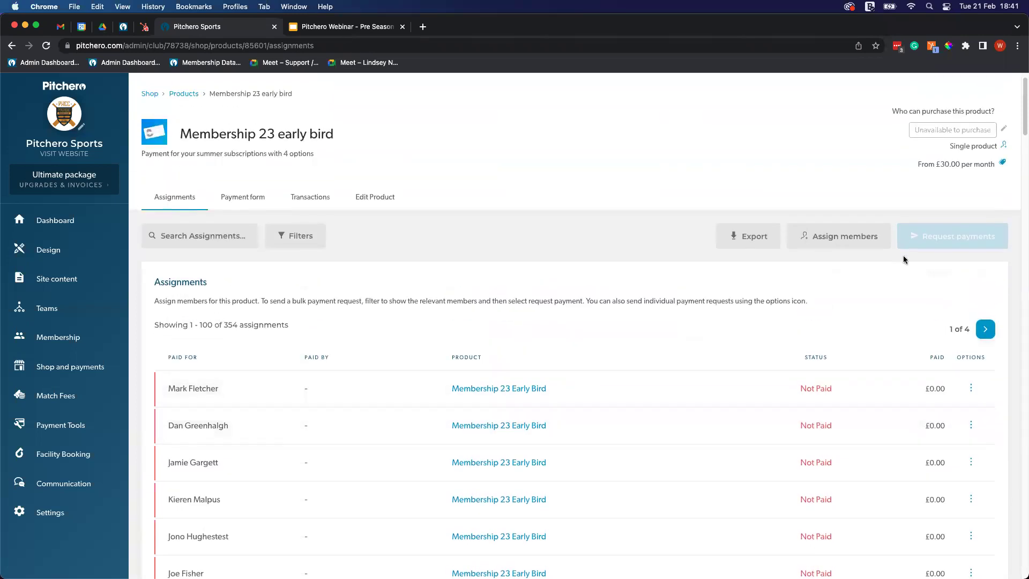
click(314, 389)
click(12, 45)
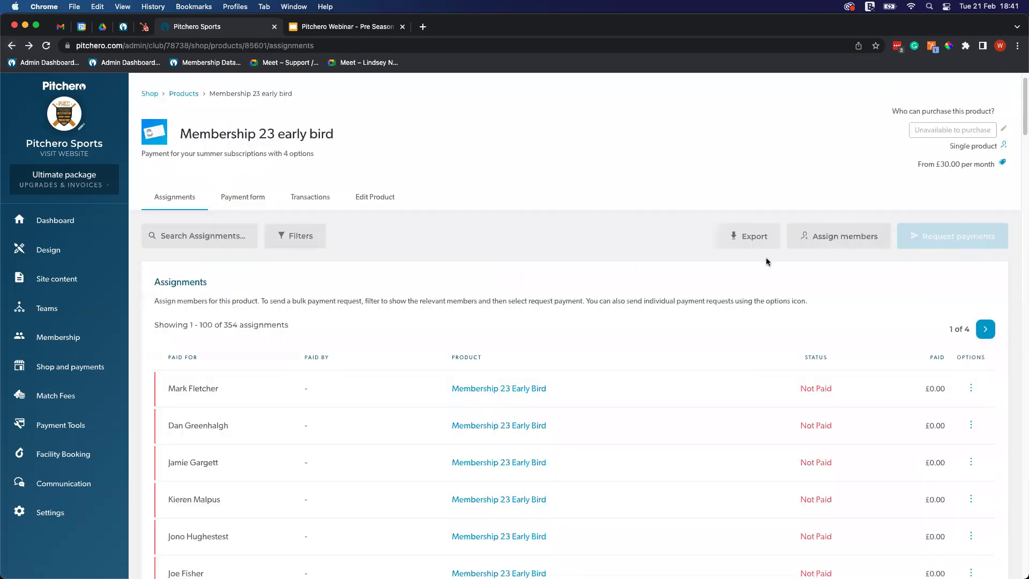
right_click(766, 261)
key(Escape)
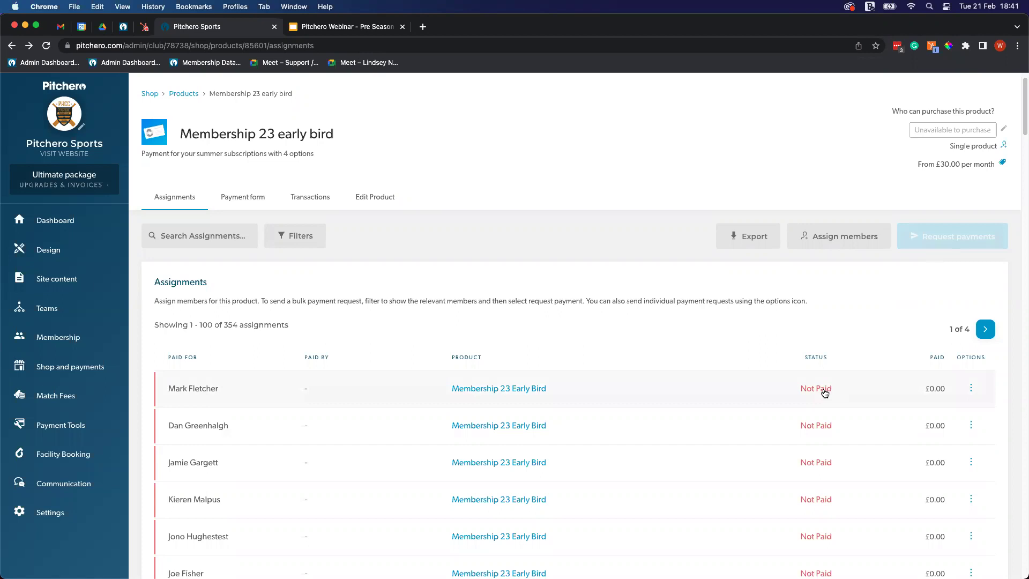
scroll(825, 393, down, 7)
scroll(824, 391, up, 8)
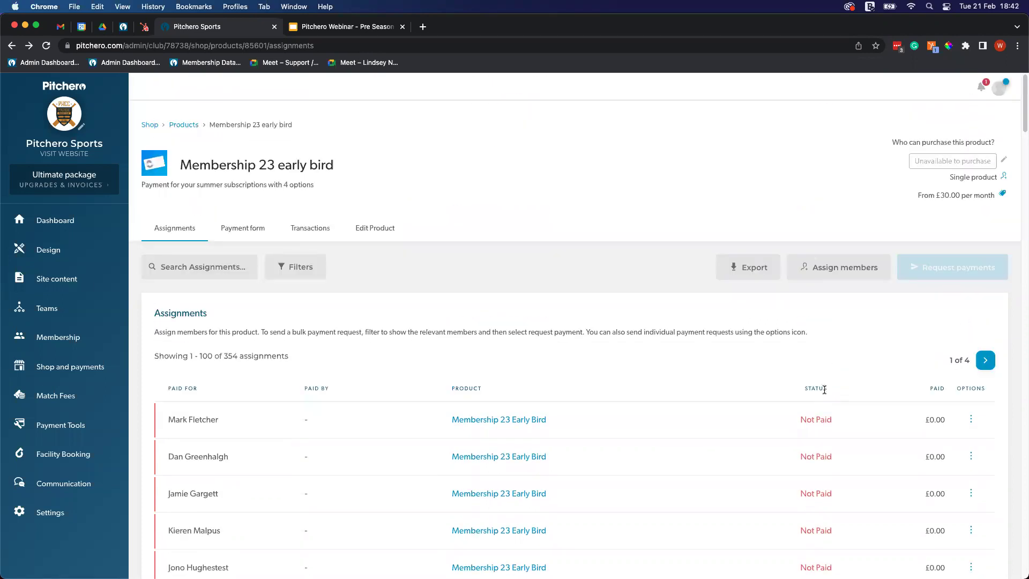
click(285, 269)
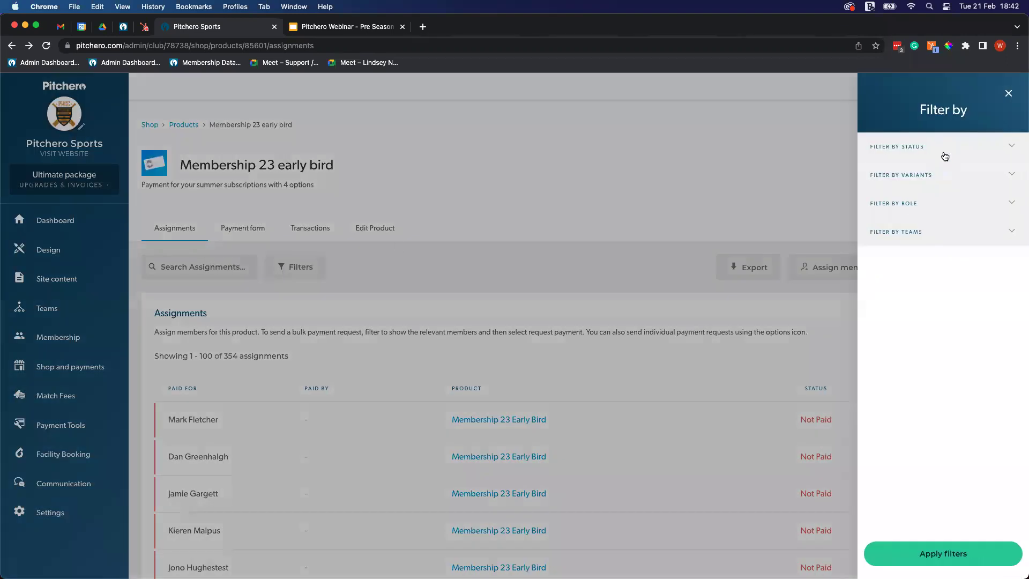
Close the payment status filters unapplied and view the product's empty Payment form
click(945, 154)
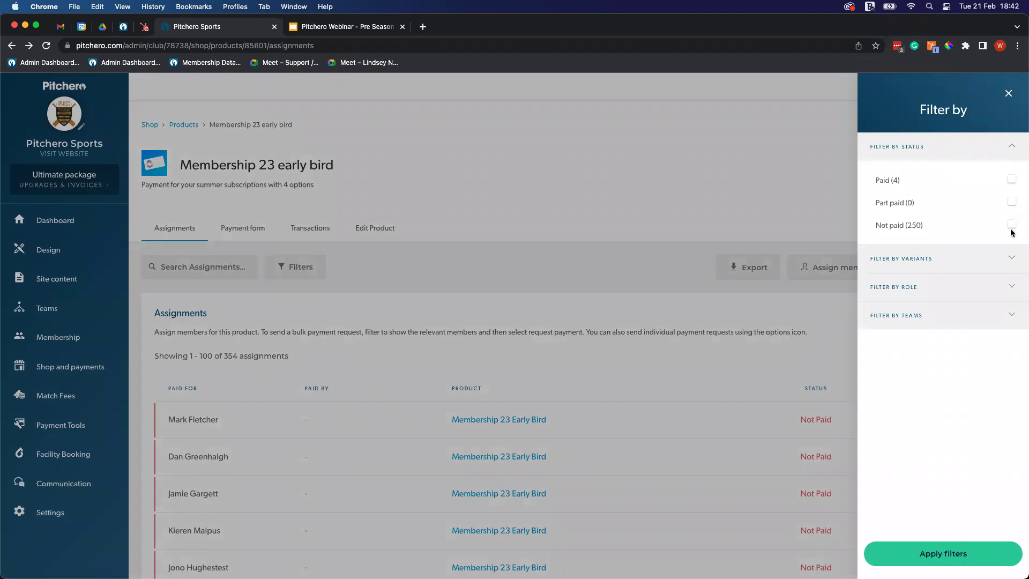
click(1009, 152)
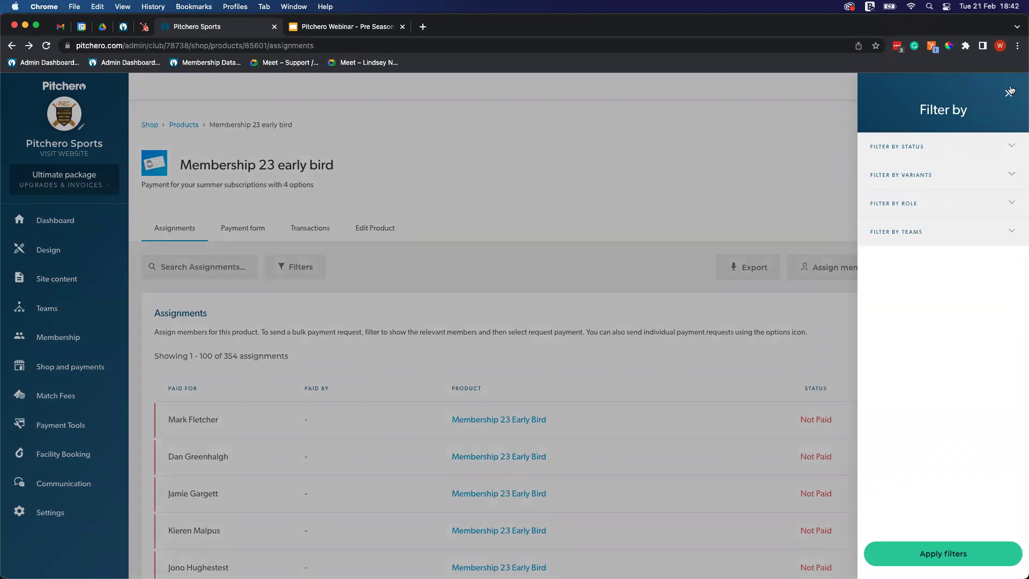
click(1010, 92)
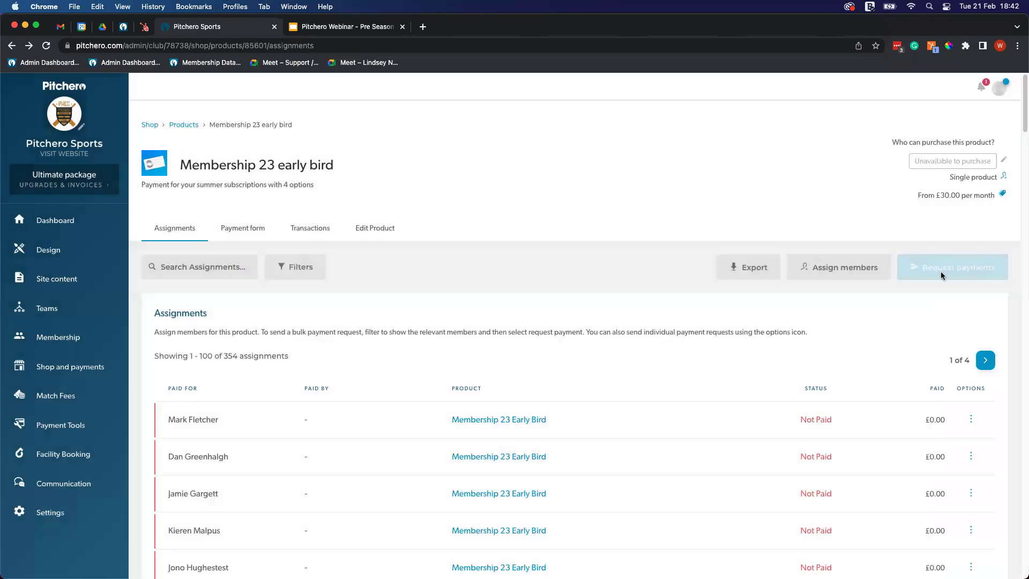
click(244, 238)
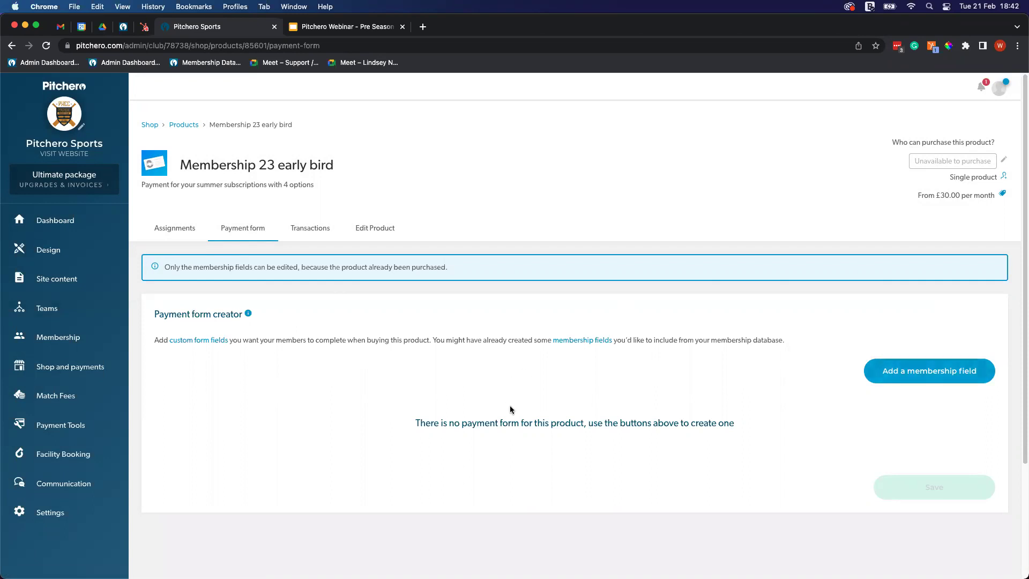
Check transactions, then edit details: Direct Debit, £150.00 annual option and instalment variants
click(315, 233)
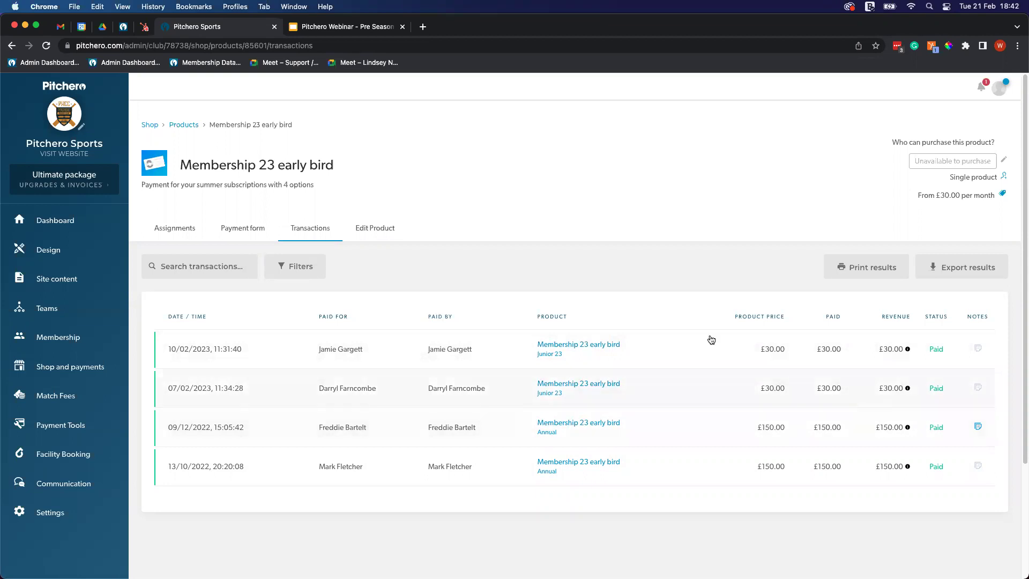
click(367, 229)
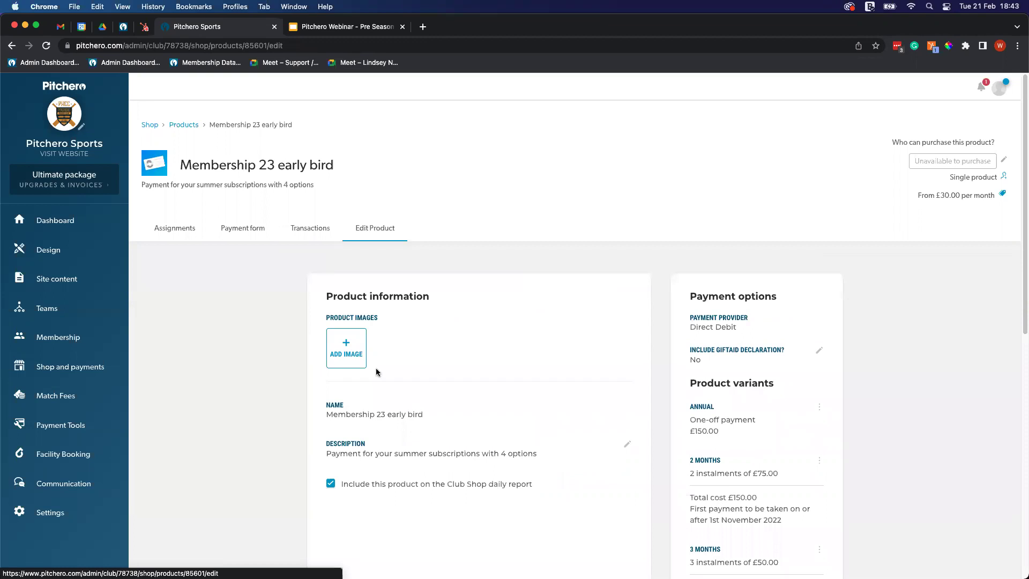
Return to Assignments, showing 354 members all Not Paid at £0.00
scroll(411, 392, down, 2)
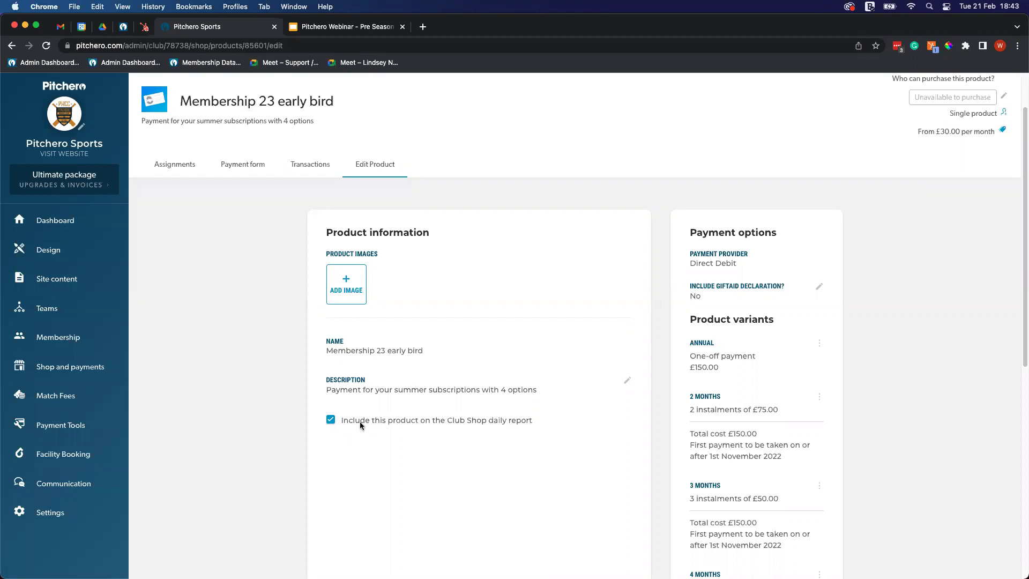
click(183, 168)
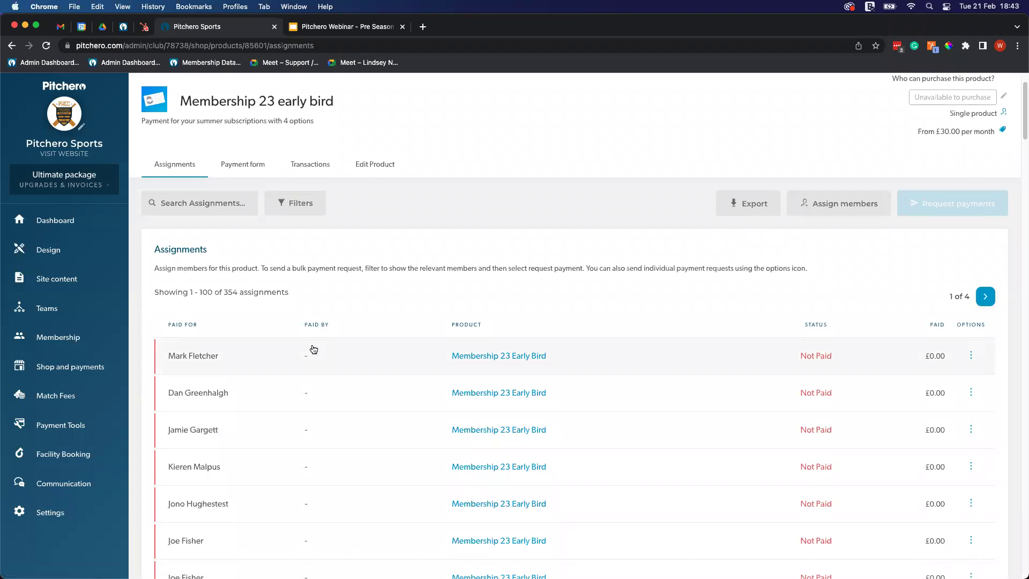
click(749, 214)
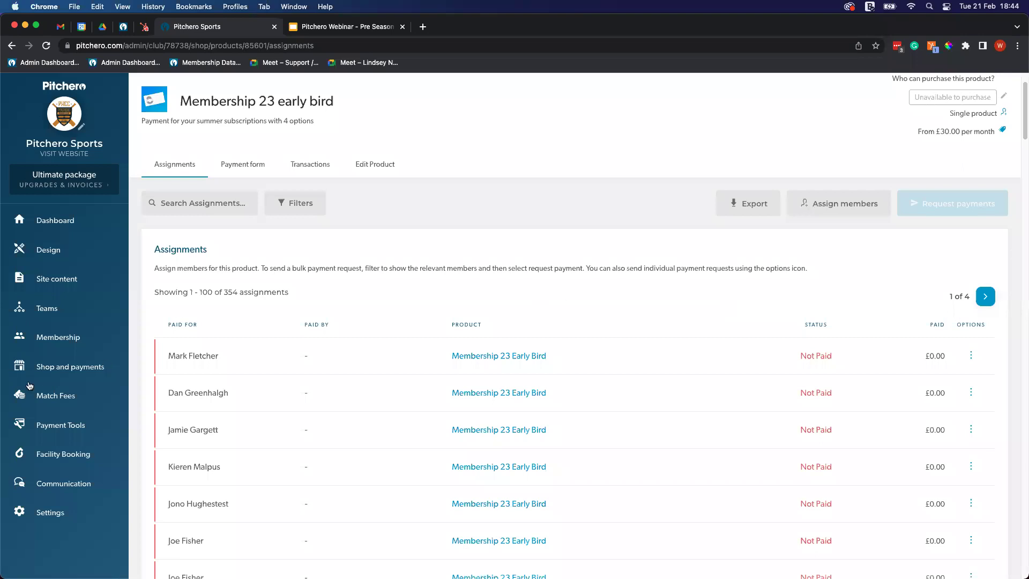
click(38, 397)
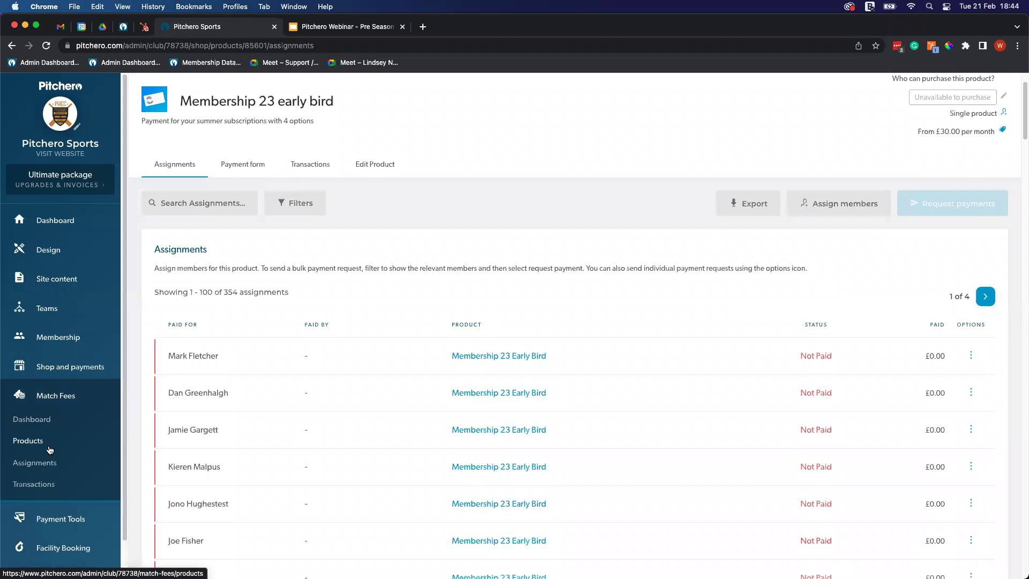
In Match Fees Products, scroll down and open Winter league 22
click(50, 450)
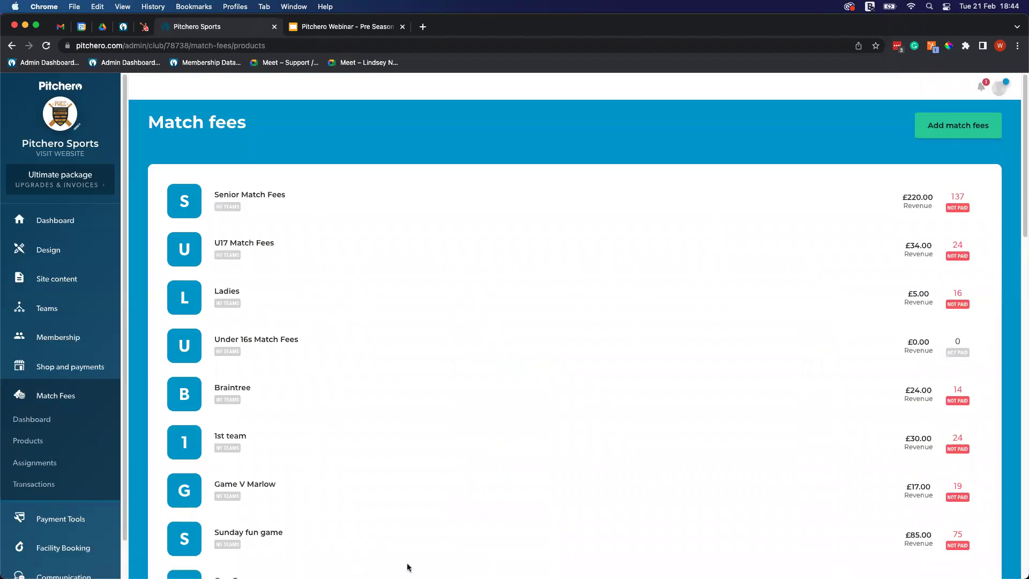
scroll(362, 327, down, 1)
scroll(305, 108, down, 4)
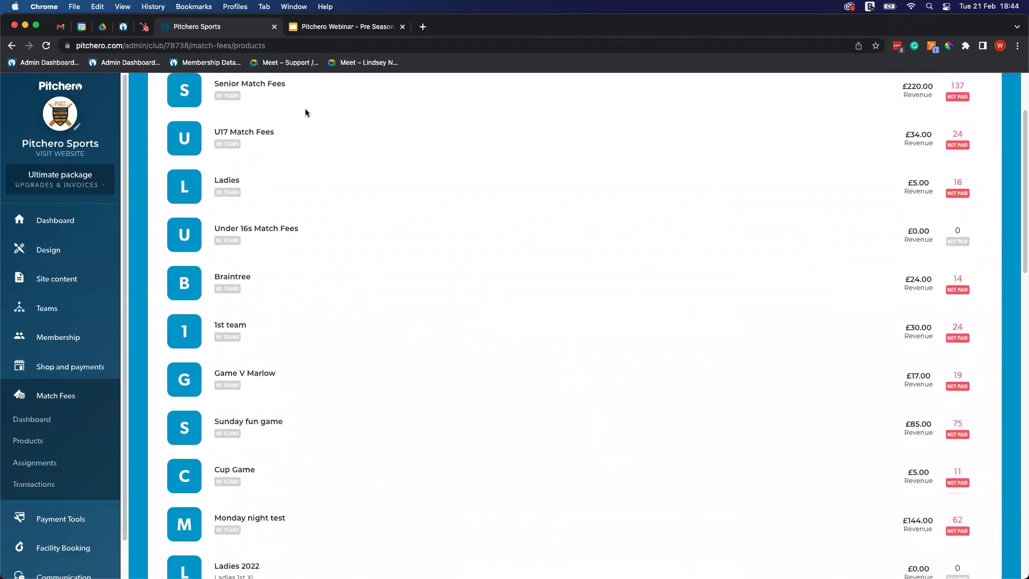
scroll(276, 402, up, 5)
scroll(277, 409, down, 8)
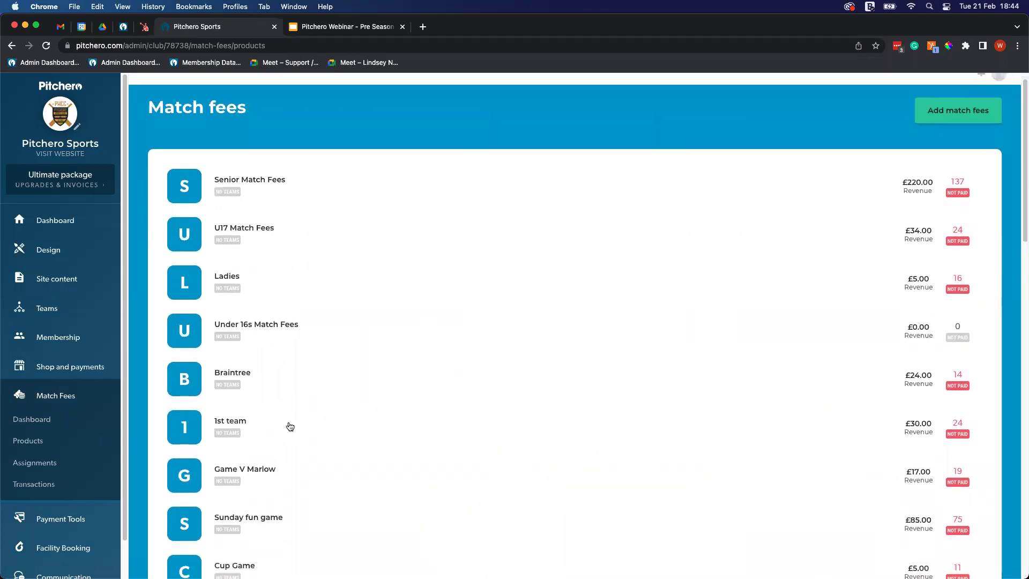
scroll(308, 454, down, 13)
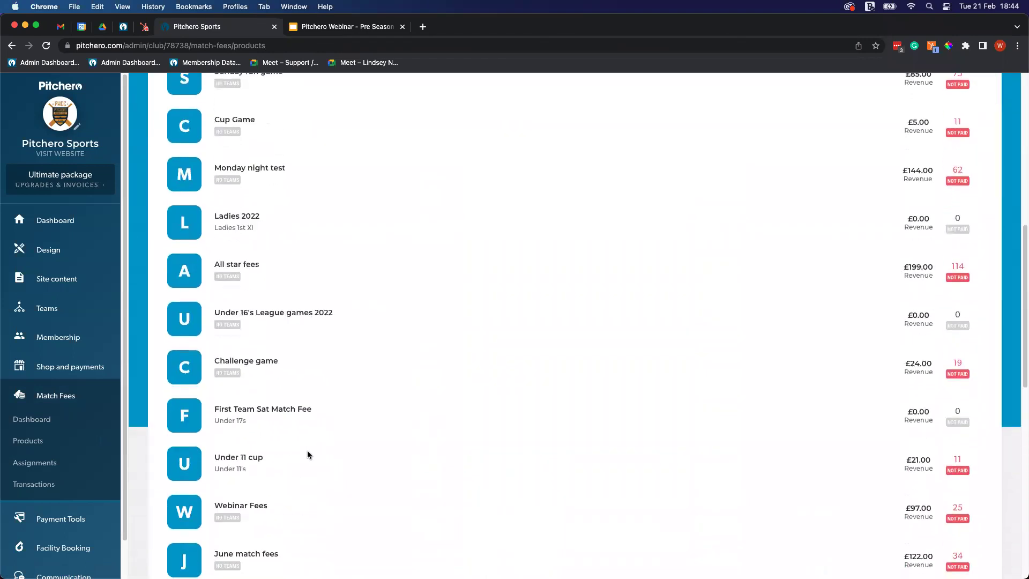
scroll(305, 434, up, 1)
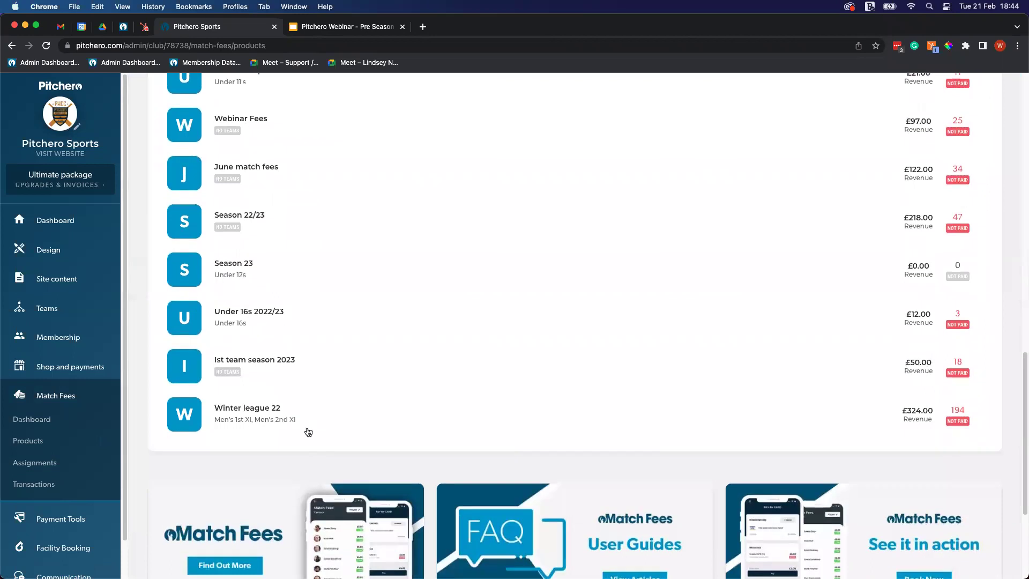
click(267, 424)
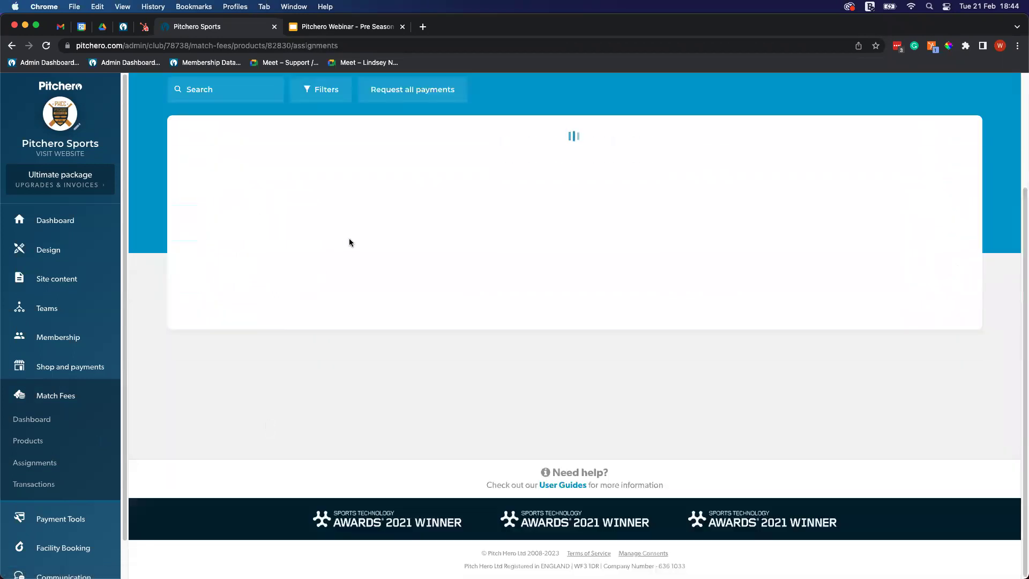
Review Winter league 22 fees (Starter £10.00, Student £8.00, Junior £6.00, 2nd Game £4.00) without editing
scroll(376, 252, up, 15)
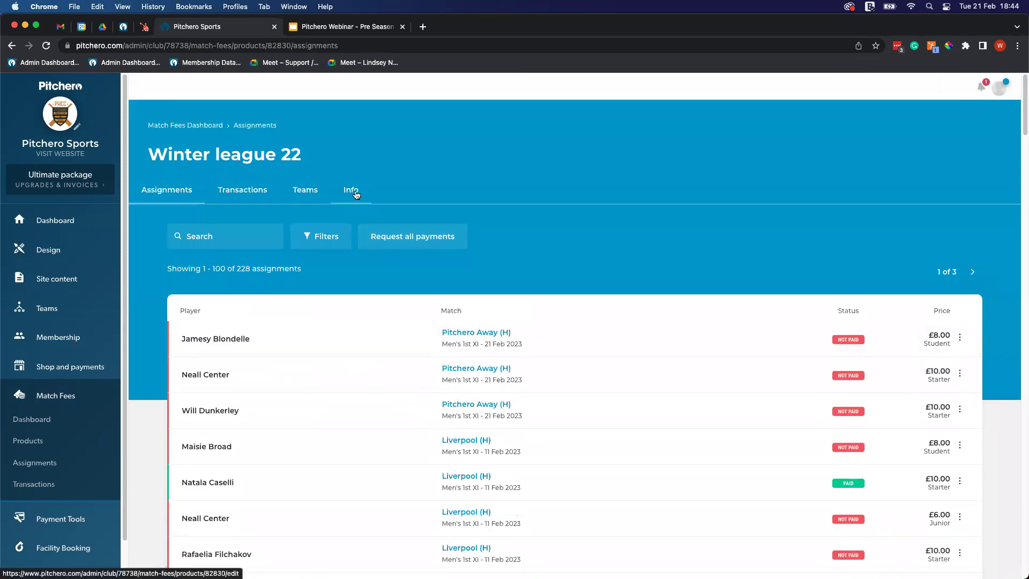
click(356, 194)
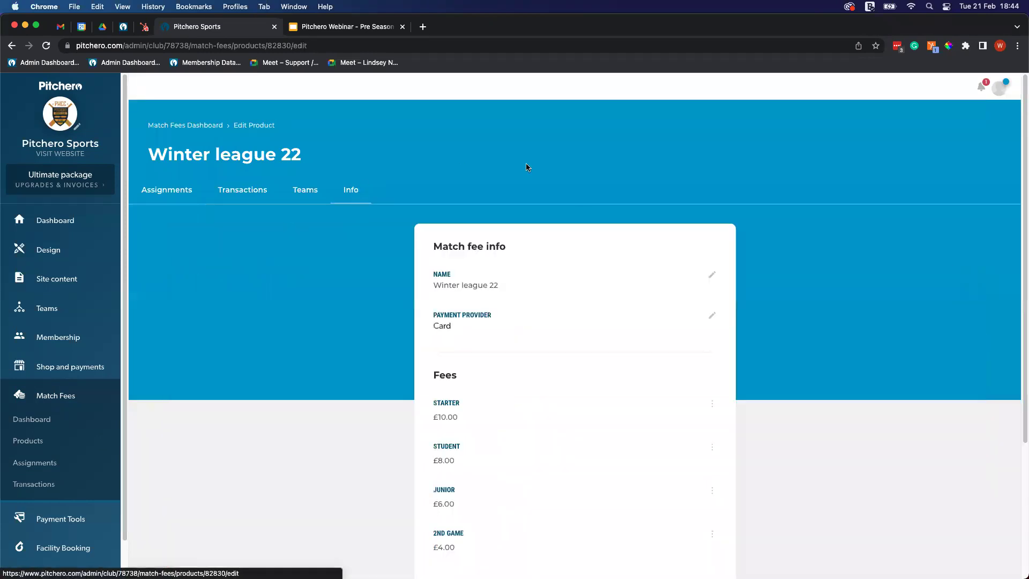
click(712, 404)
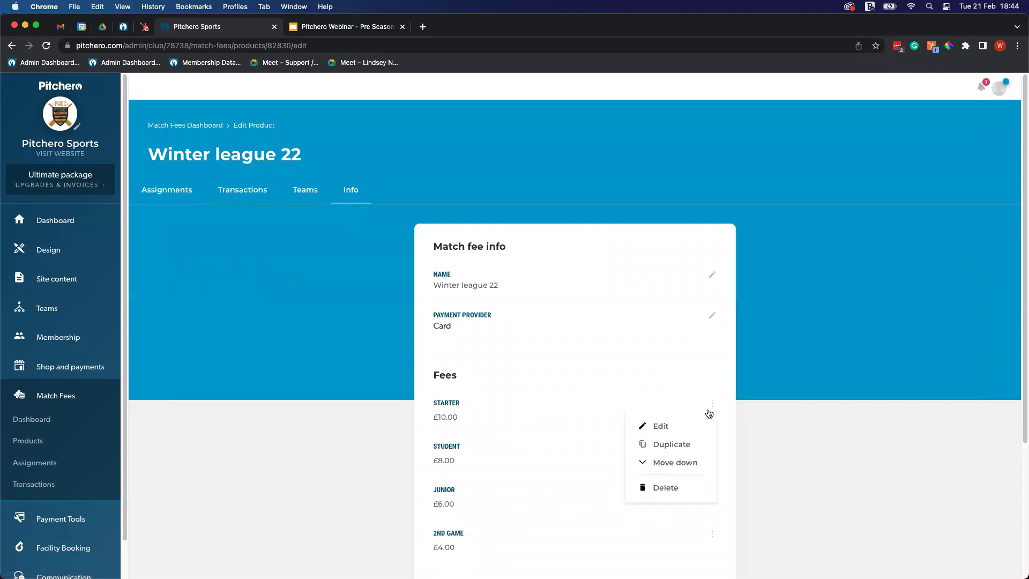
click(665, 428)
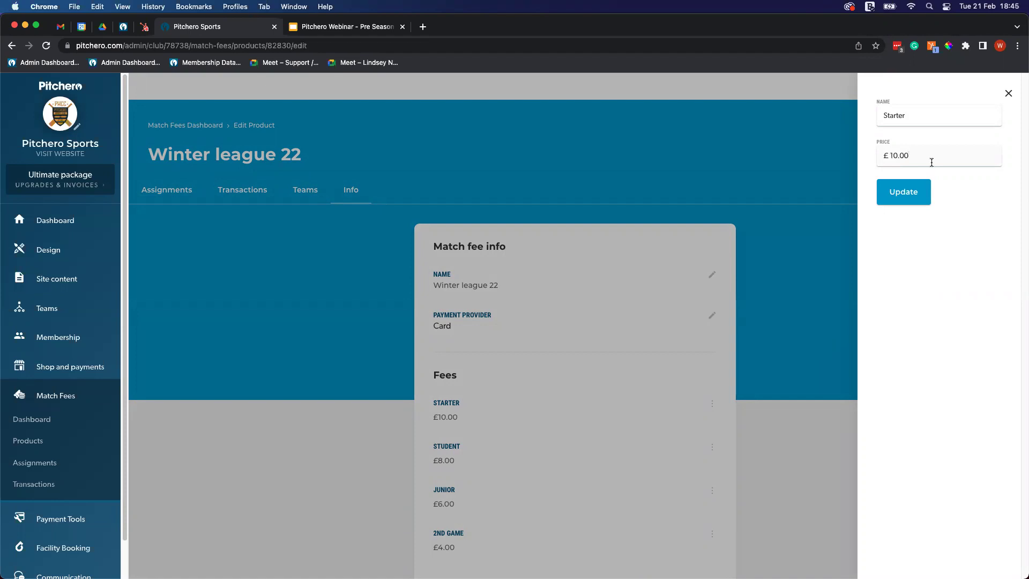
click(1009, 95)
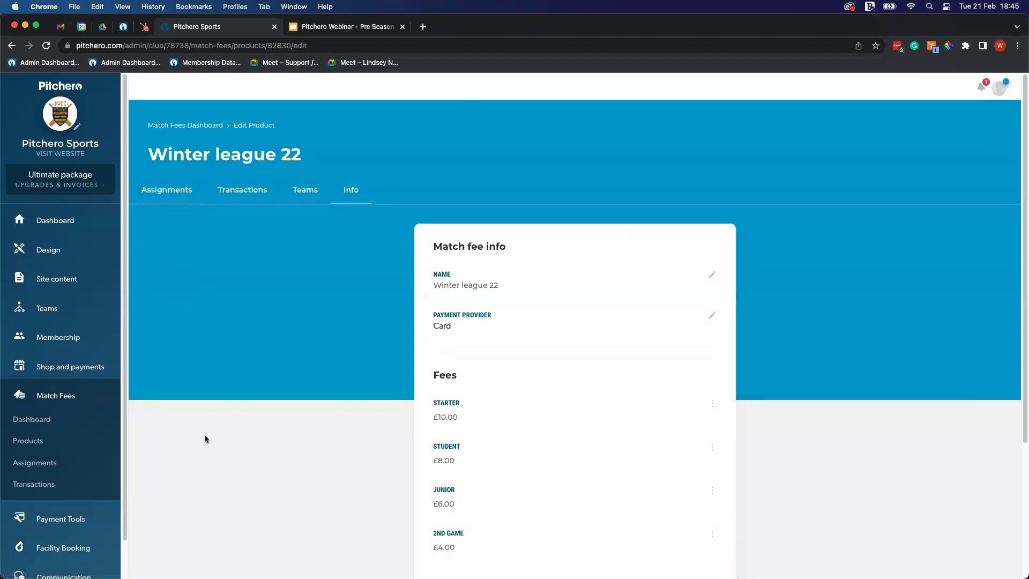
click(66, 449)
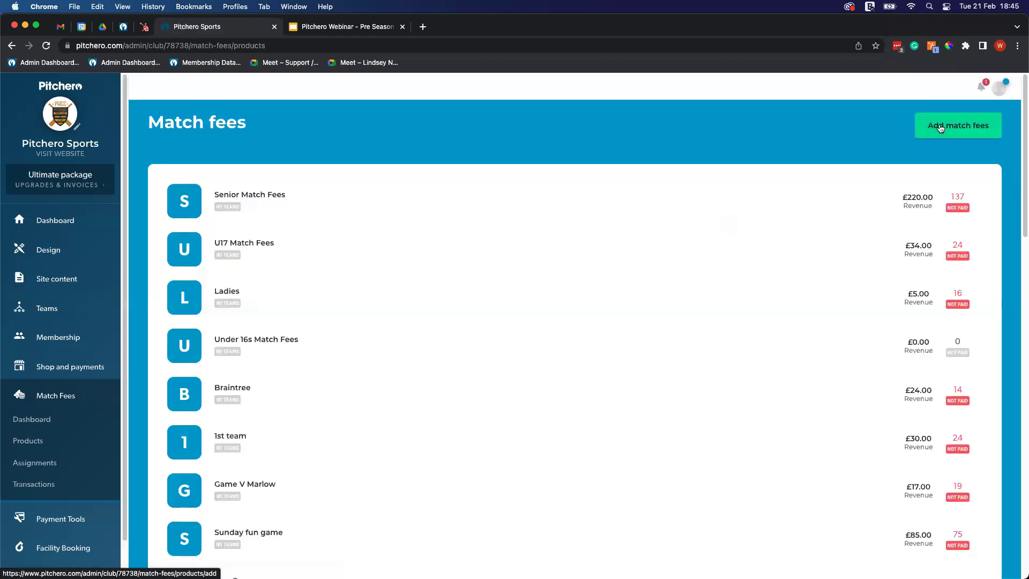
Try adding match fees and dismiss the warning that all teams already have them
click(941, 128)
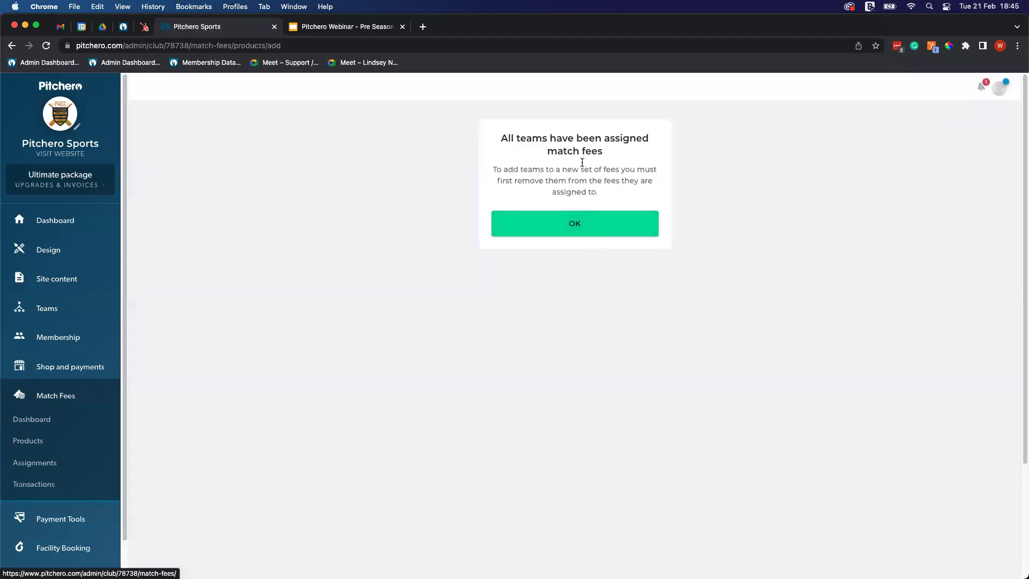
click(583, 231)
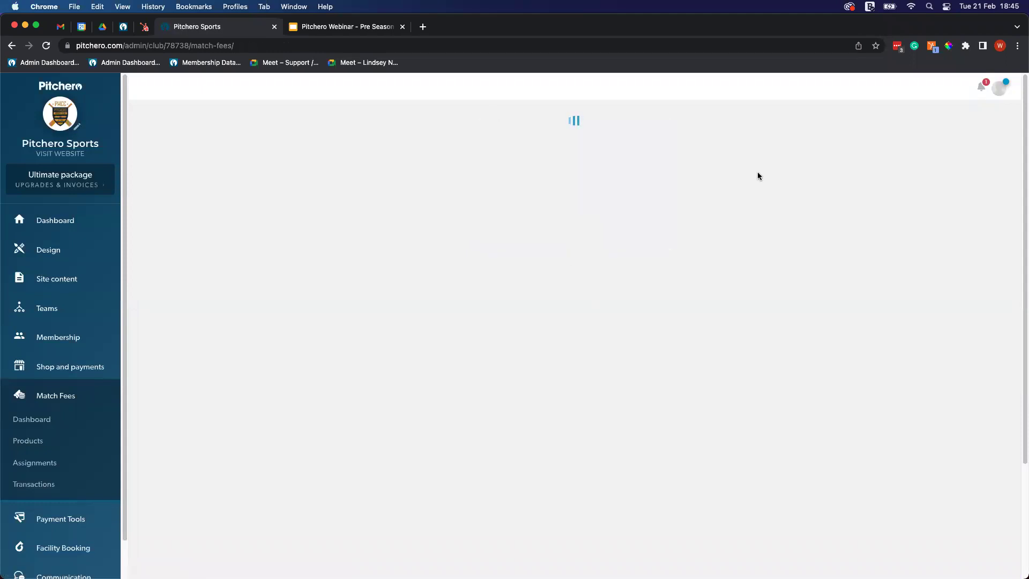
scroll(370, 359, down, 3)
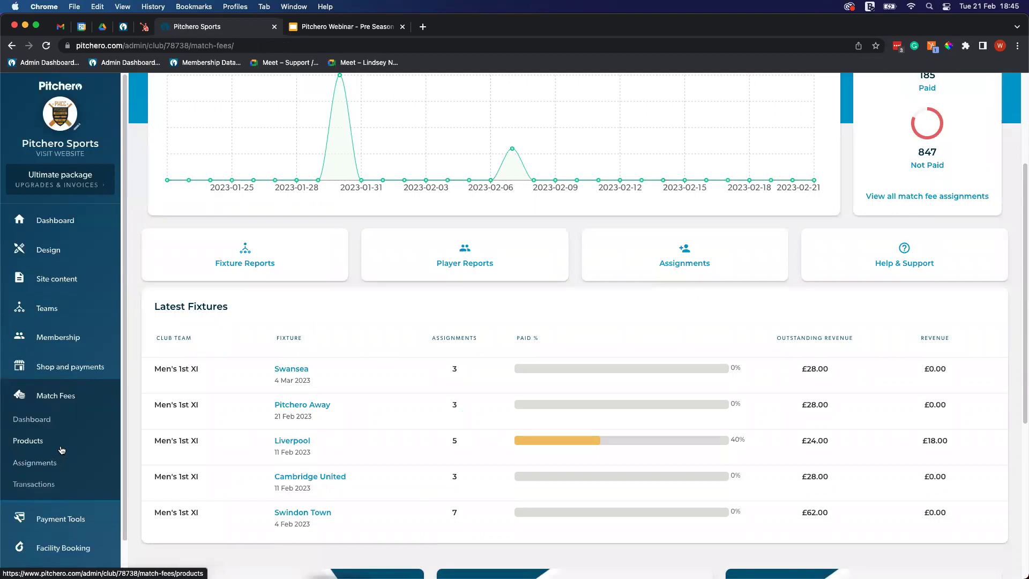
Remove Men's 1st XI and Men's 2nd XI from Winter league 22's teams
click(61, 445)
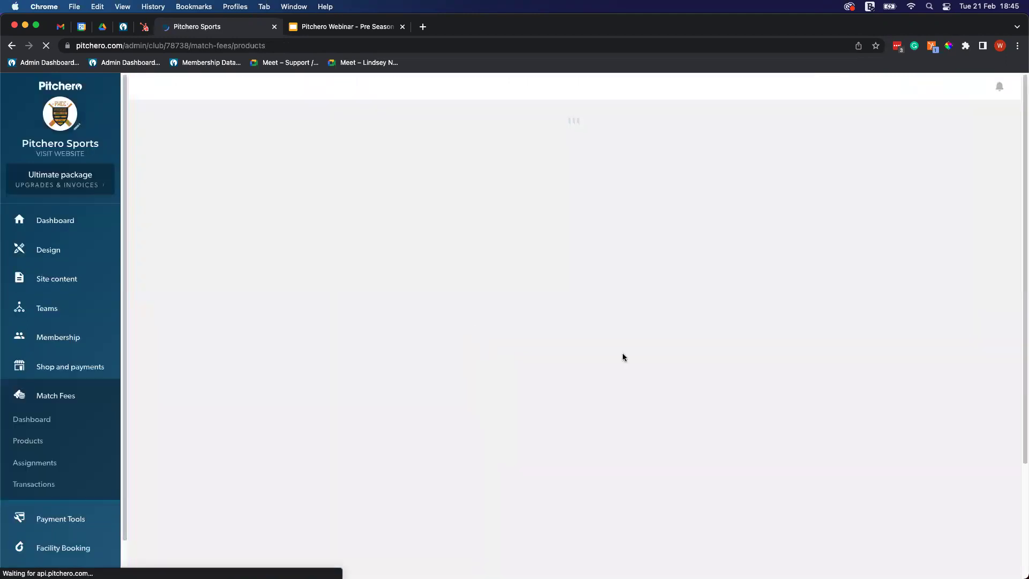
scroll(611, 370, down, 15)
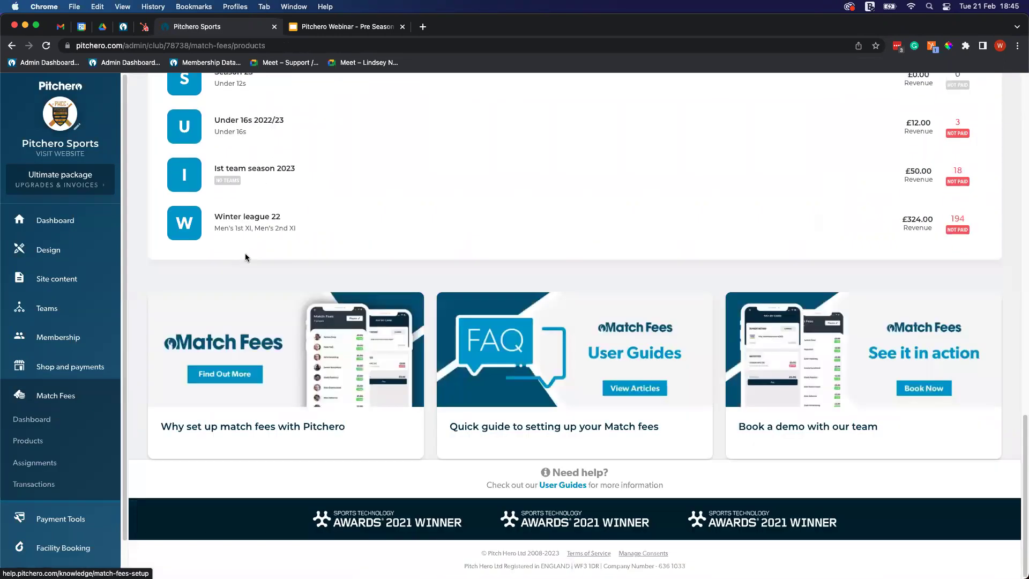
click(246, 225)
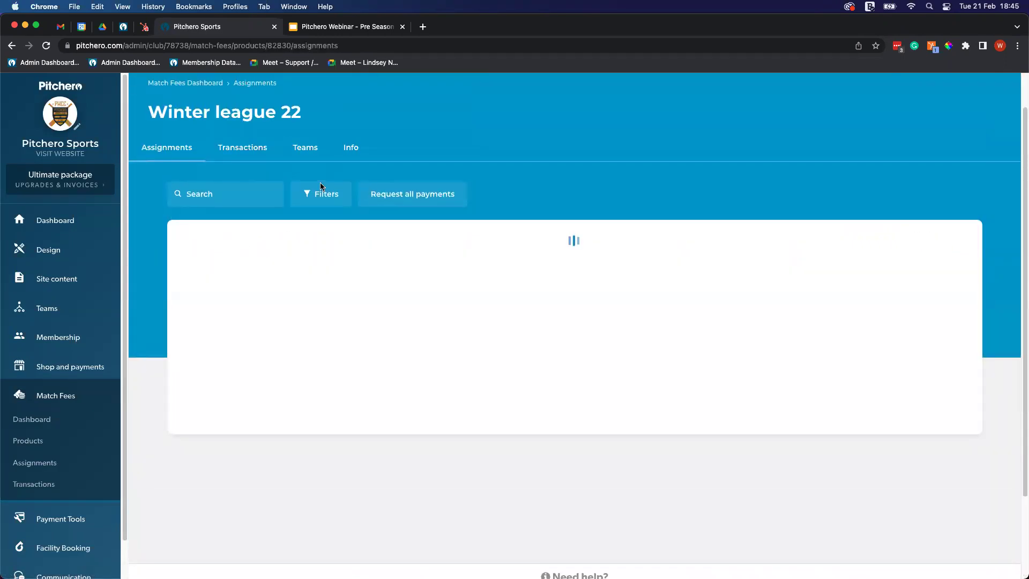
click(294, 151)
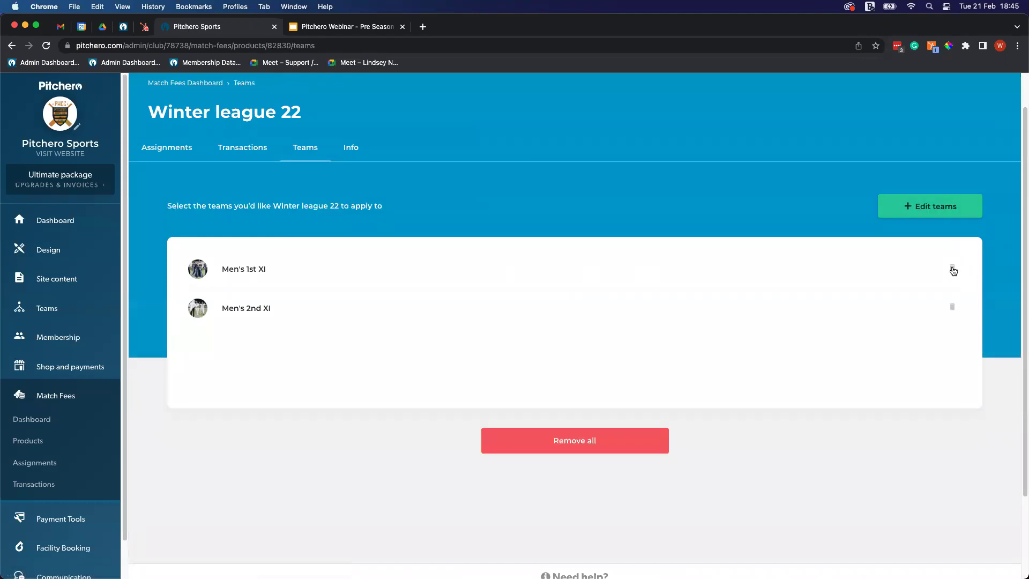
click(953, 269)
click(952, 269)
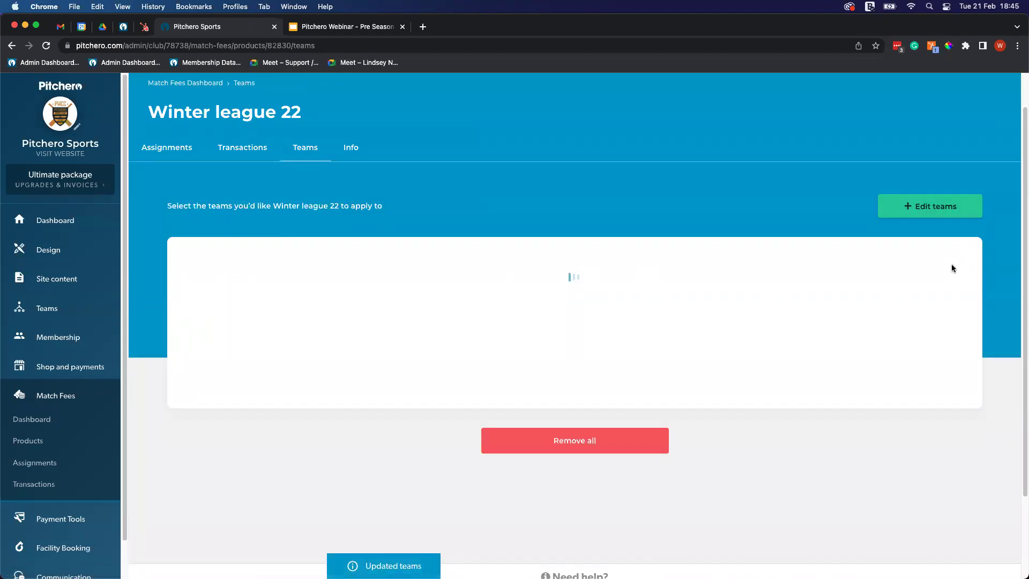
click(67, 441)
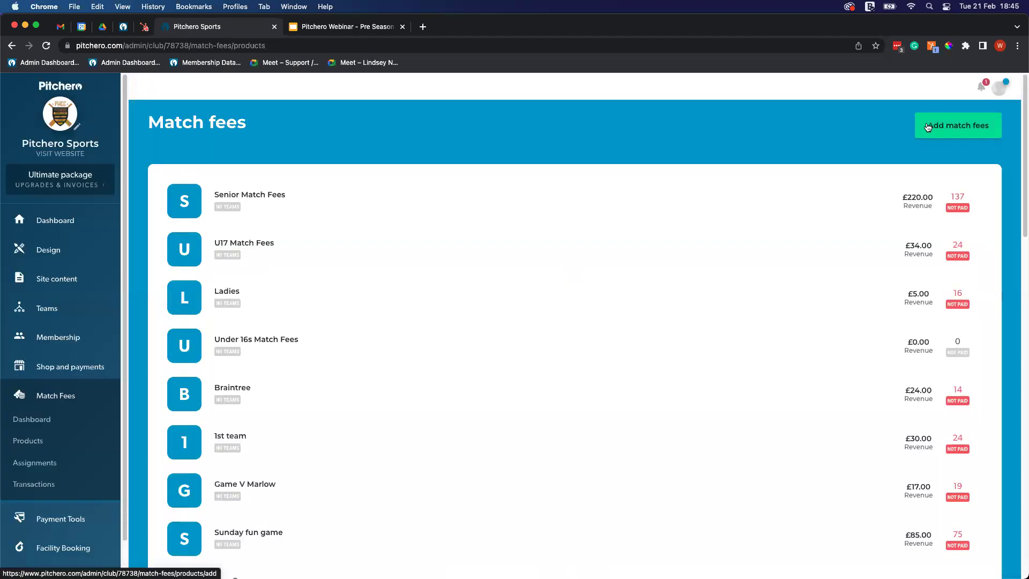
Create a match fee named 'Match Fees Summer 23' with a £5.00 Starter price
click(954, 124)
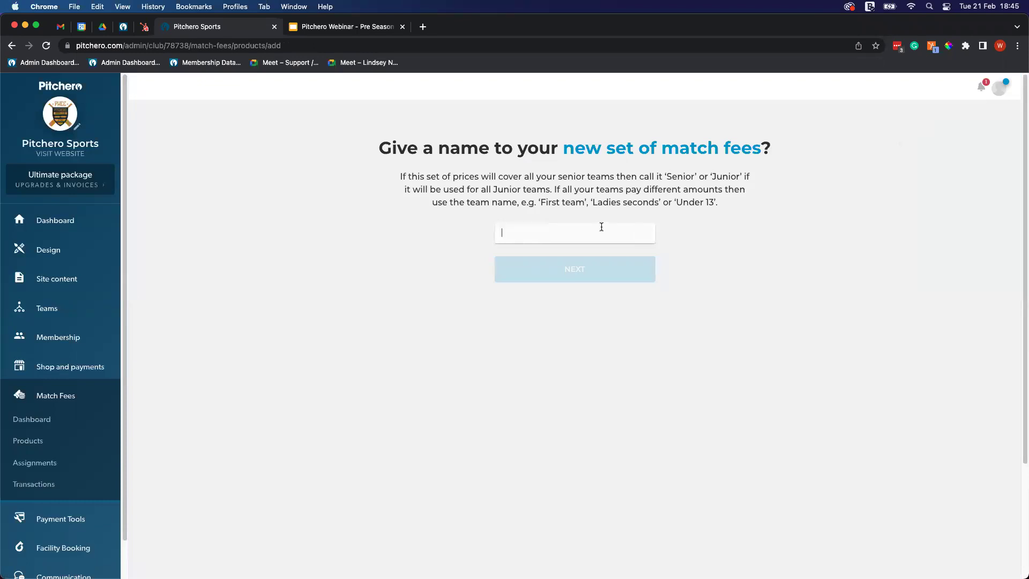
text(Match Fees Summer 23)
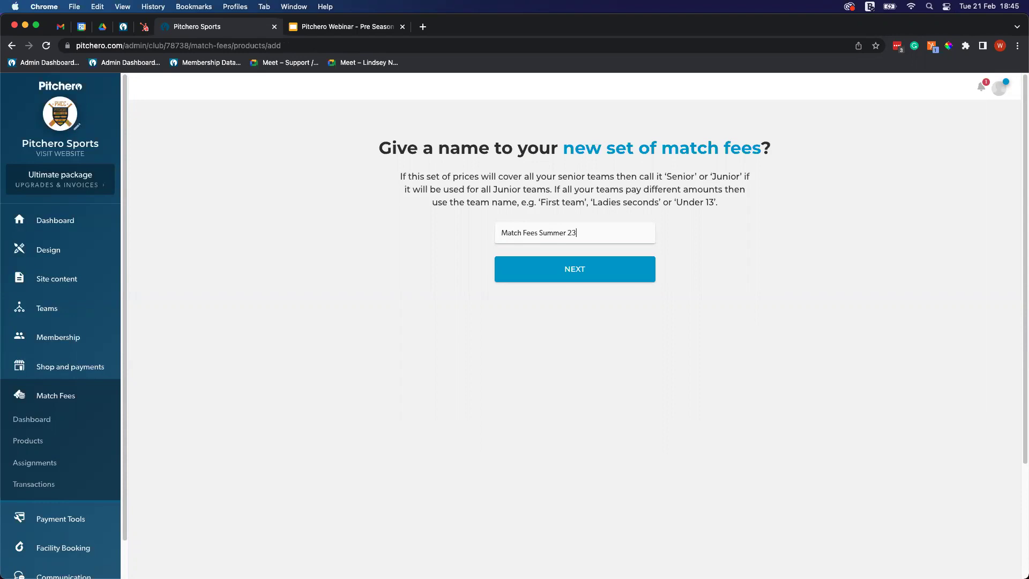
click(536, 270)
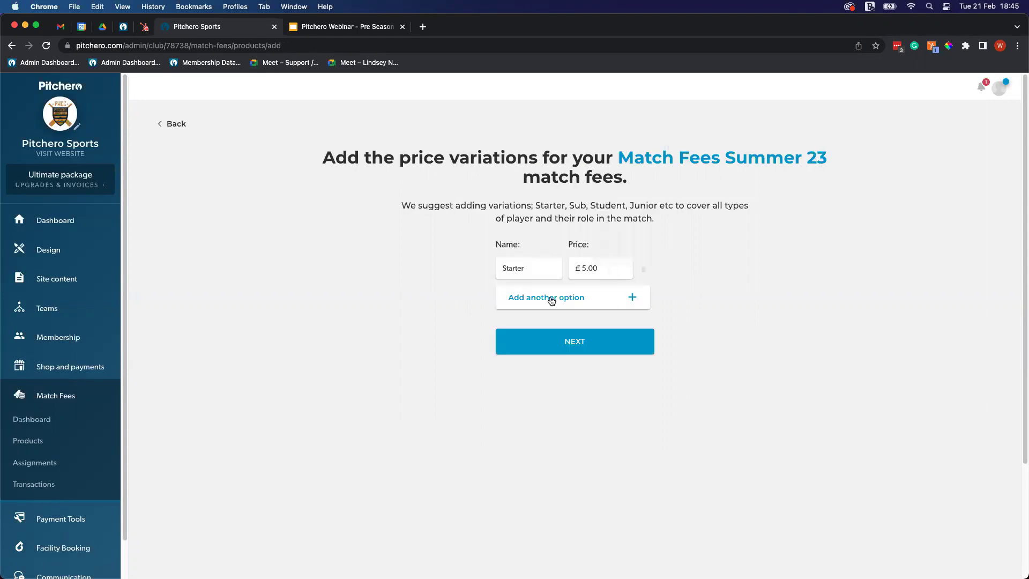
click(596, 344)
Apply the fee to Men's 2nd XI and finish setup
click(566, 226)
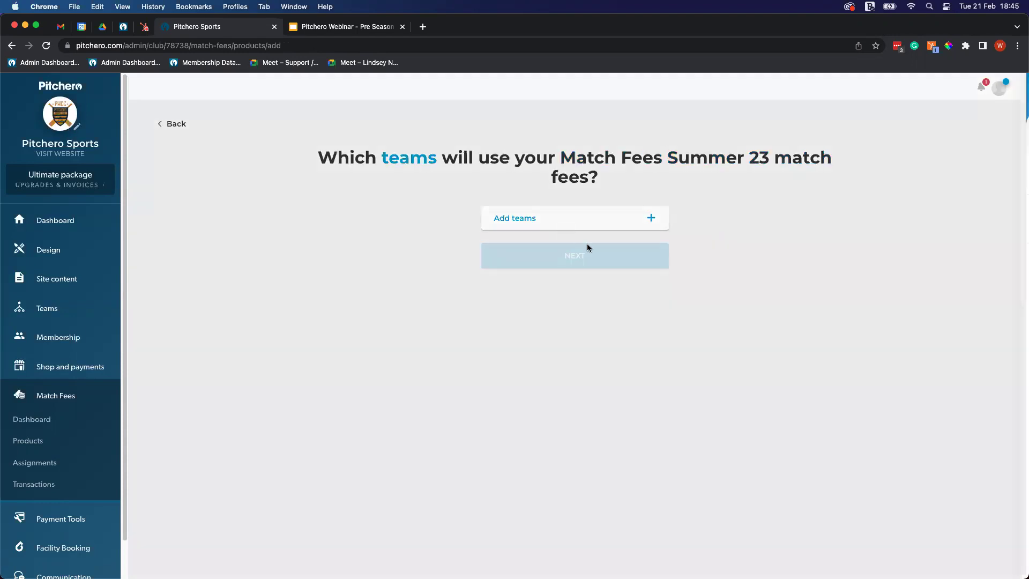
click(1011, 219)
click(944, 555)
click(590, 325)
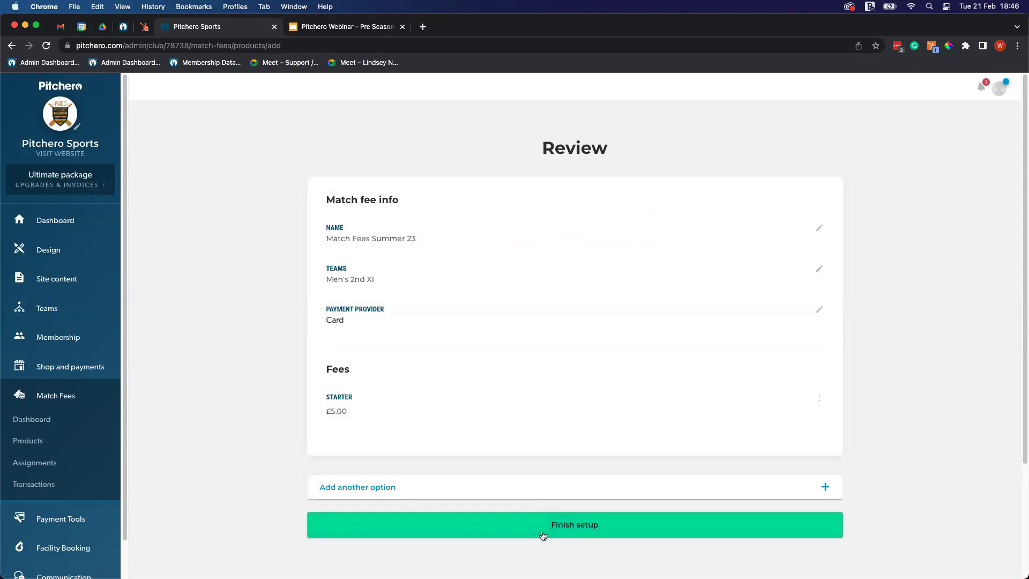
click(485, 530)
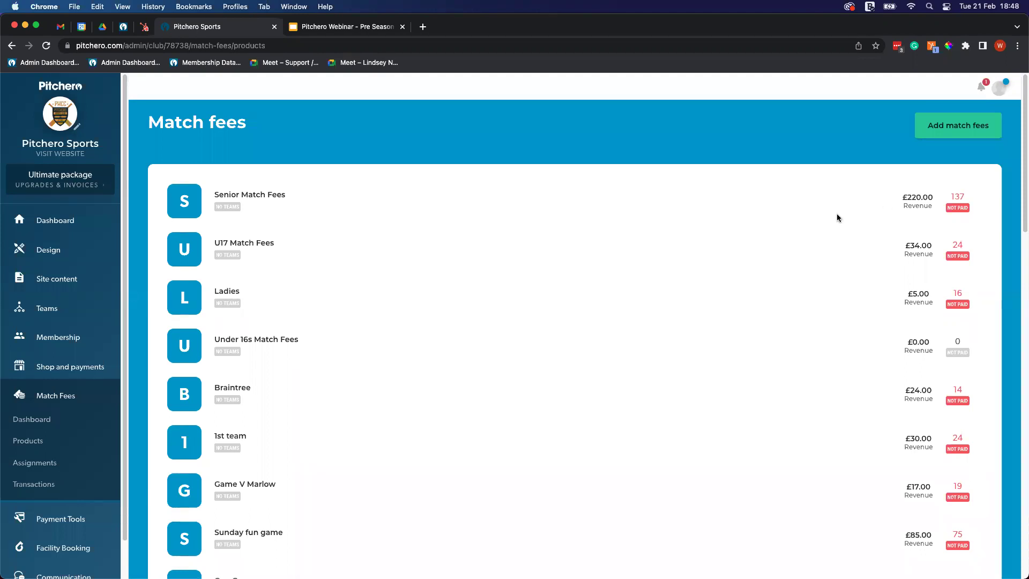
Open the Membership 23 early bird product from the shop's Products list
click(85, 370)
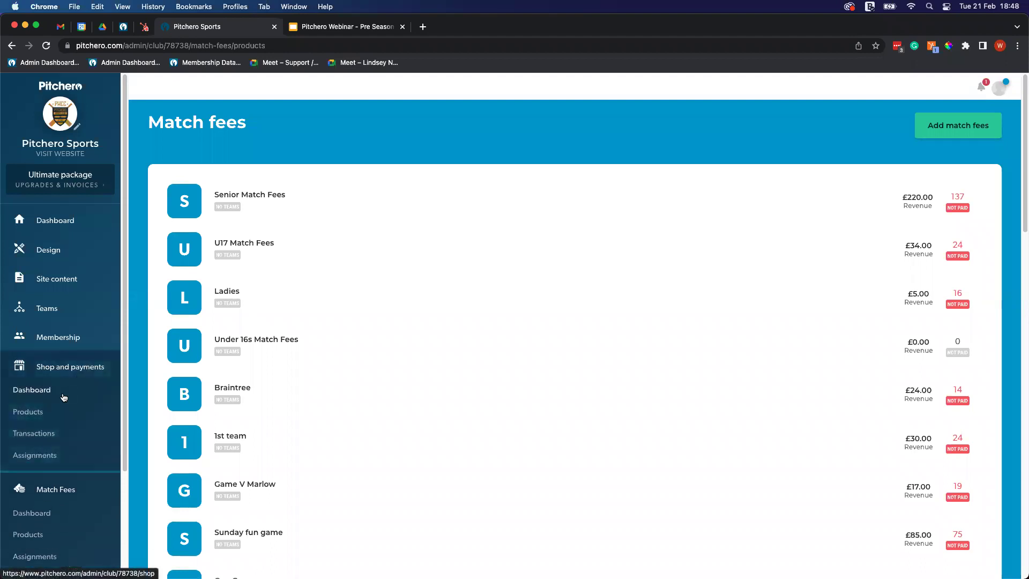
click(55, 412)
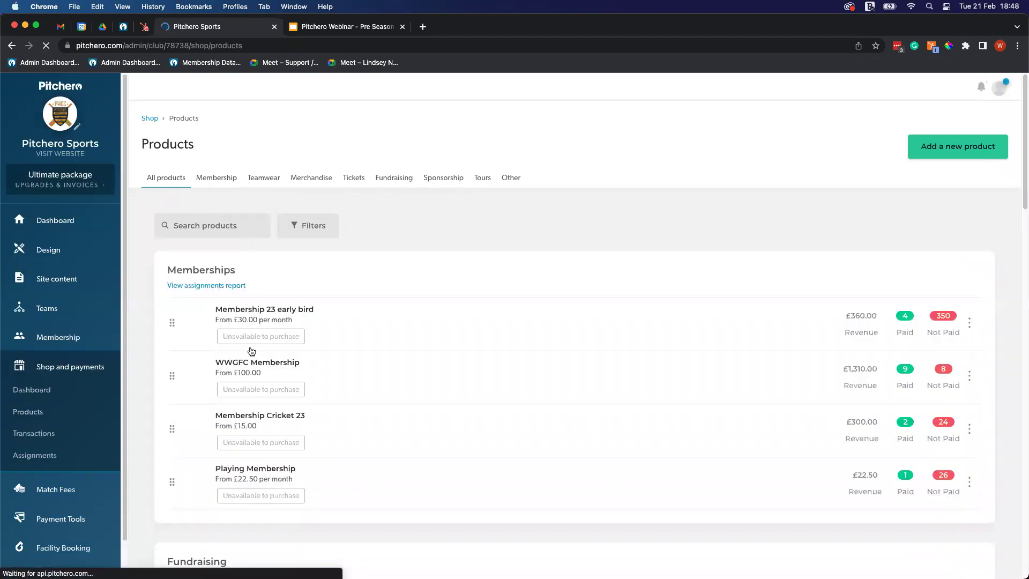
click(338, 329)
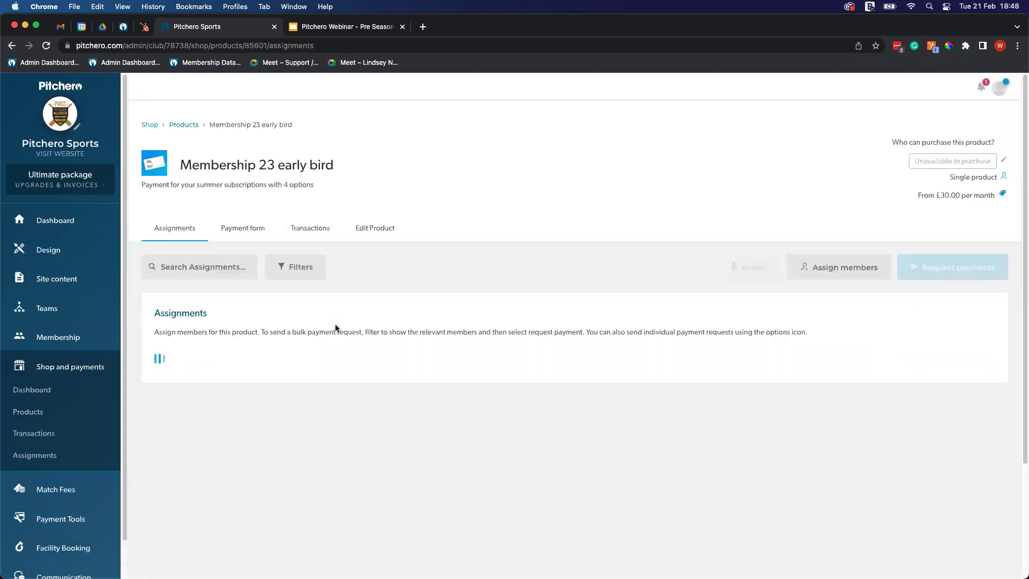
scroll(295, 423, down, 5)
scroll(296, 422, up, 5)
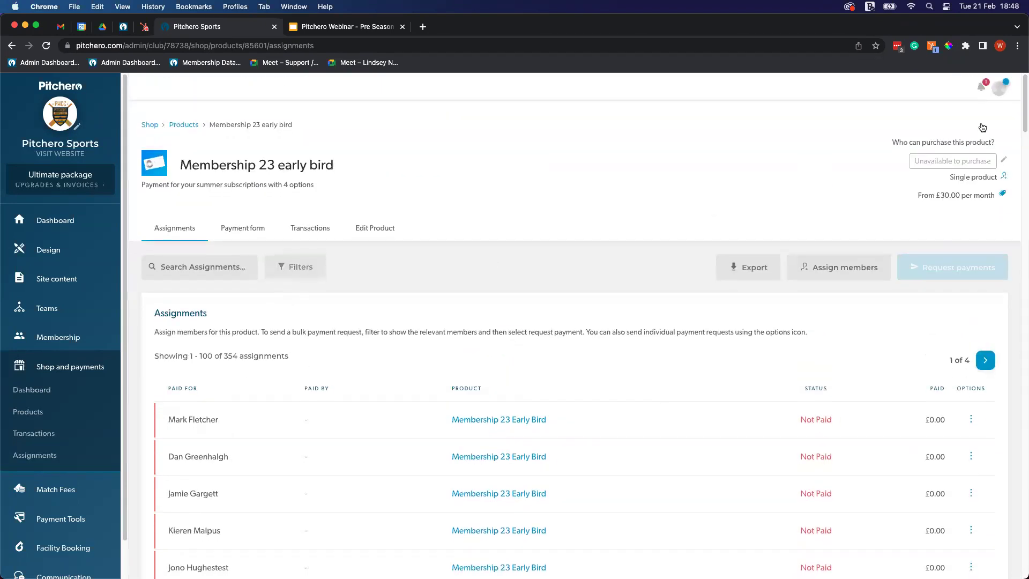
Filter the product's assignments to show only Paid ones
click(295, 267)
click(965, 148)
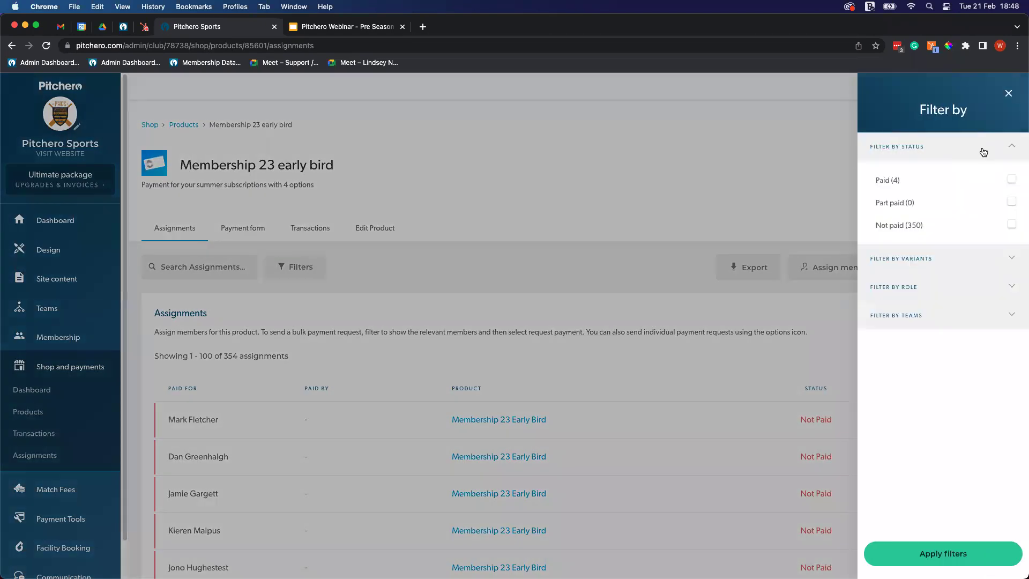
click(1012, 179)
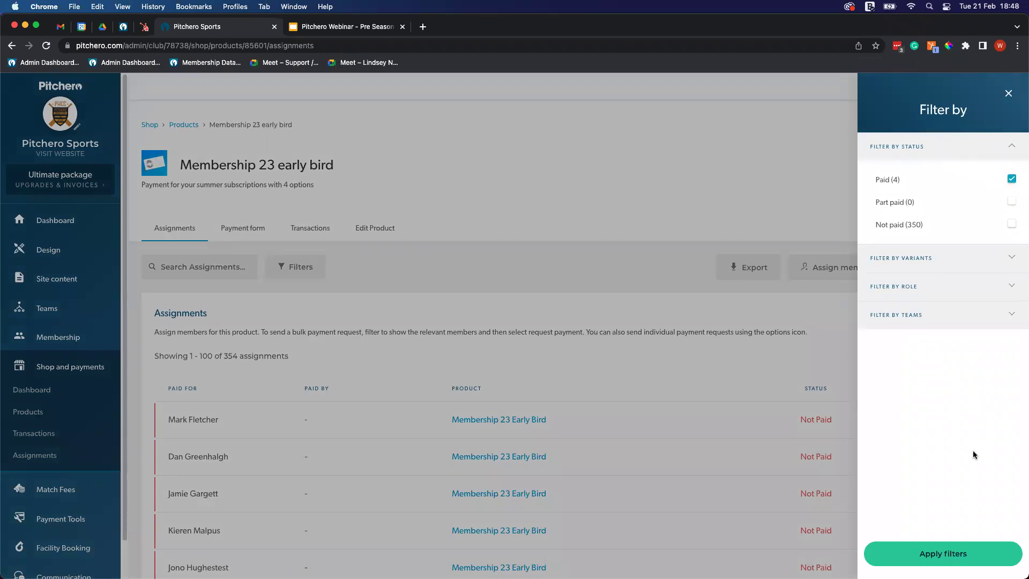
click(948, 549)
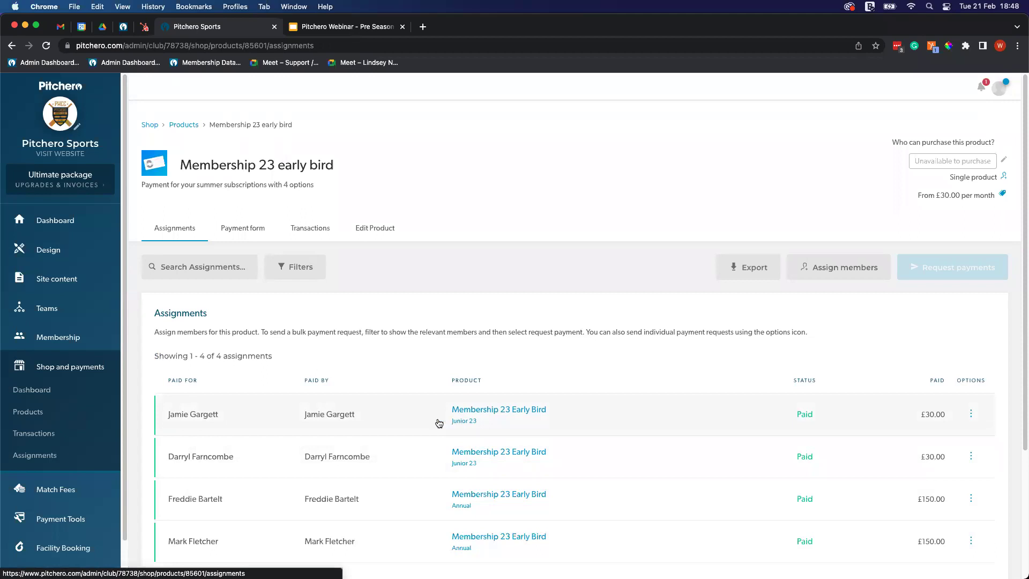
Open the first paid assignment's Tagged Members and remove the tagged member
click(421, 423)
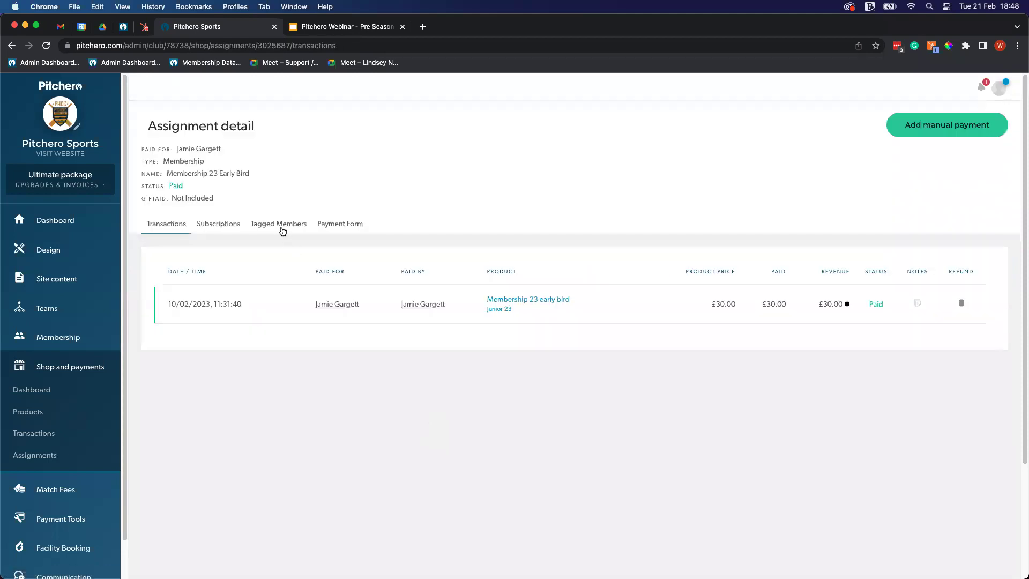
click(281, 225)
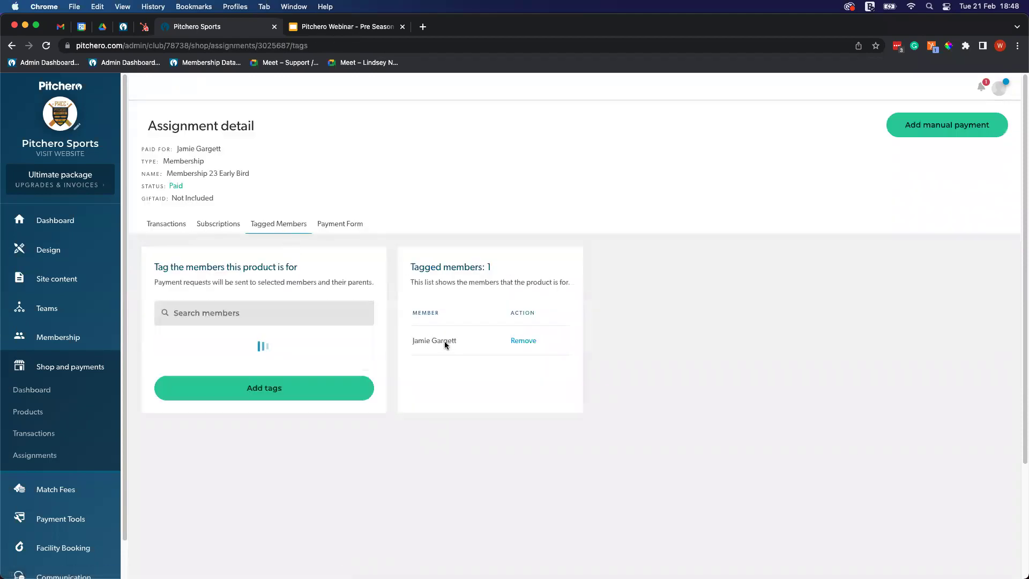
click(513, 342)
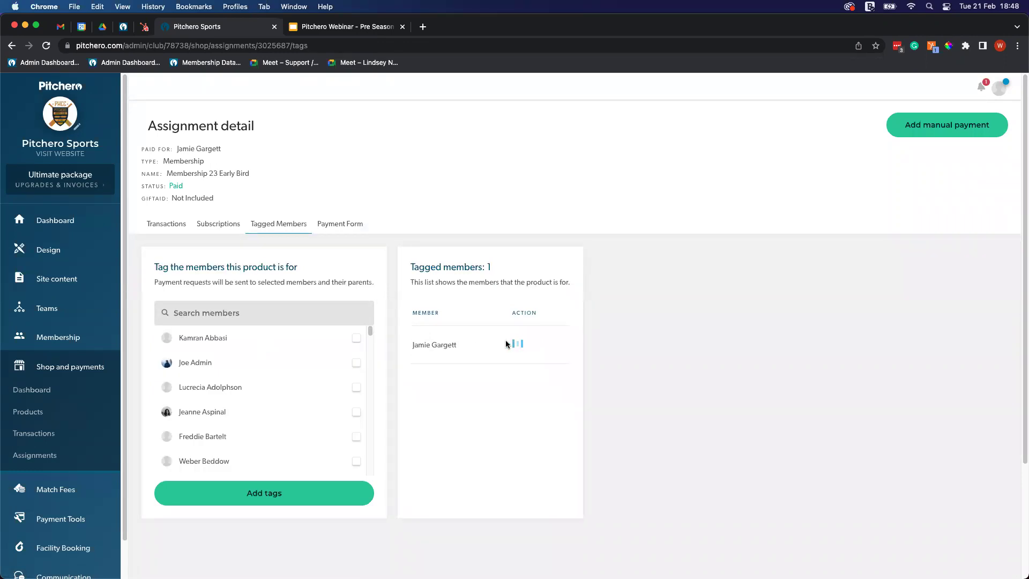
scroll(333, 356, down, 2)
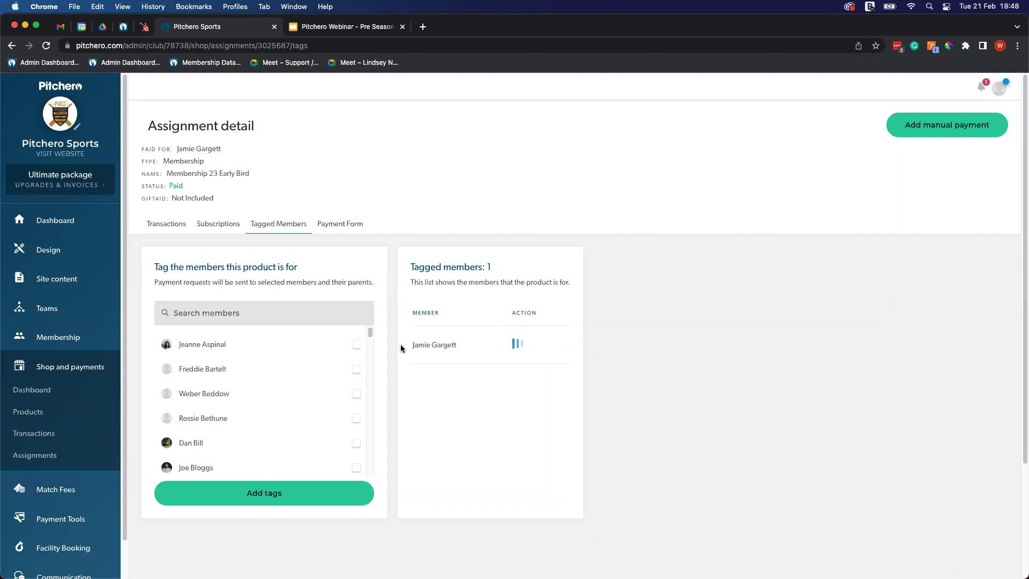
scroll(346, 377, down, 2)
scroll(345, 382, down, 1)
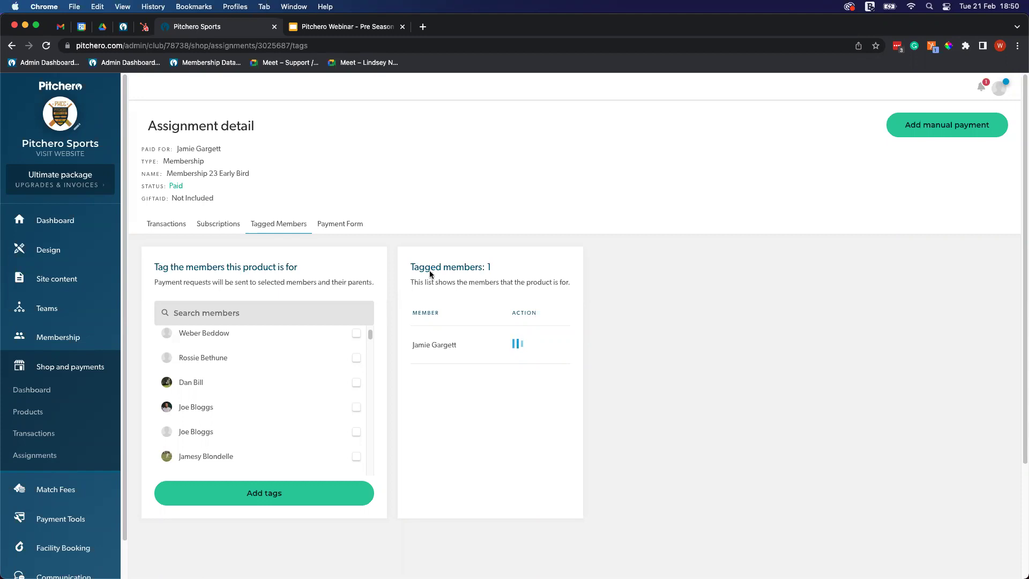
Go to the Payment providers page under Payment tools
click(71, 519)
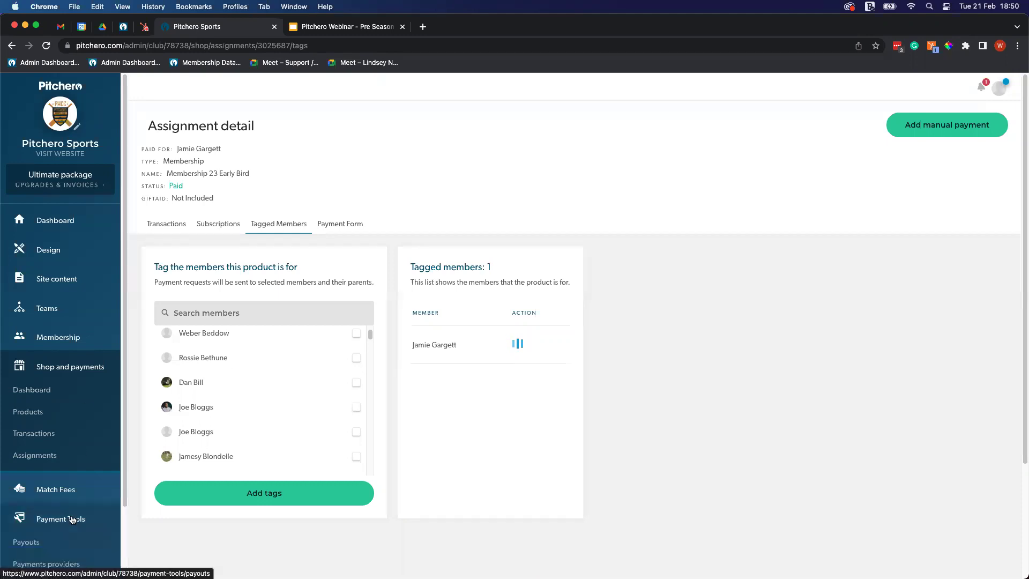
scroll(71, 515, down, 2)
click(73, 493)
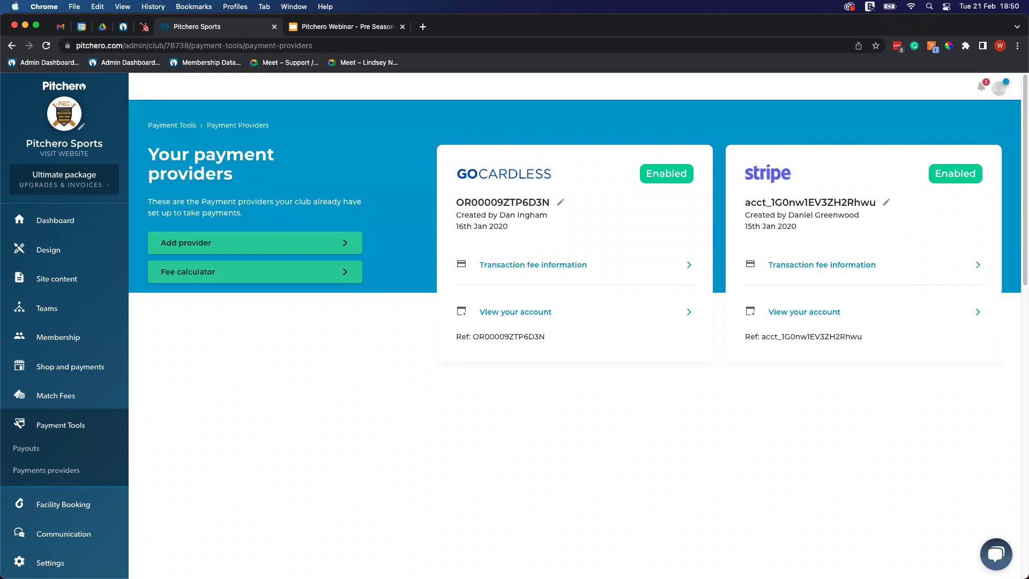
Return to the shop Products list and bring up actions for Membership 23 early bird
click(99, 376)
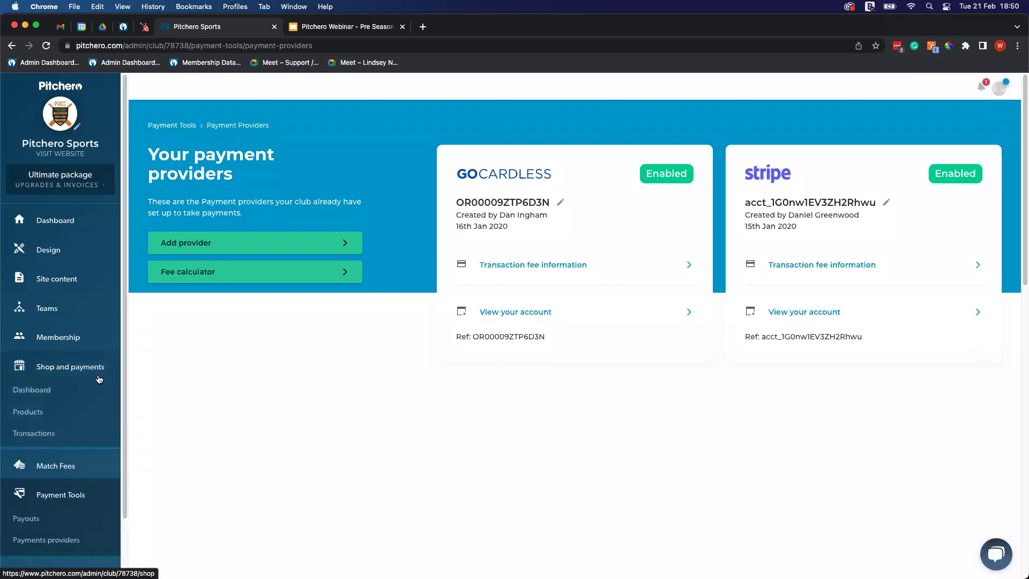
click(67, 417)
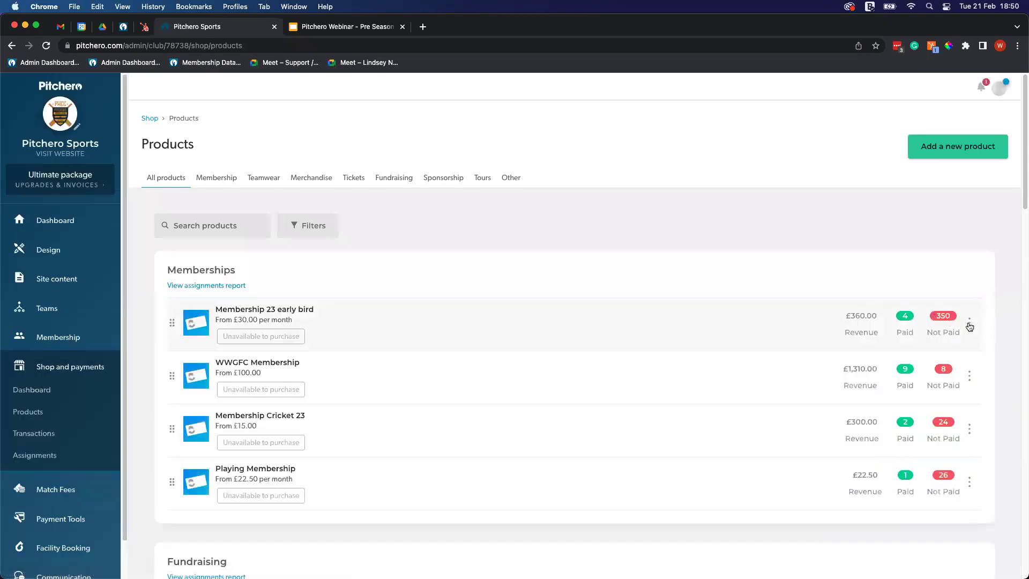
click(970, 324)
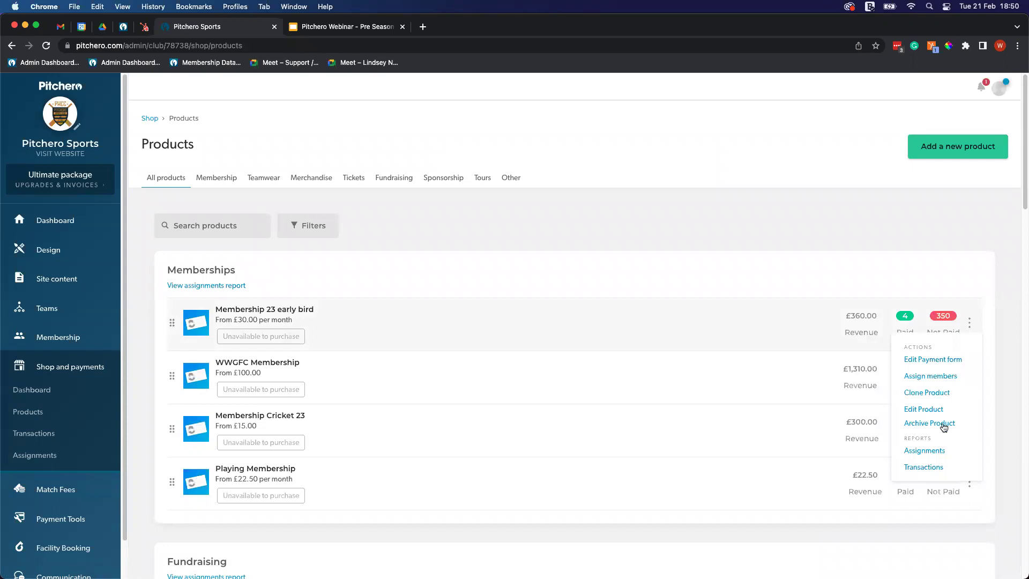
Dismiss the actions list and reopen the Membership 23 early bird product
click(839, 278)
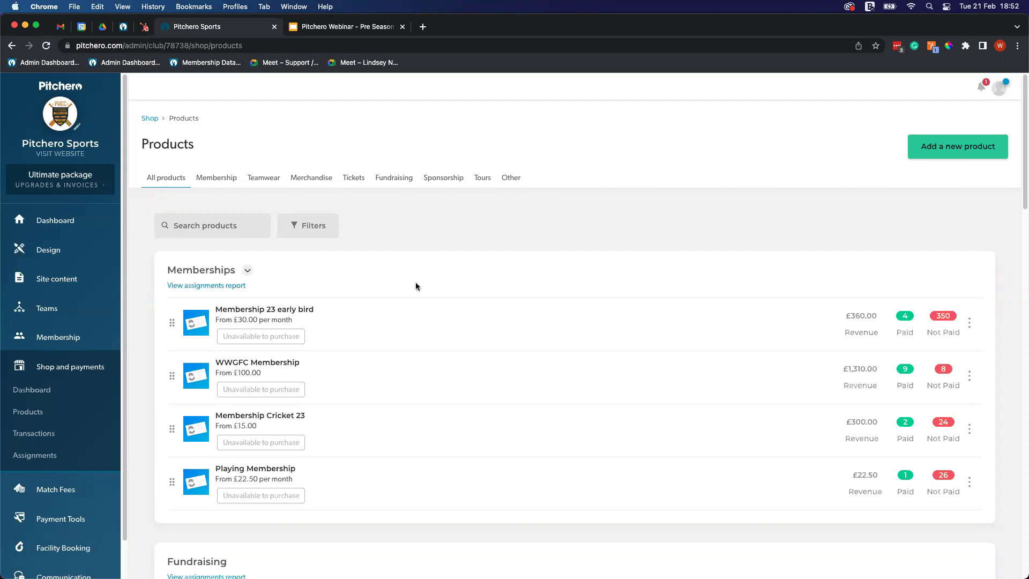
click(347, 327)
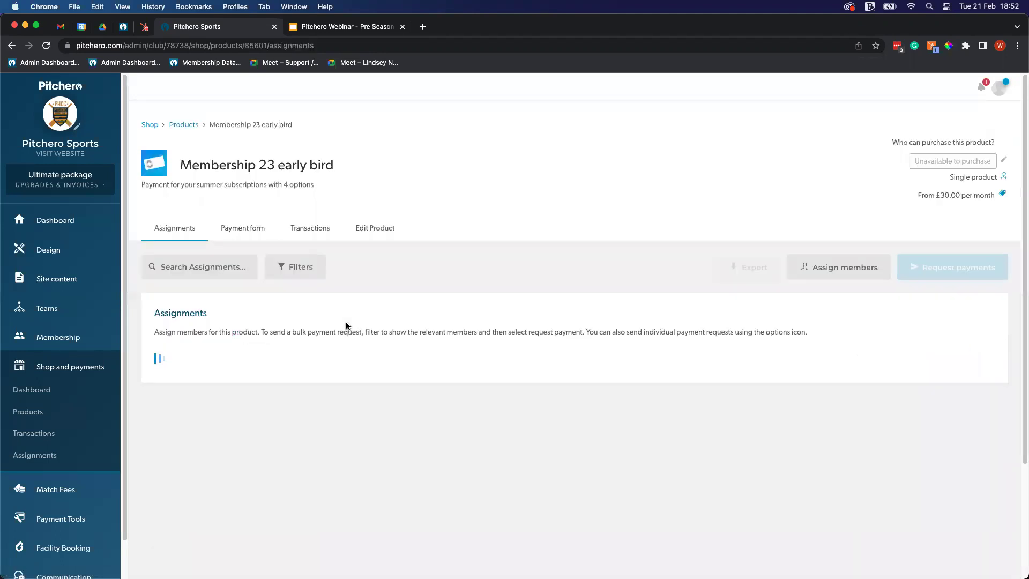
Review the product's payment options and open an unpaid member's assignment
click(373, 229)
scroll(674, 446, down, 1)
scroll(731, 485, up, 2)
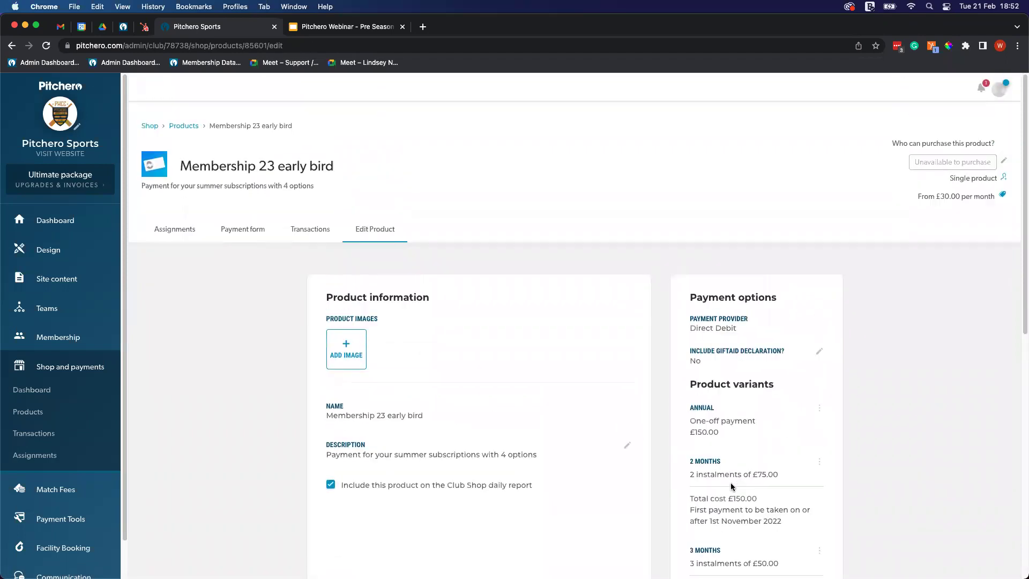
click(194, 230)
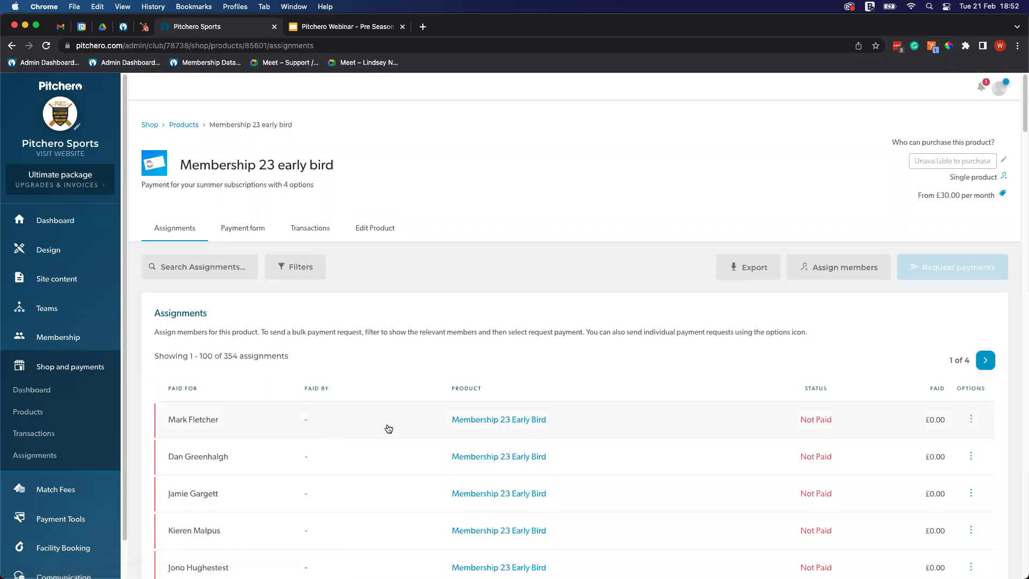
click(382, 428)
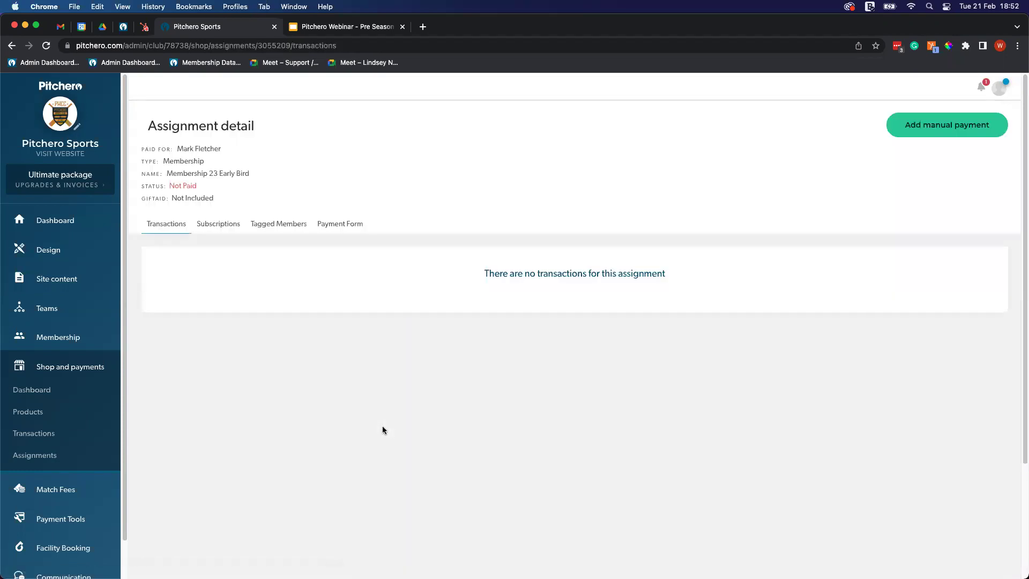
Record a £75.00 manual payment for the 2 Months variation, marking it Paid
click(914, 122)
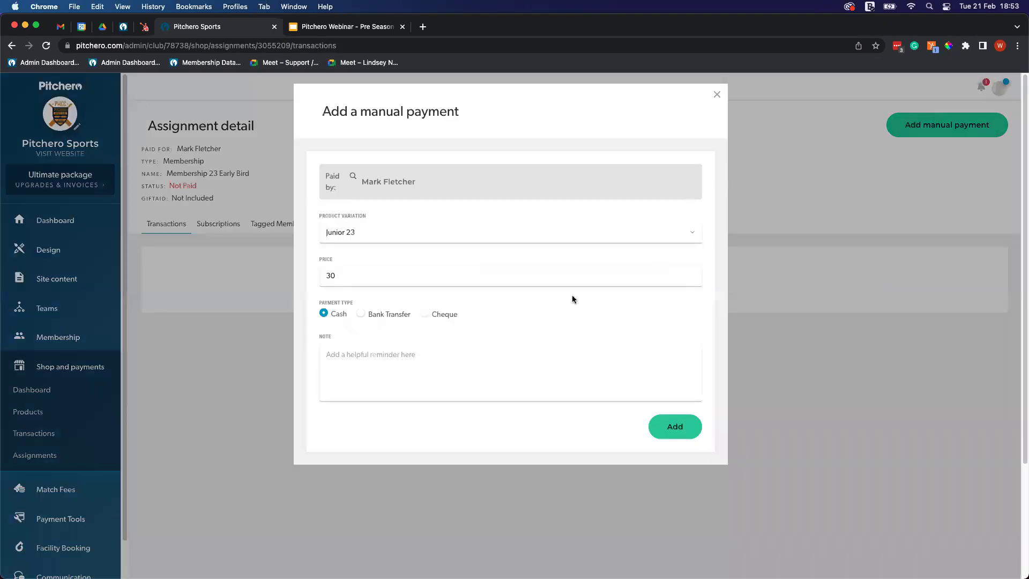
click(497, 236)
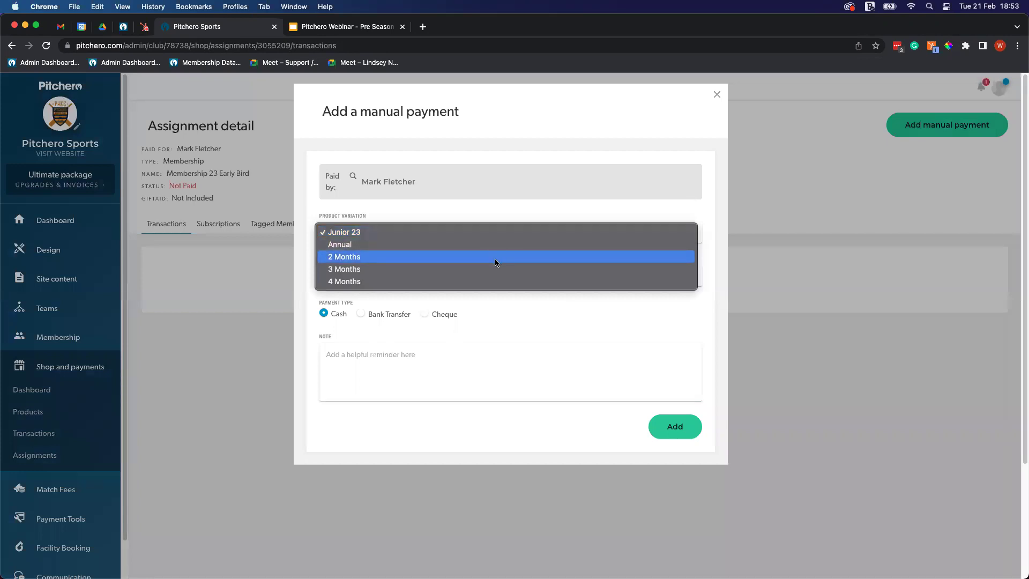
click(498, 257)
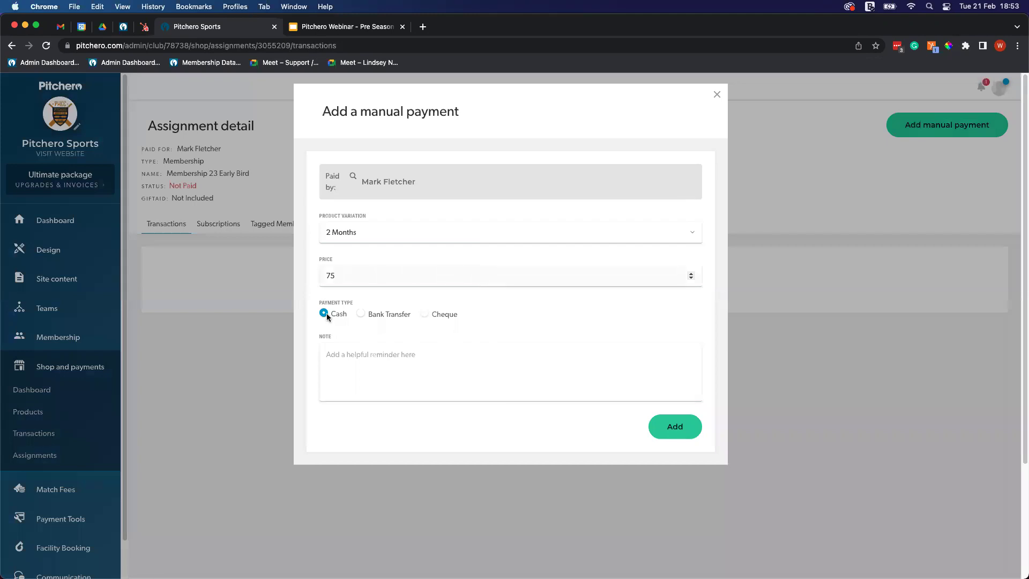
click(377, 367)
click(675, 422)
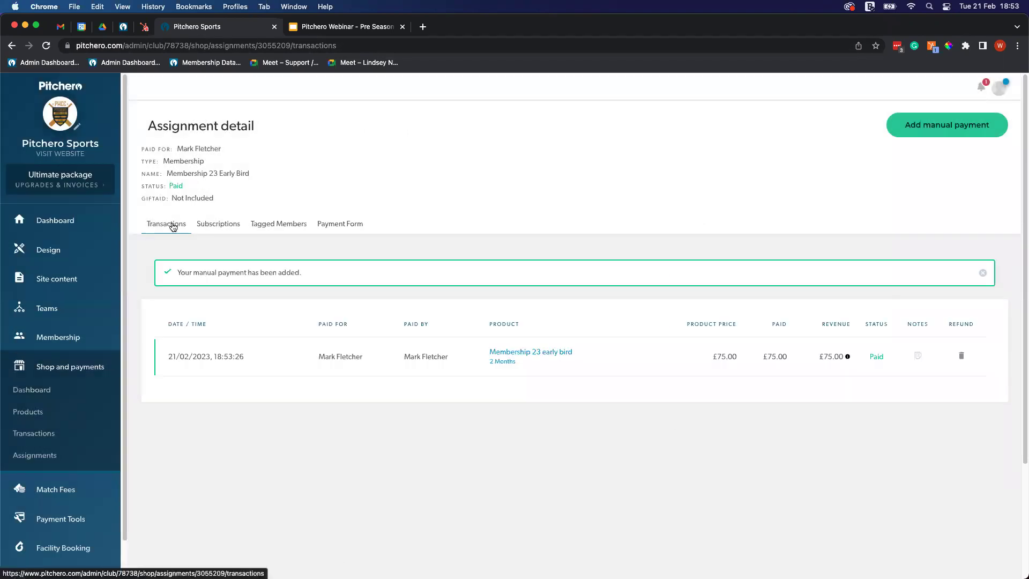
Go back to the early bird assignments list and expand the Teams menu
click(11, 46)
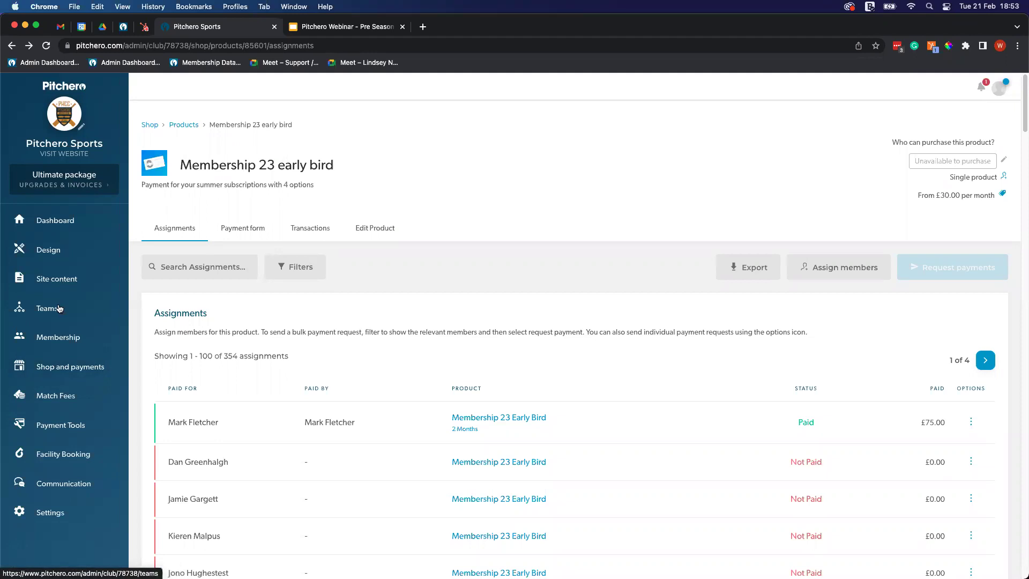
click(59, 308)
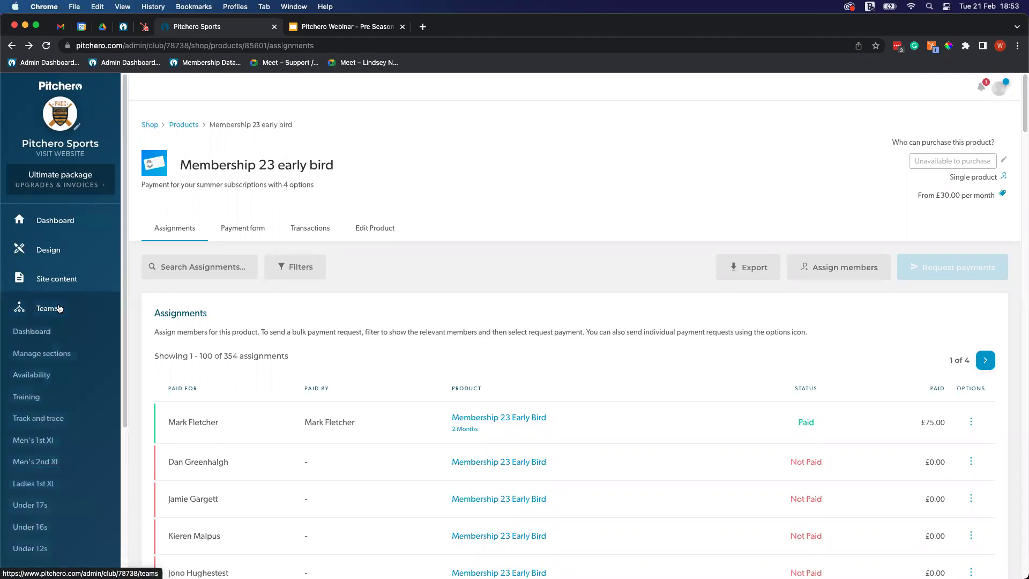
In the Men's 1st XI homepage editor, change the head coach's name to 'Steve'
click(48, 442)
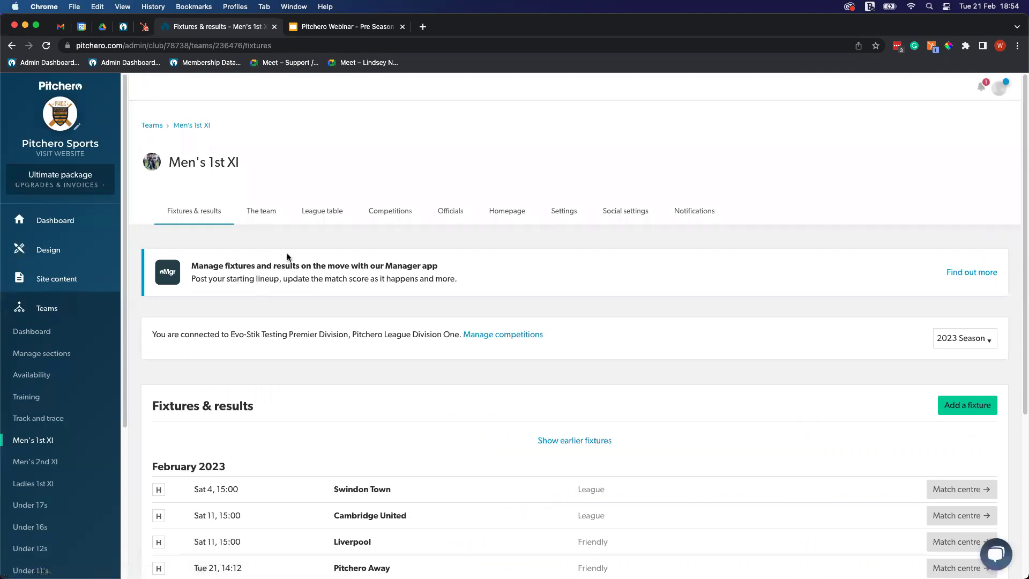
click(498, 215)
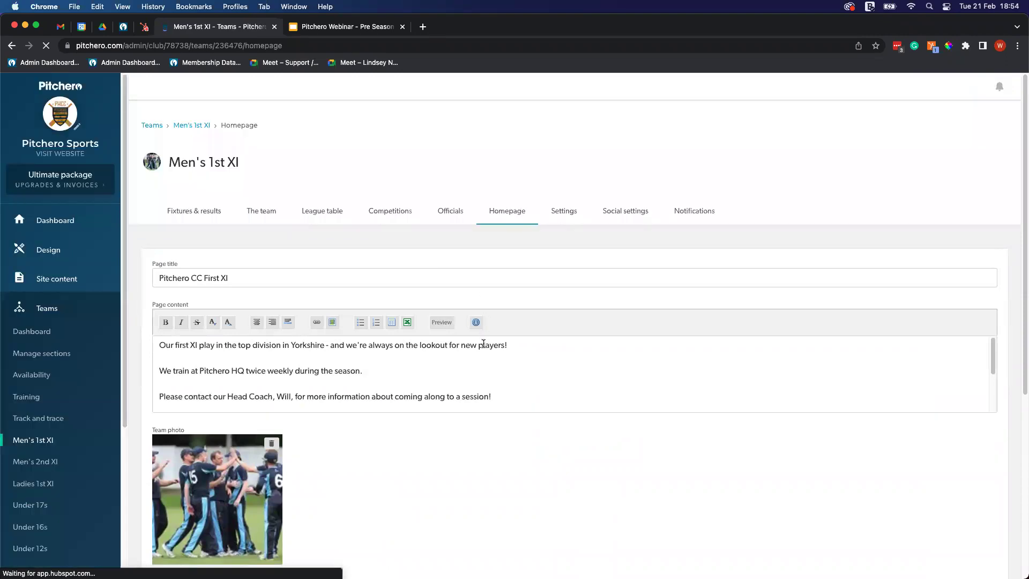
scroll(426, 356, down, 1)
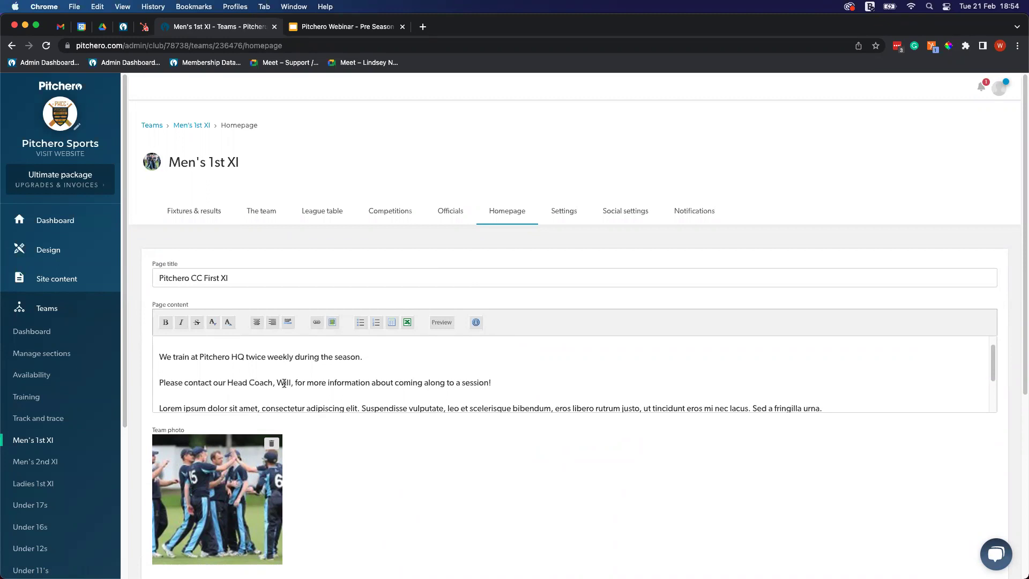
triple_click(284, 383)
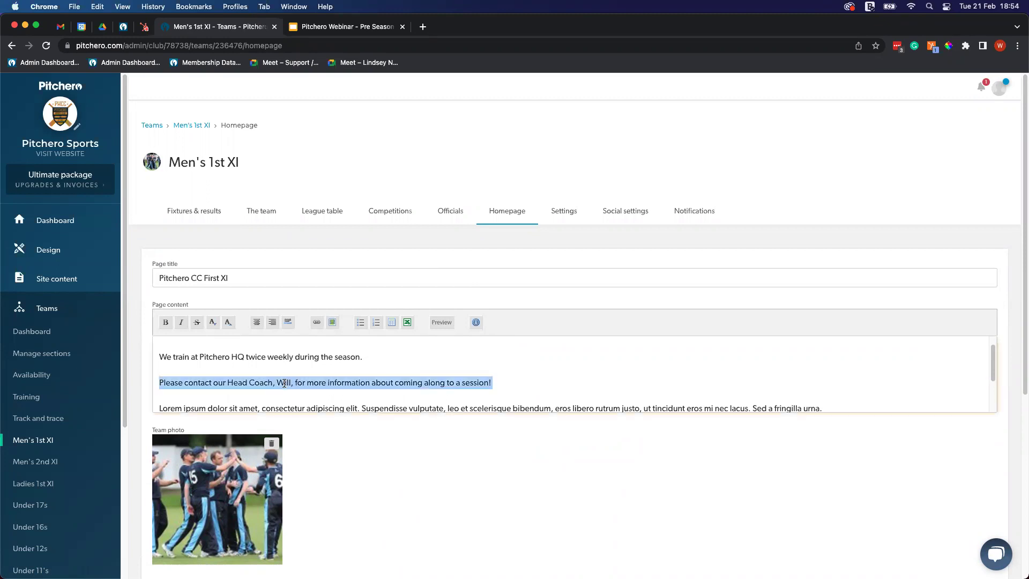
click(284, 383)
triple_click(284, 382)
click(284, 384)
double_click(284, 384)
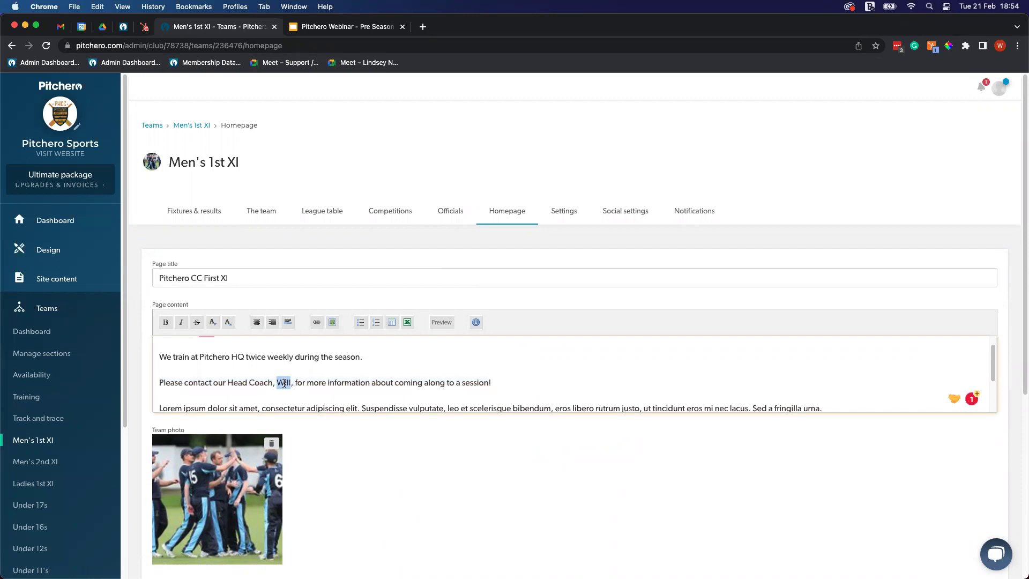
text(Steve)
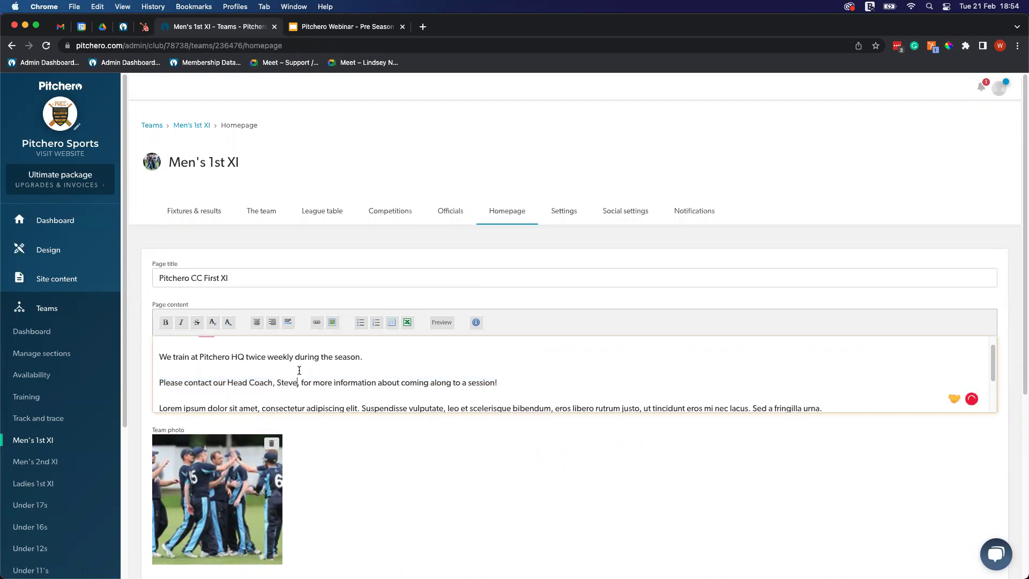
Save the Men's 1st XI team homepage changes
scroll(330, 365, down, 3)
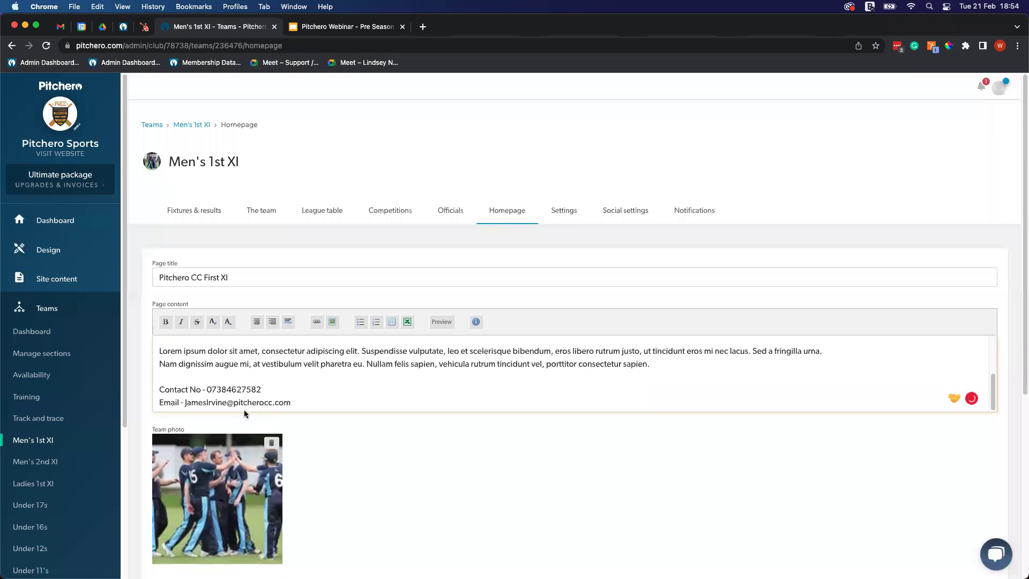
drag(190, 401, 184, 401)
click(186, 401)
scroll(332, 411, down, 1)
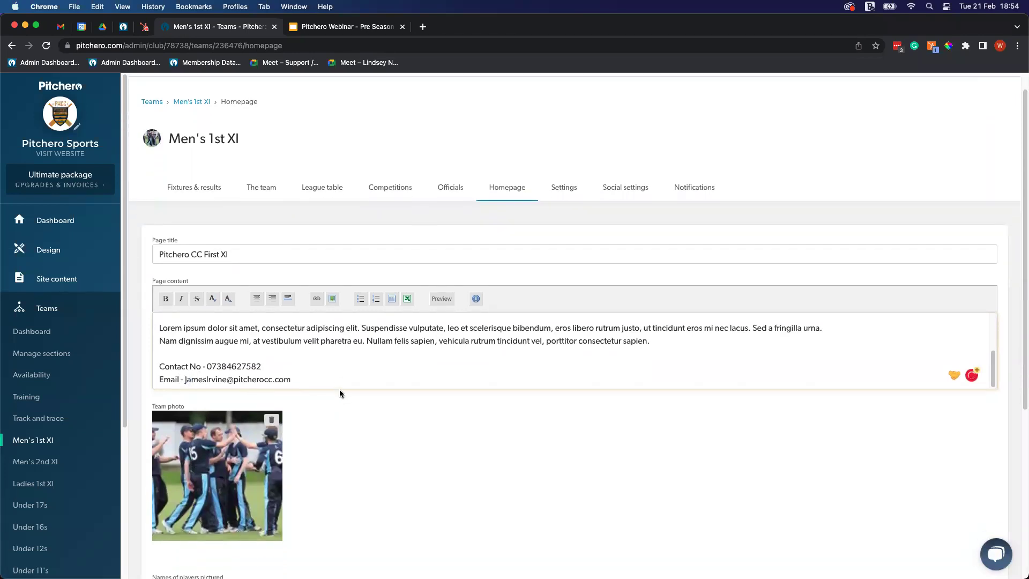
scroll(625, 460, down, 5)
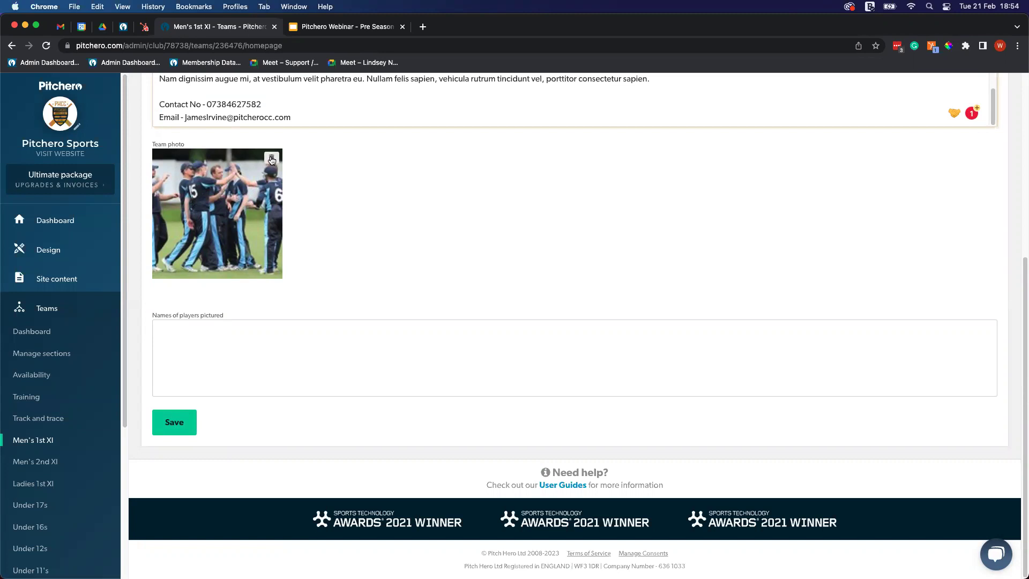
click(292, 349)
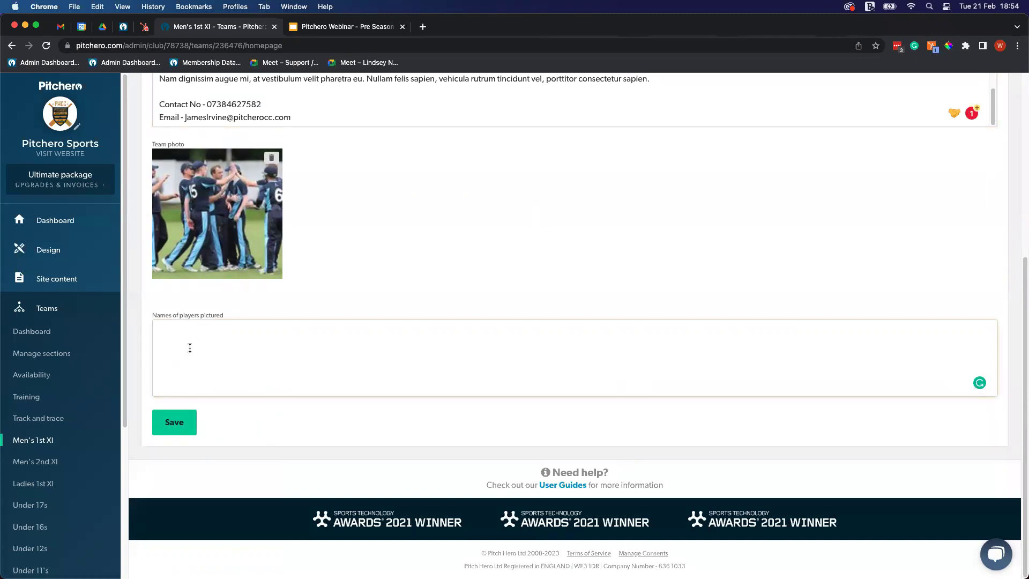
click(183, 427)
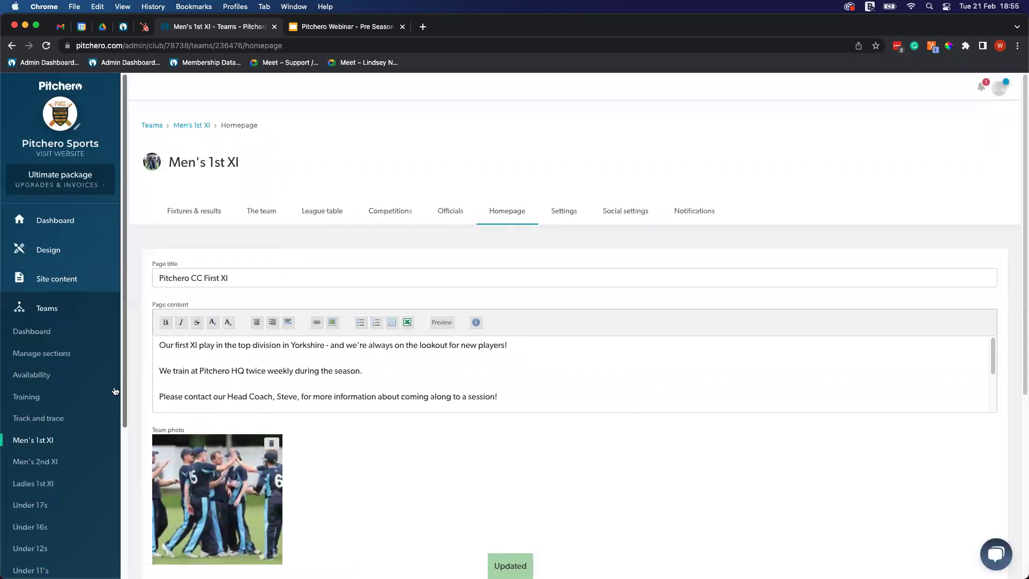
click(66, 309)
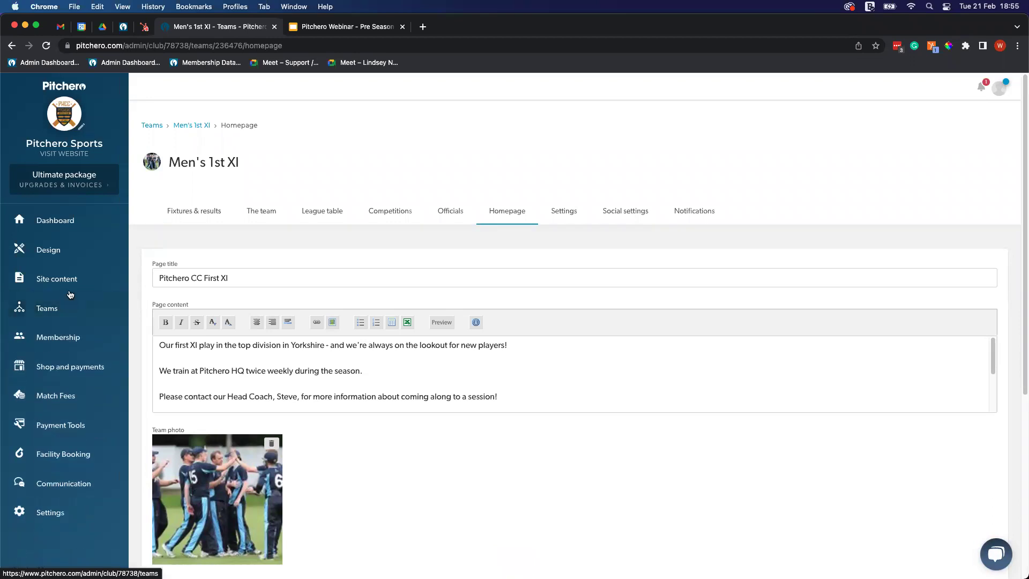
Open the Sponsors list under Site content and edit the Adidas sponsor
click(70, 284)
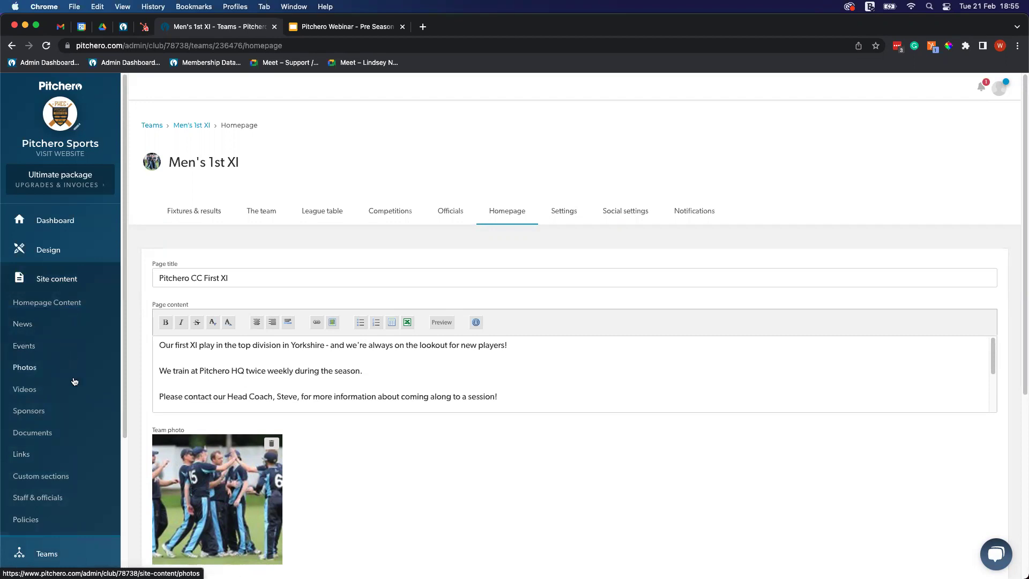
click(62, 411)
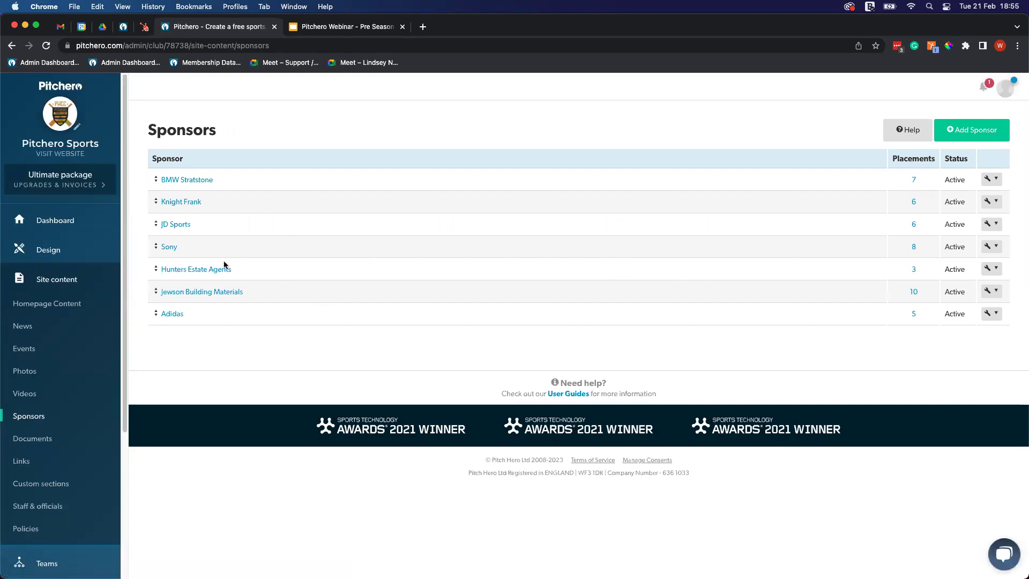
click(992, 314)
click(992, 315)
click(993, 315)
double_click(996, 316)
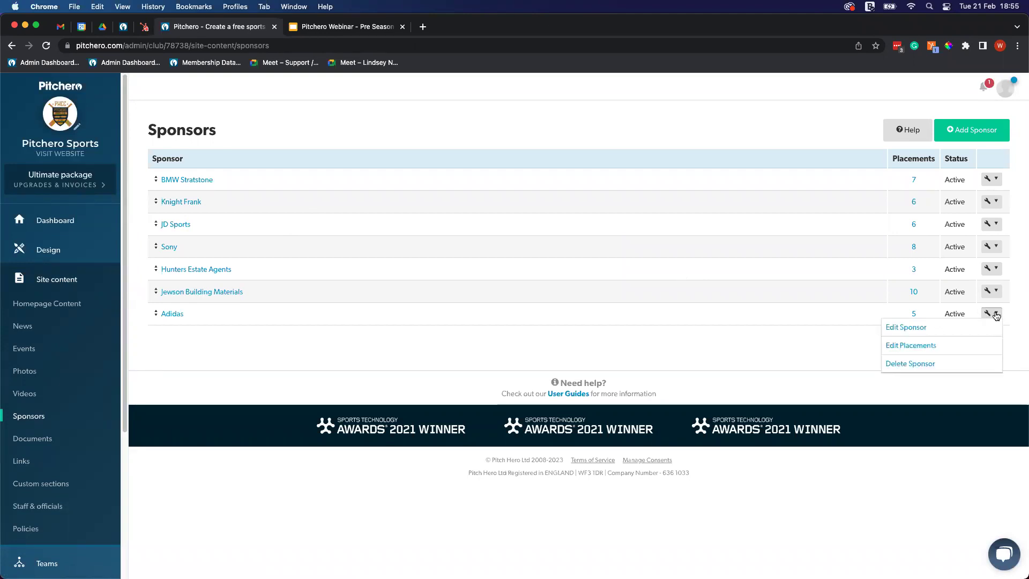
click(912, 329)
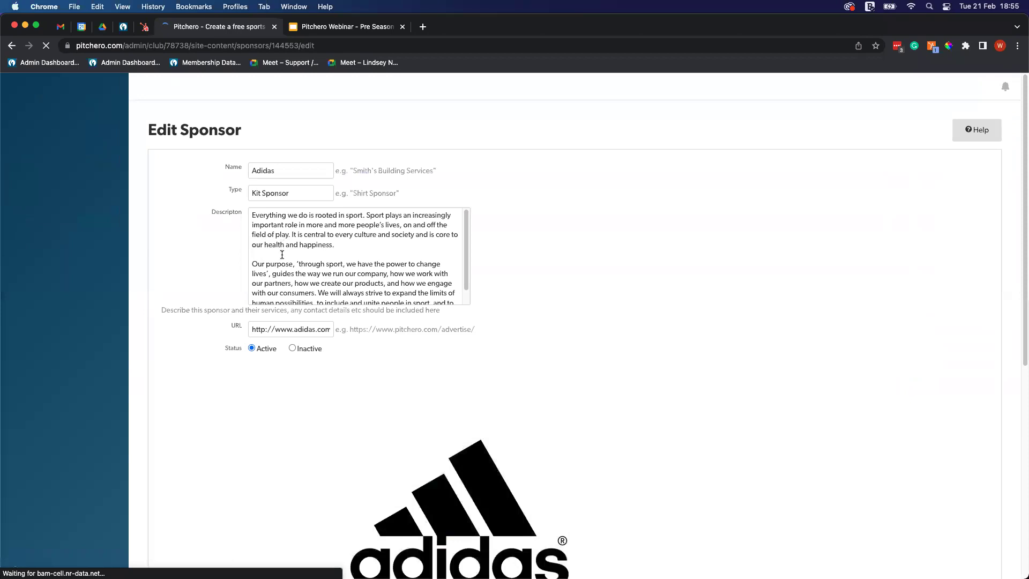
scroll(322, 256, down, 2)
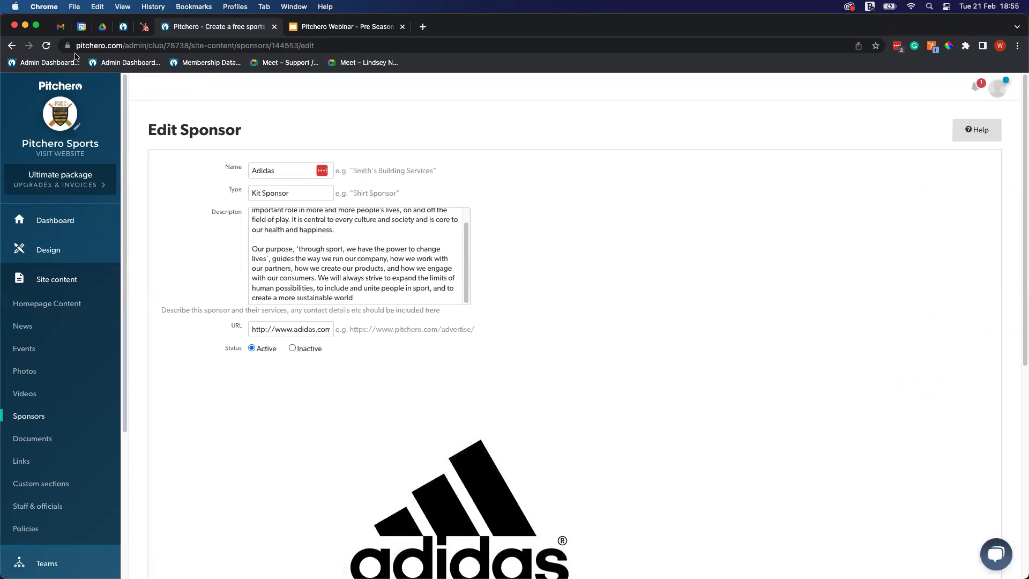
click(8, 46)
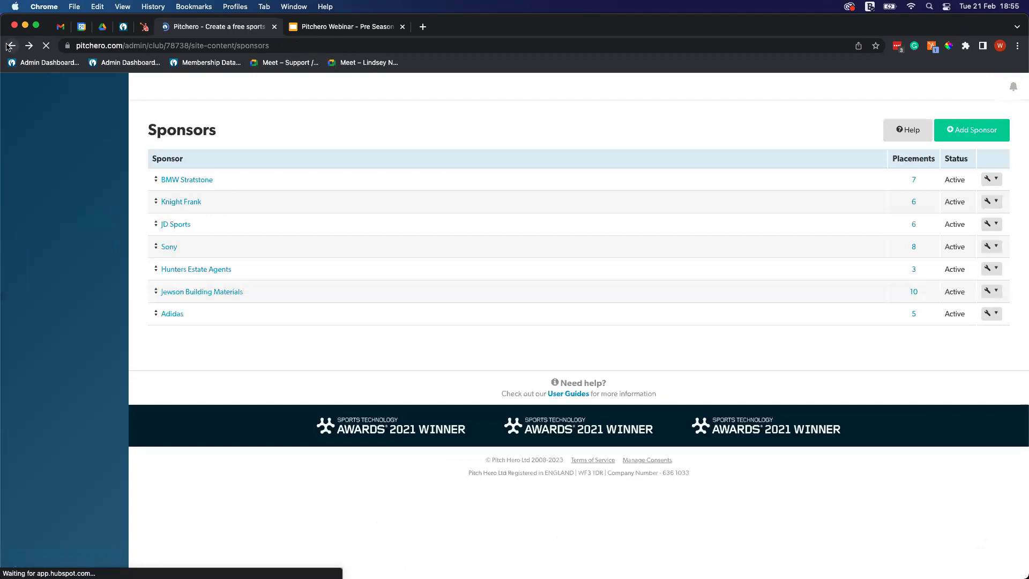
click(989, 315)
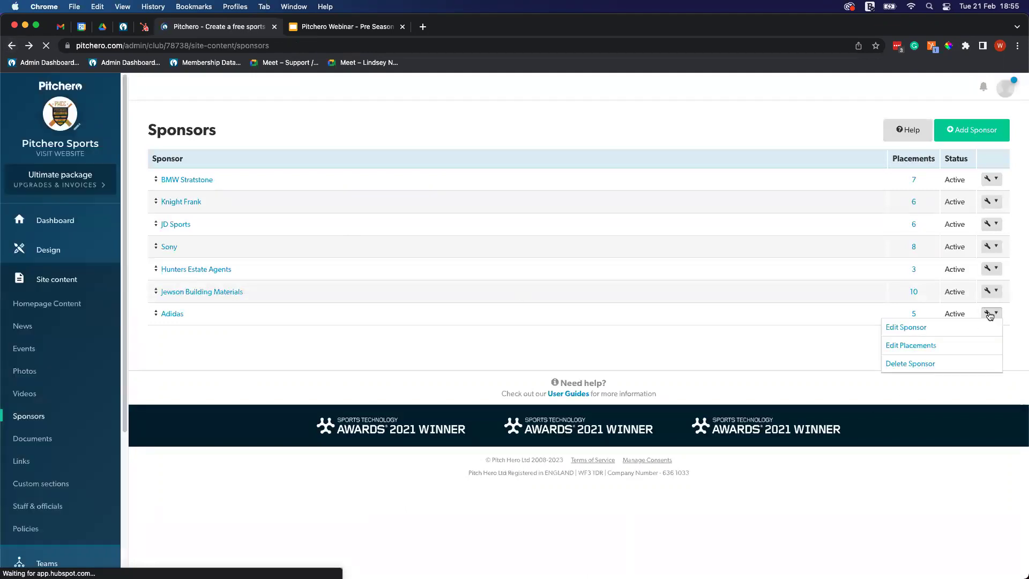
click(927, 347)
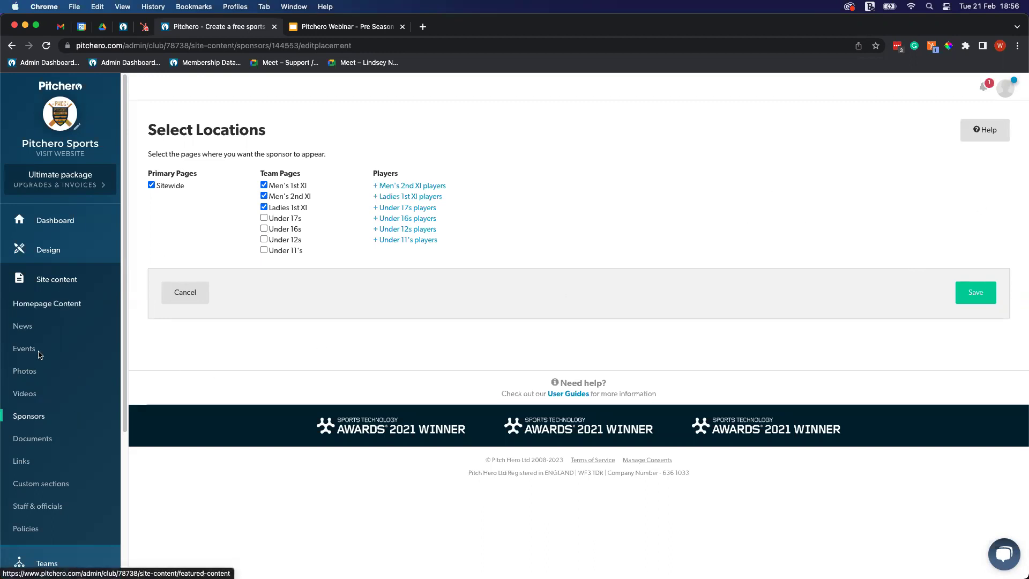
click(42, 420)
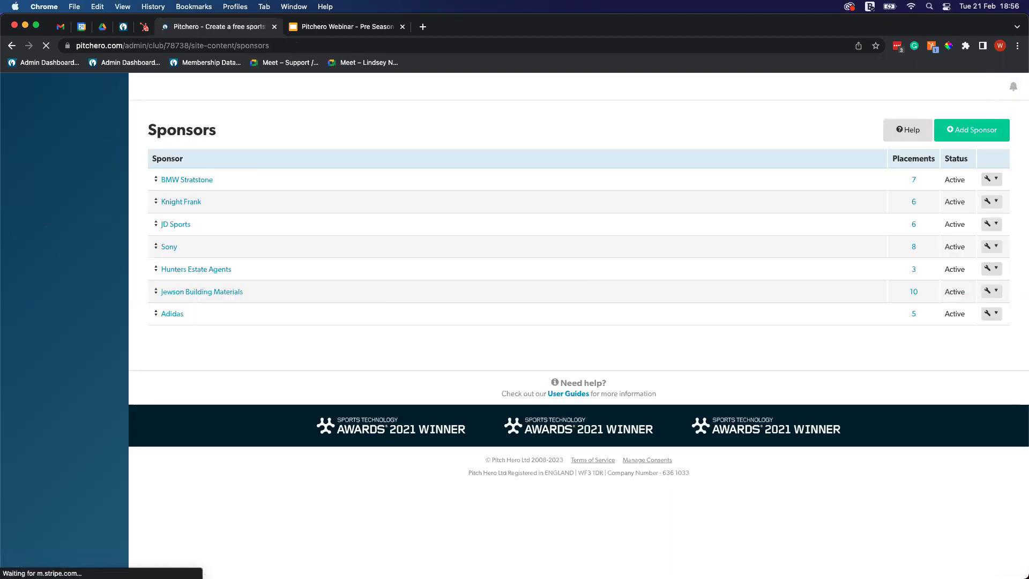
Start a new sponsor, filling the website field with a previously used address
click(969, 134)
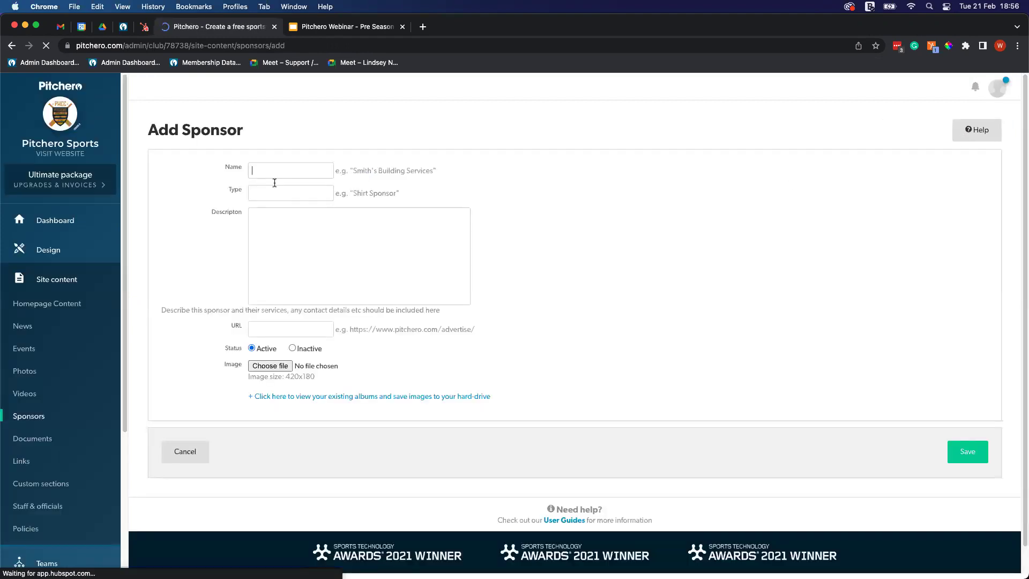
click(274, 194)
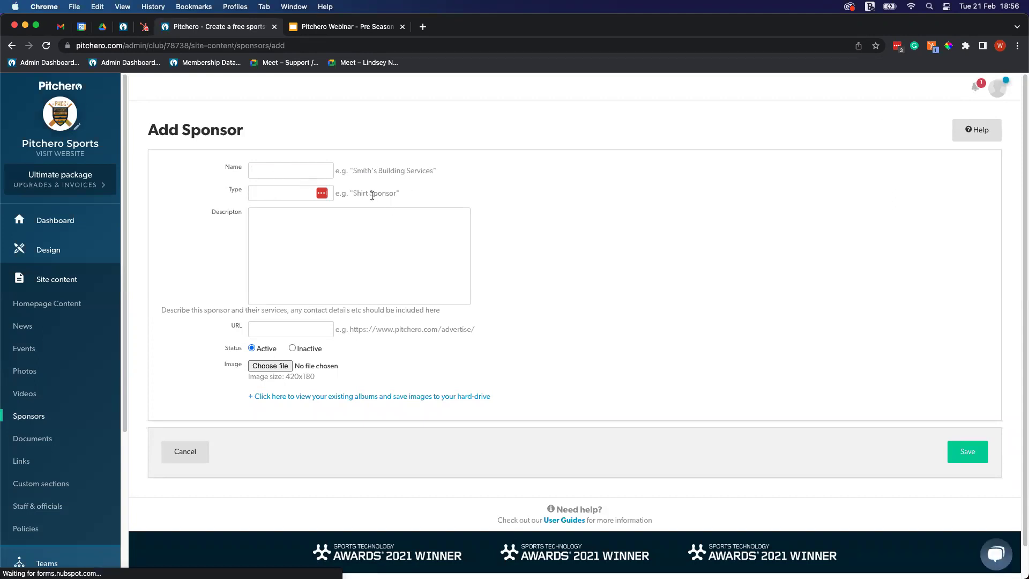
click(304, 213)
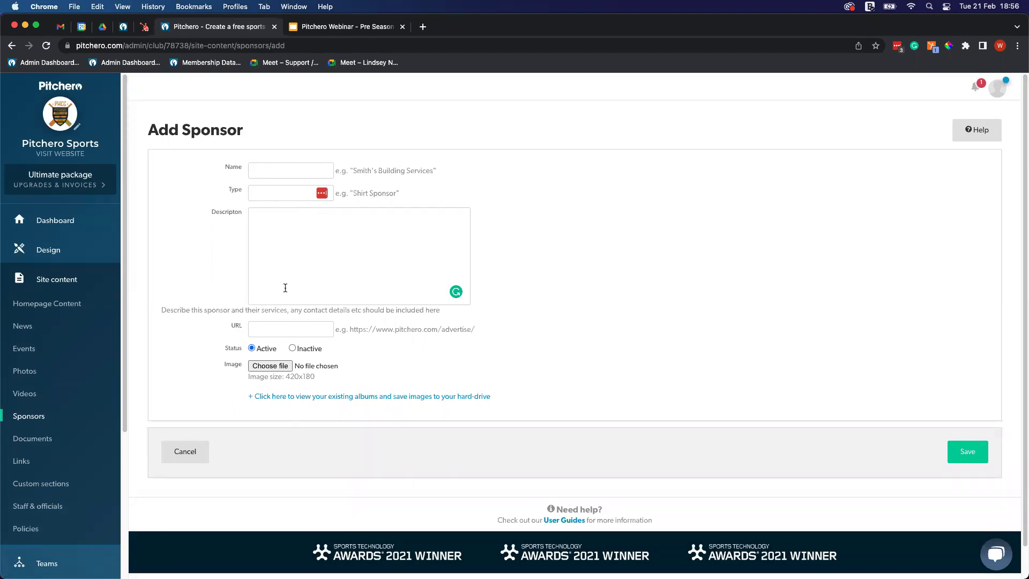
click(283, 328)
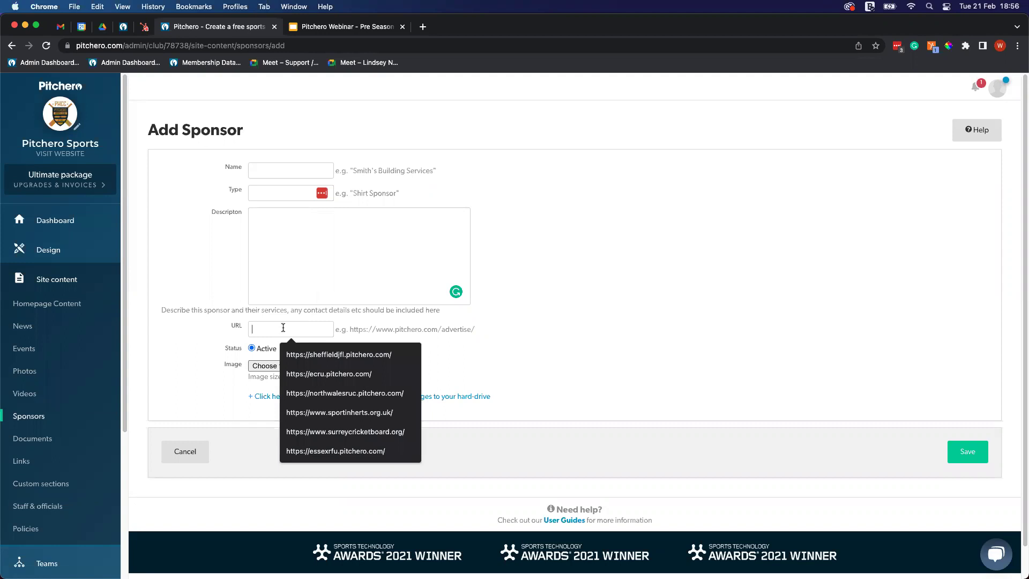
click(319, 360)
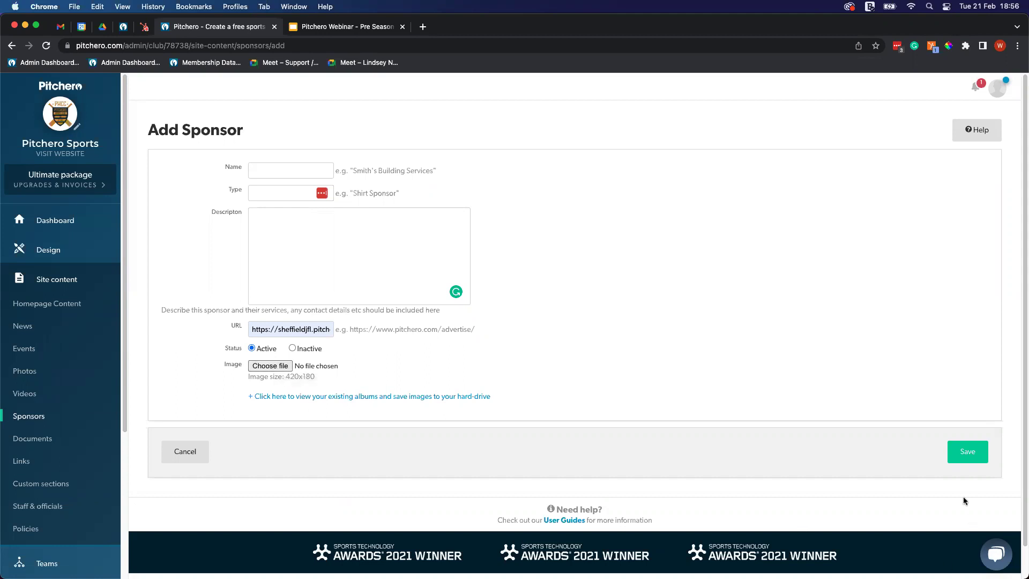
Collapse Site content and expand the Settings menu to show its pages
click(62, 286)
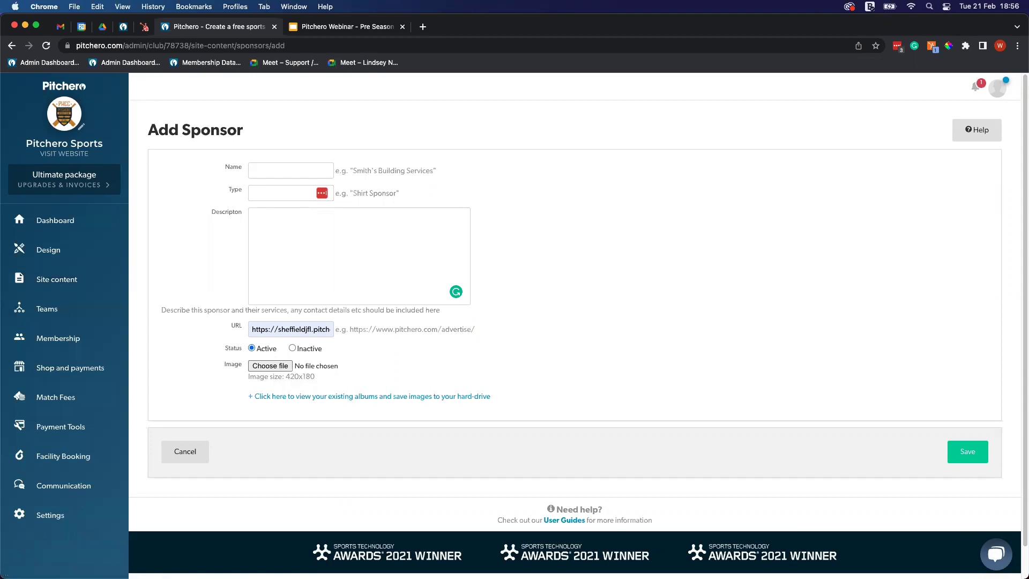
click(45, 516)
scroll(45, 504, down, 5)
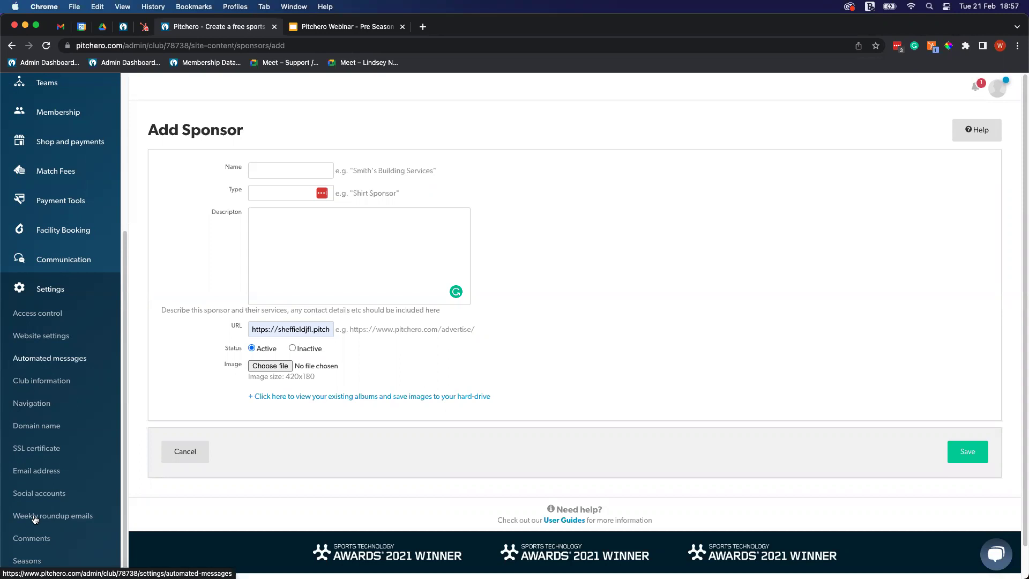
Open Seasons settings, check a new season's date pickers, and close without adding it
click(38, 560)
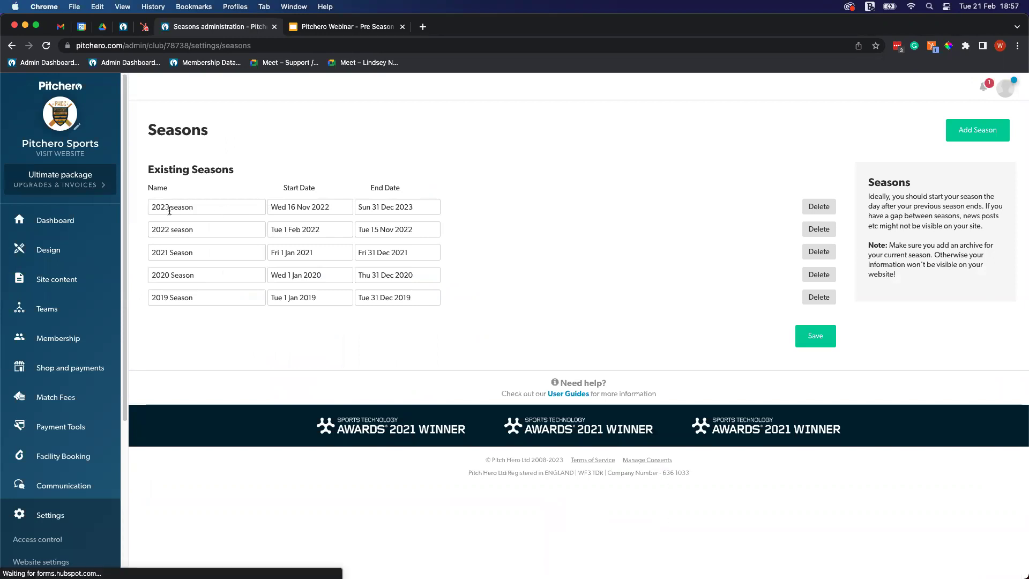
click(988, 136)
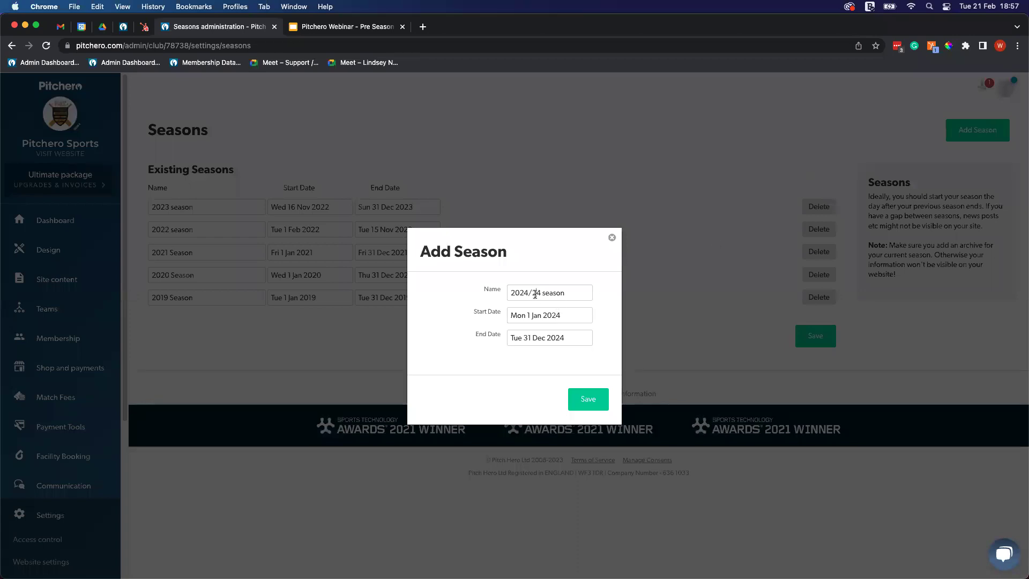
click(538, 317)
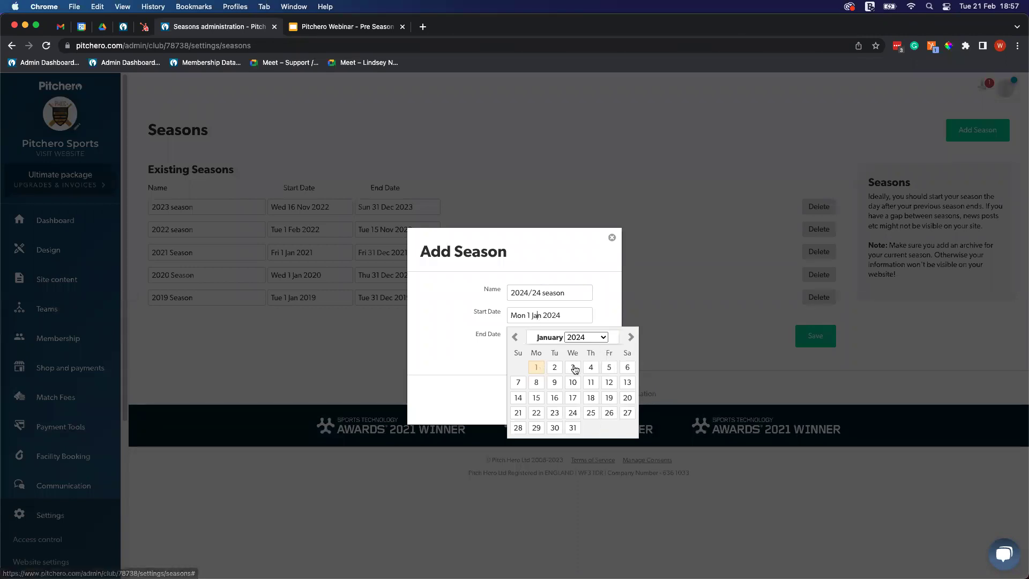
click(594, 303)
click(572, 340)
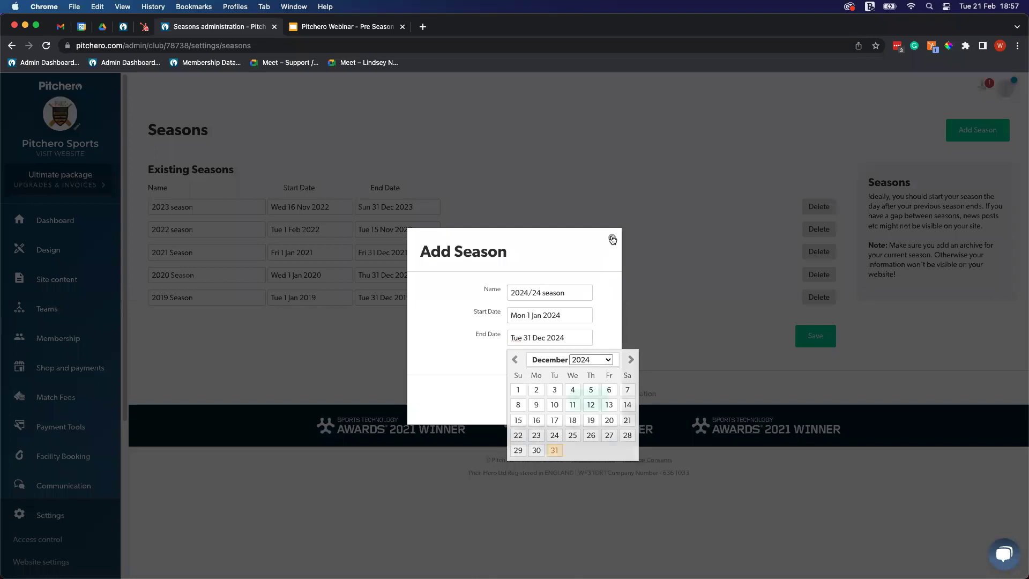
click(612, 239)
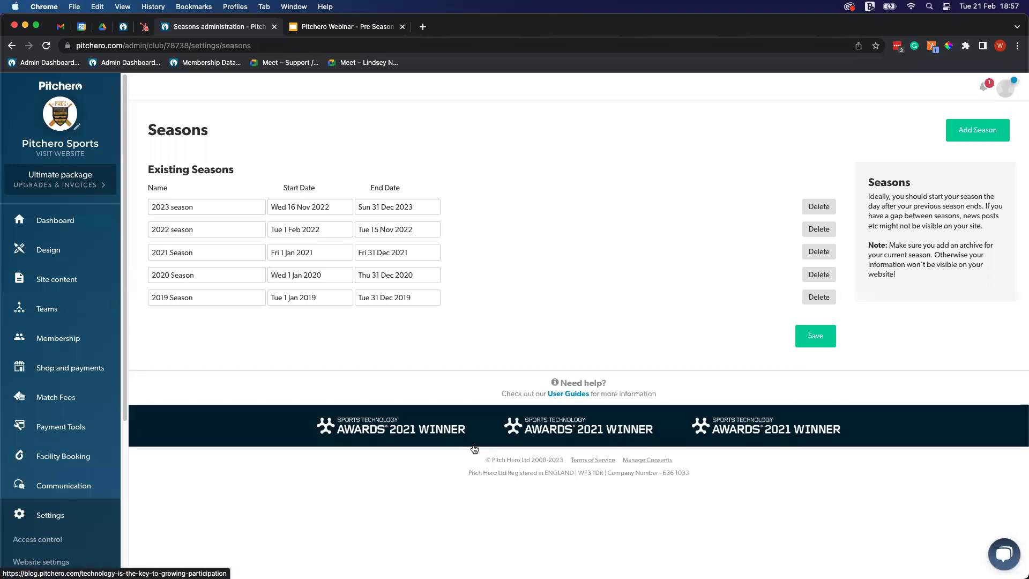
click(68, 517)
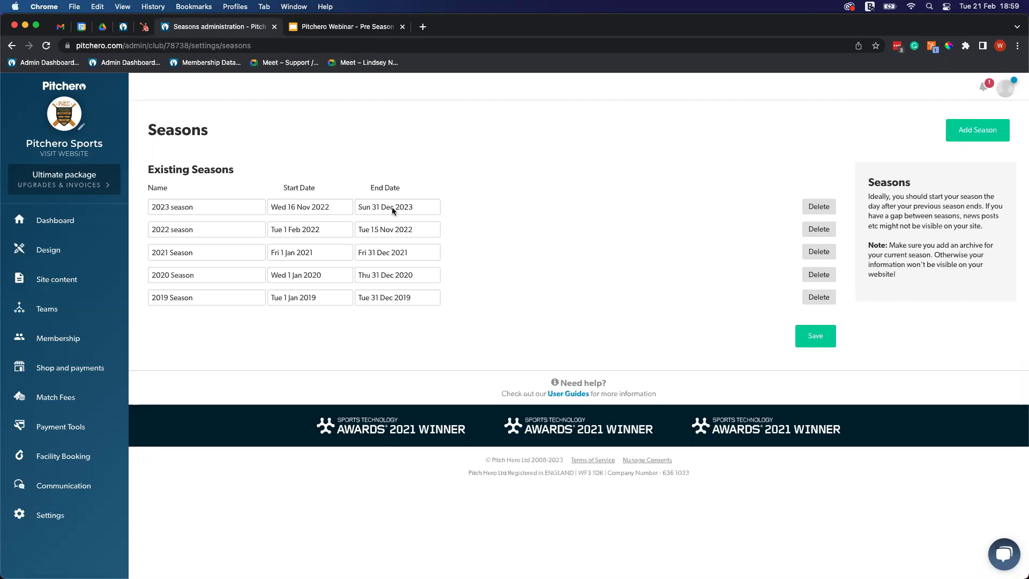
Expand Site content to list News, Events, Photos, Sponsors and other pages
click(59, 278)
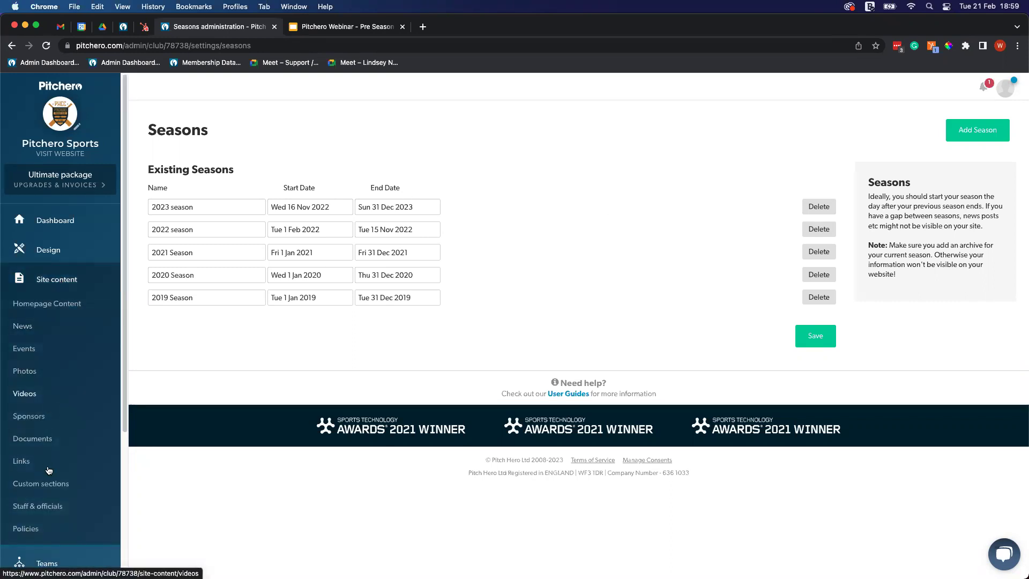
Check which pages the BMW Stratstone sponsor is placed on, then go to Design
click(45, 421)
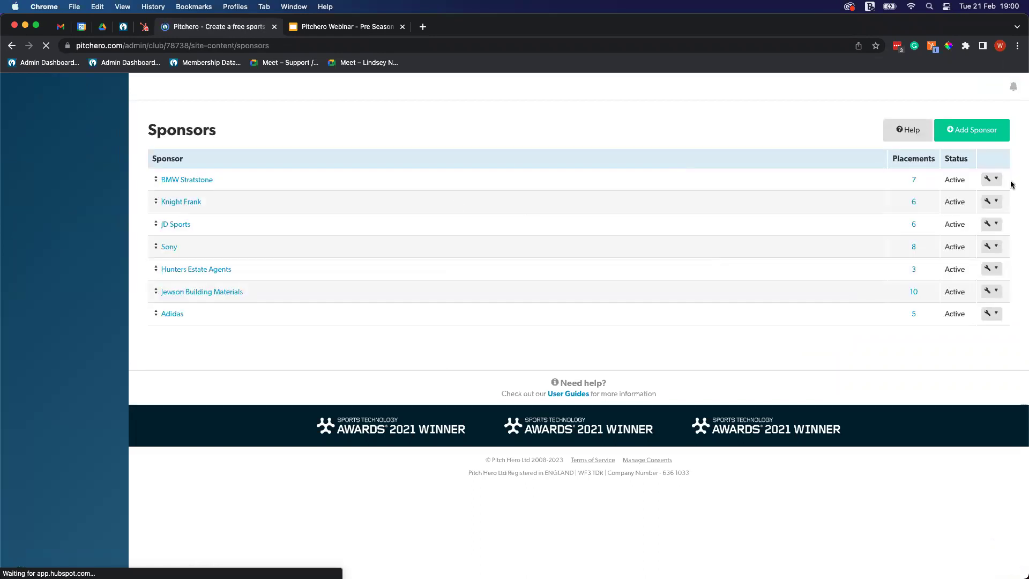
click(991, 179)
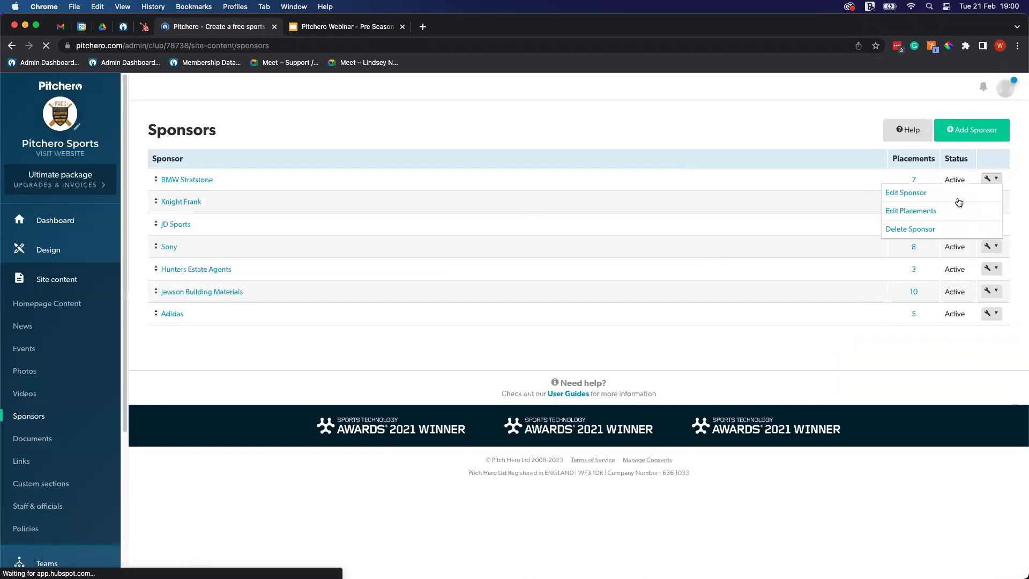
click(918, 212)
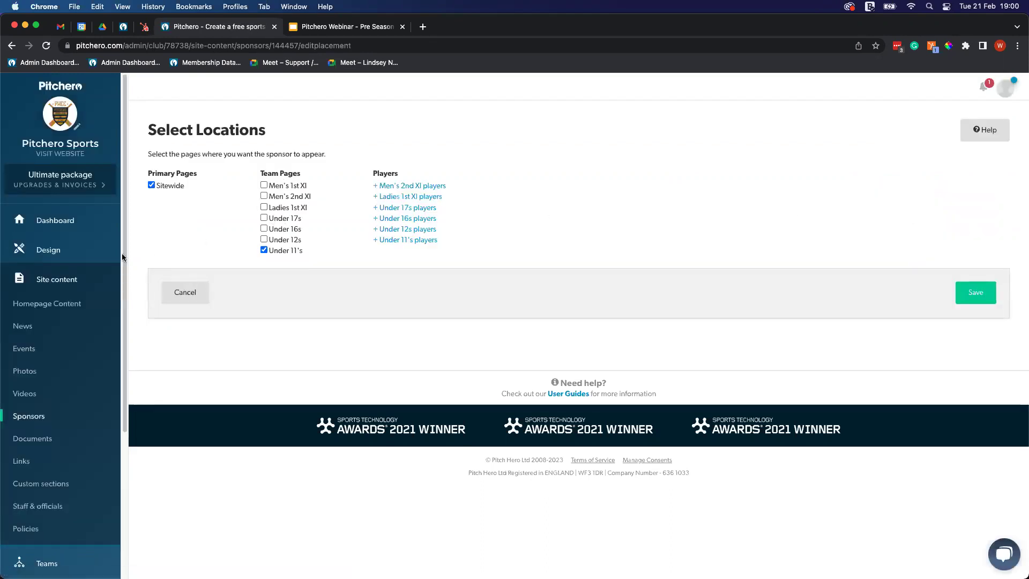
click(46, 260)
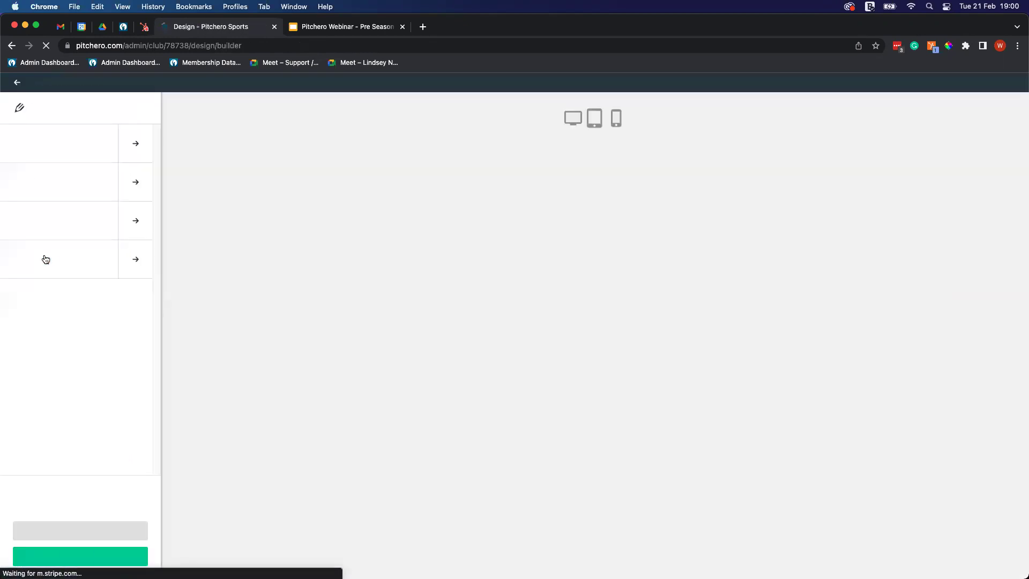
Open the header's Sponsors settings in the Design builder
click(134, 180)
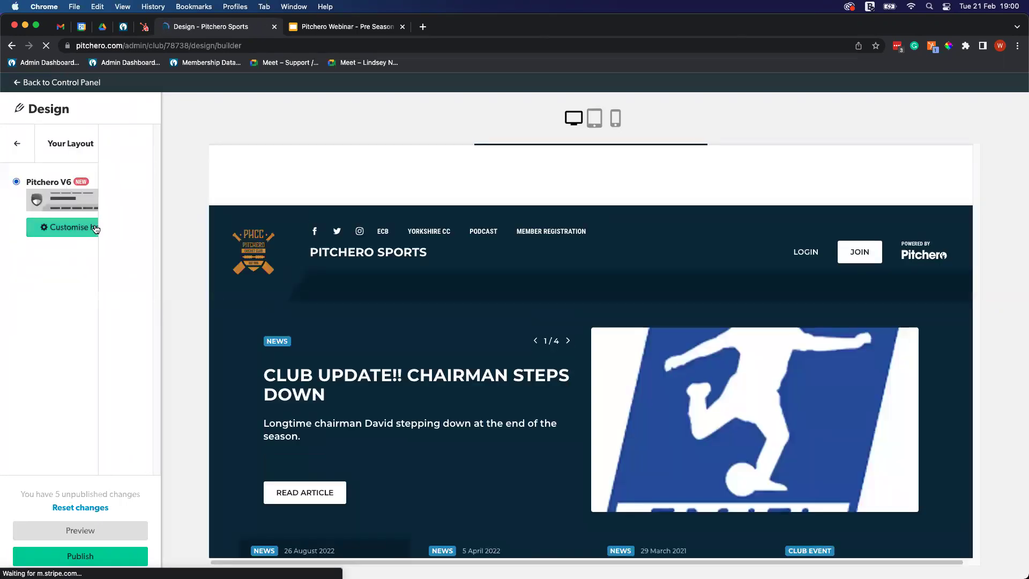
click(99, 227)
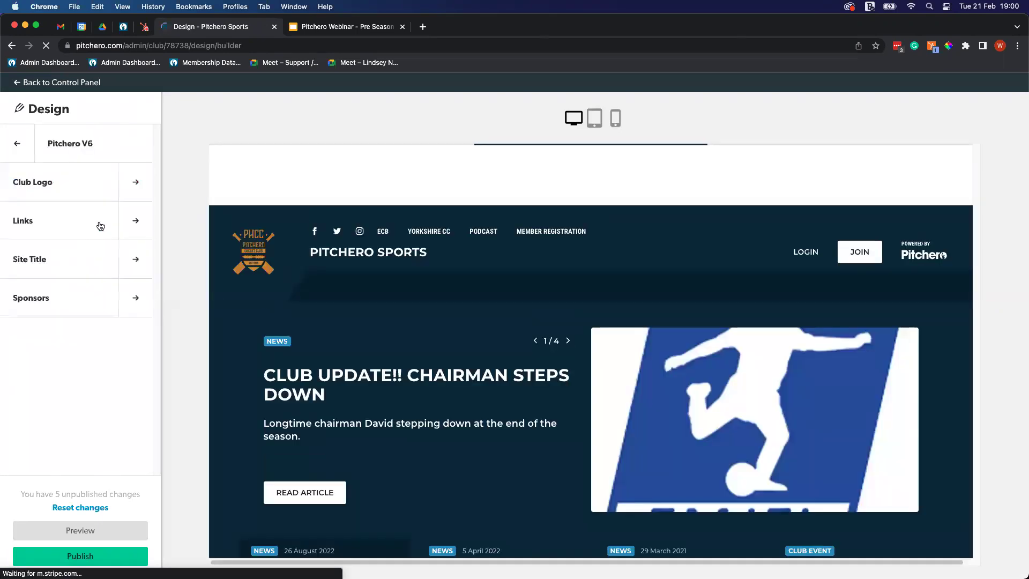
click(134, 294)
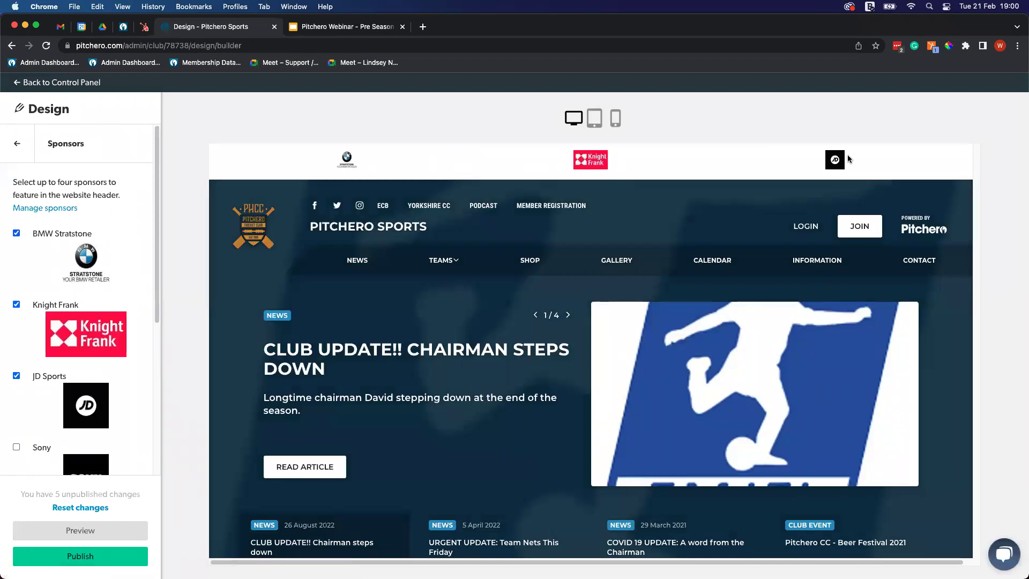
Scroll the preview to Club Sponsors, then return to the dashboard and visit the live website
scroll(133, 270, down, 1)
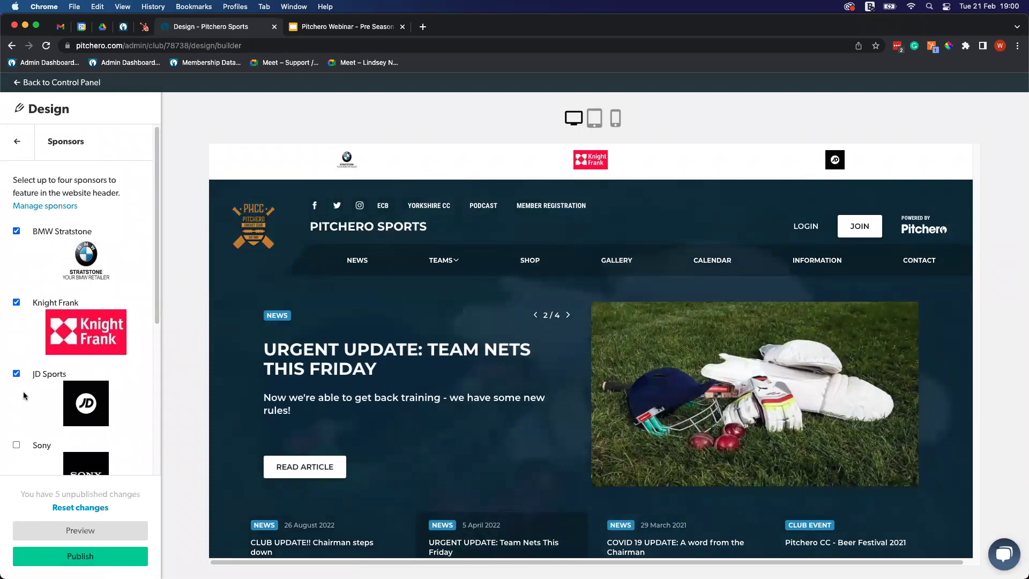
scroll(25, 396, down, 1)
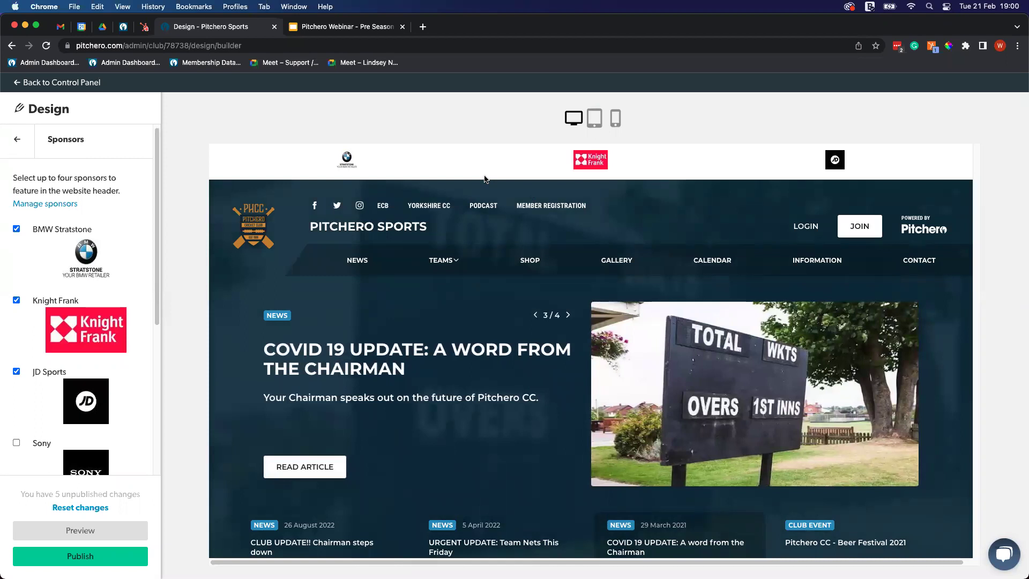
scroll(513, 298, down, 5)
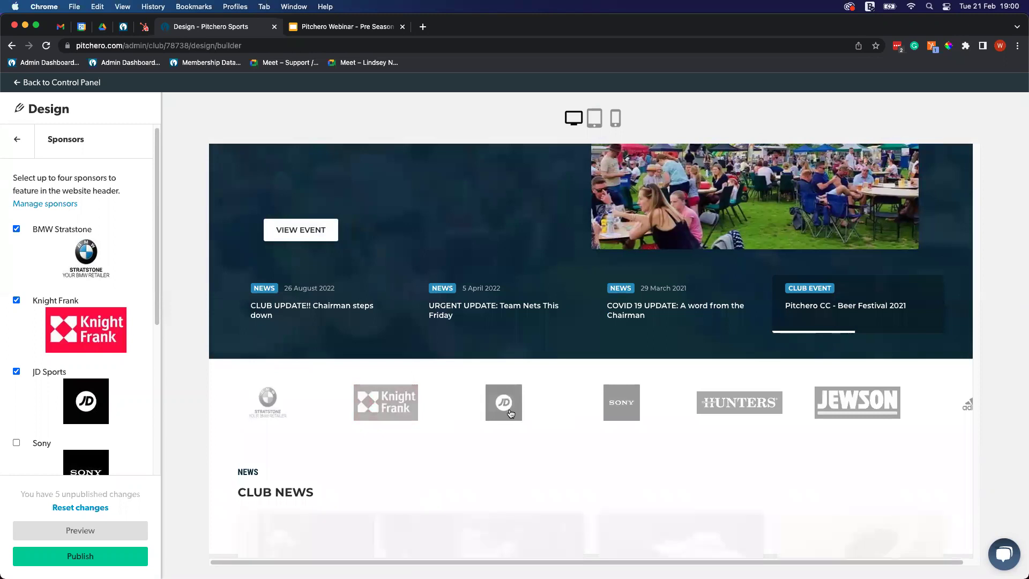
scroll(621, 365, down, 20)
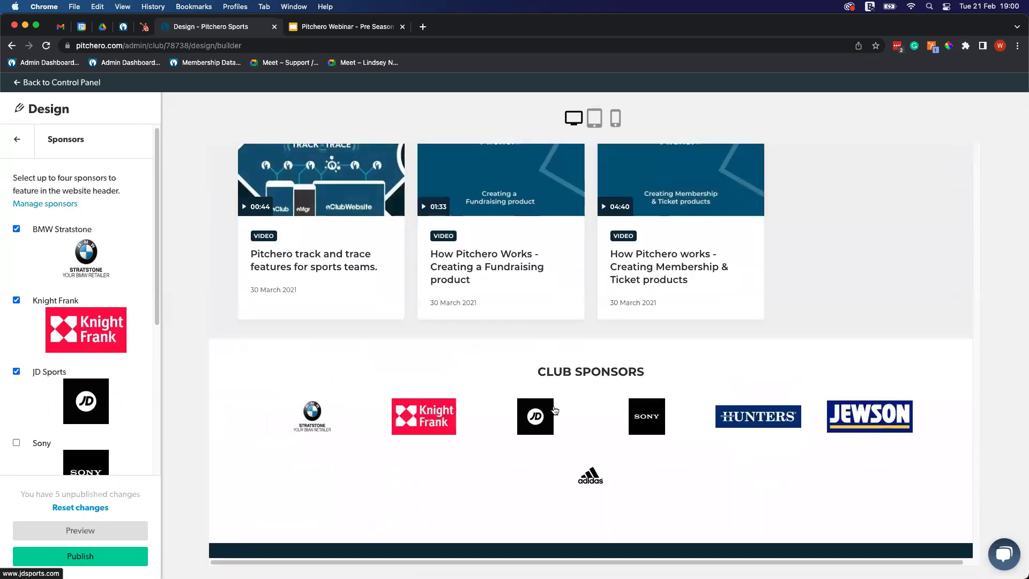
click(686, 209)
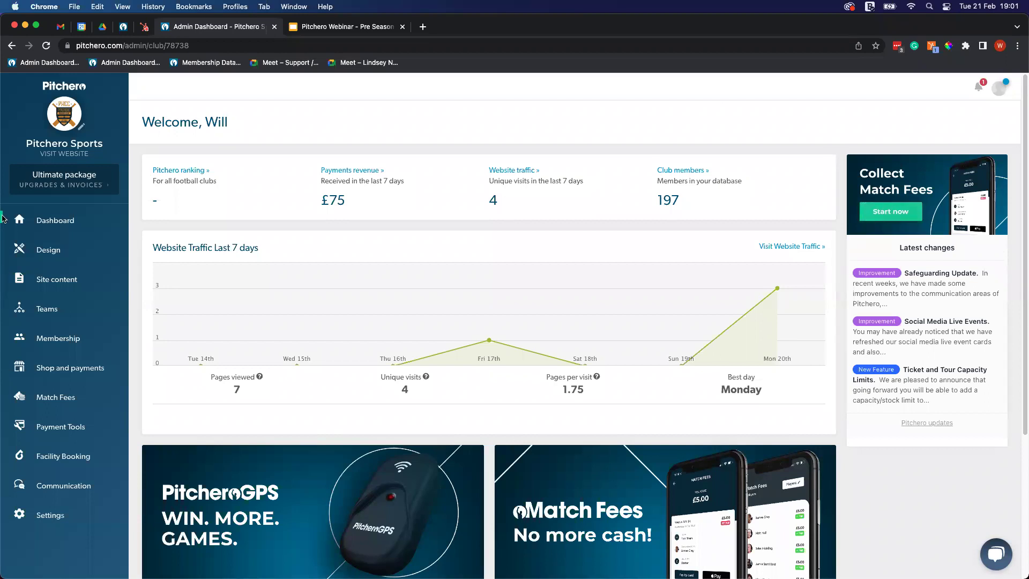
click(60, 155)
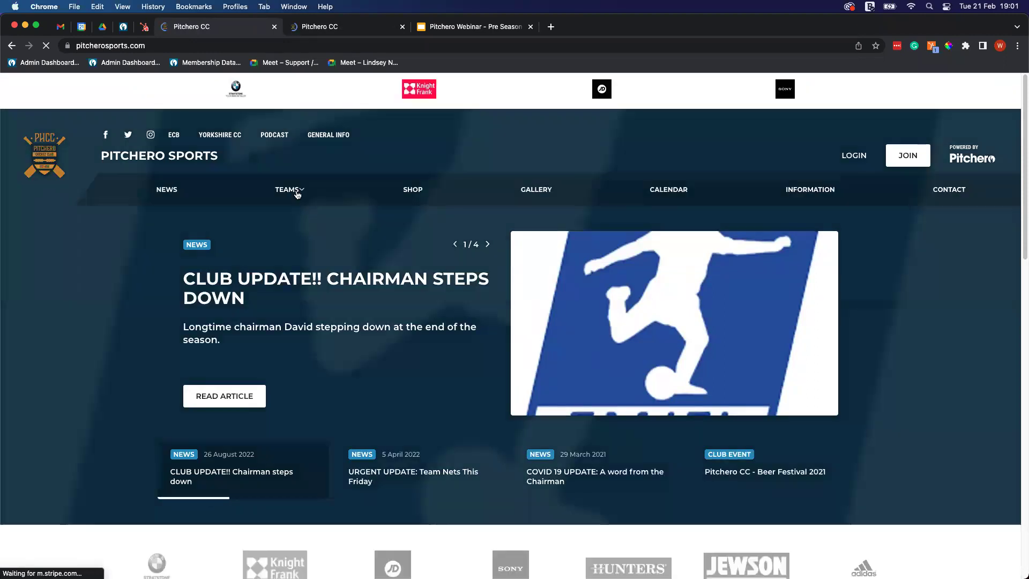
Confirm Sony, Jewson and Adidas appear as Men's 1st XI team sponsors, then return to the admin dashboard
mouse_move(298, 194)
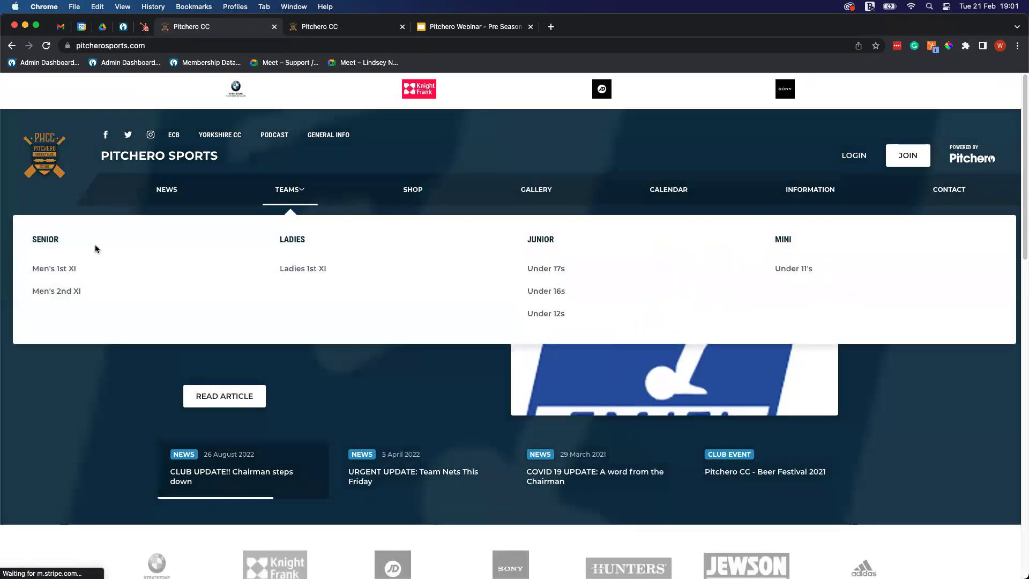
click(69, 268)
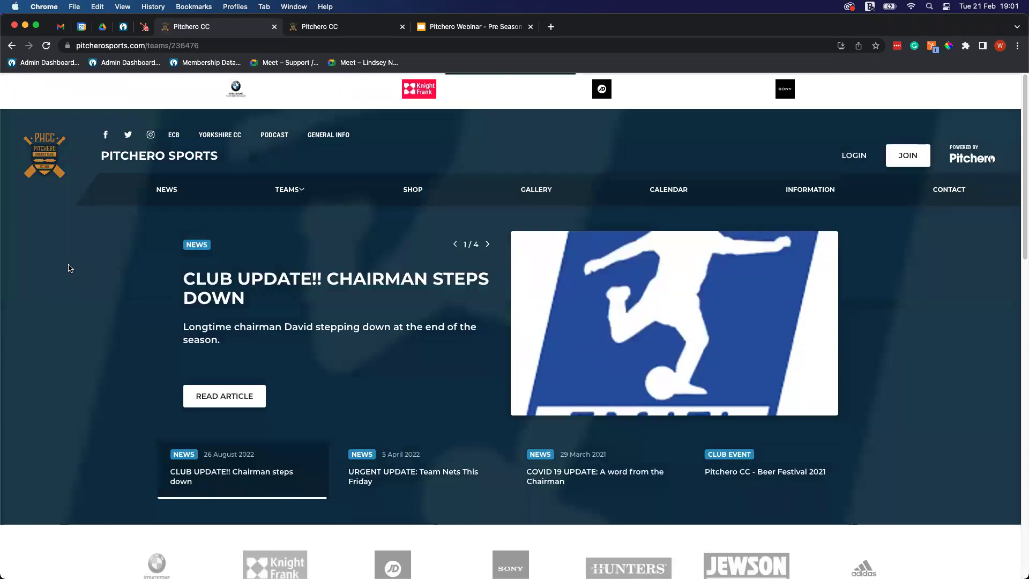
scroll(404, 324, down, 15)
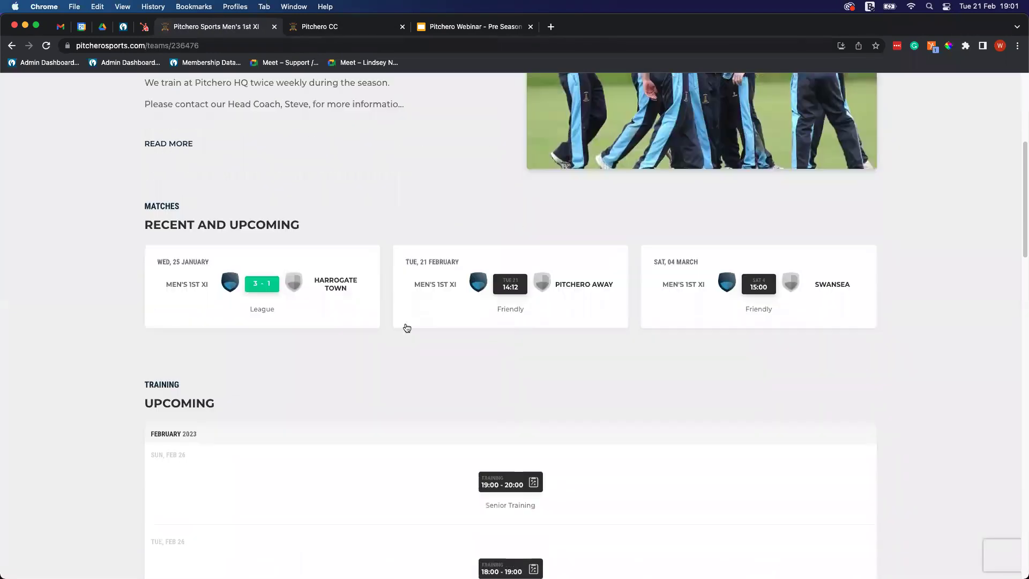
scroll(405, 326, down, 5)
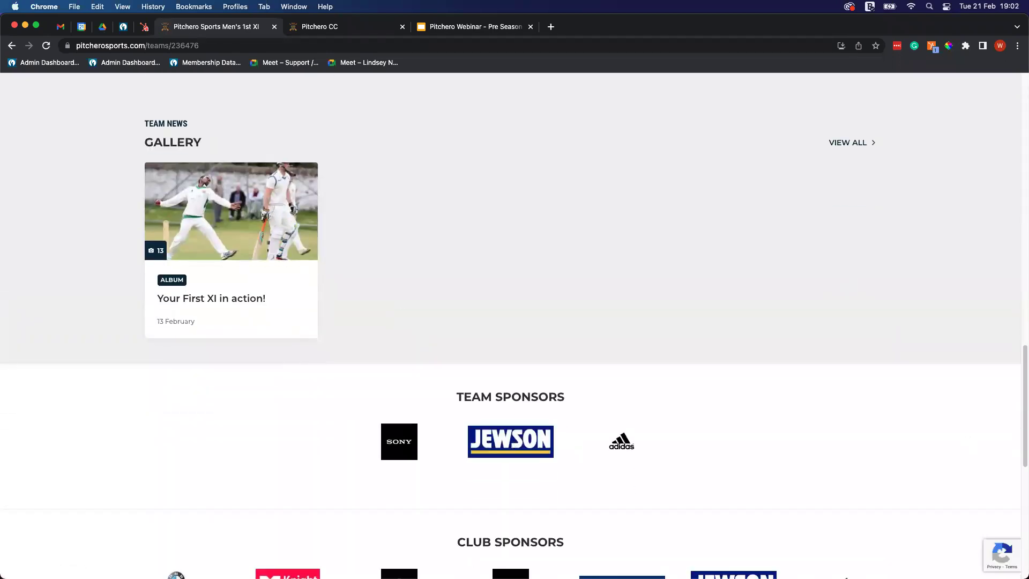
click(12, 45)
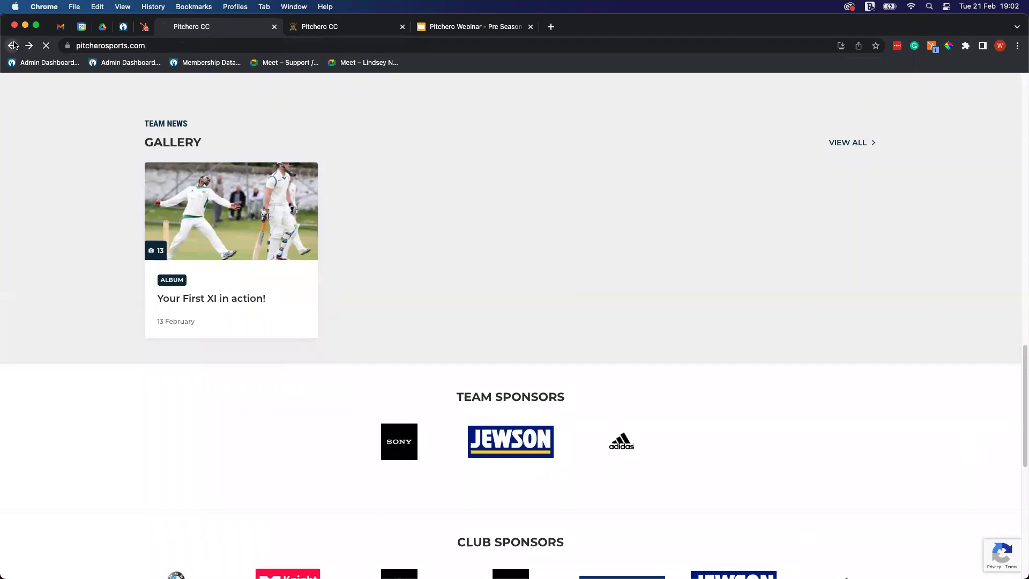
key(super+bracketleft)
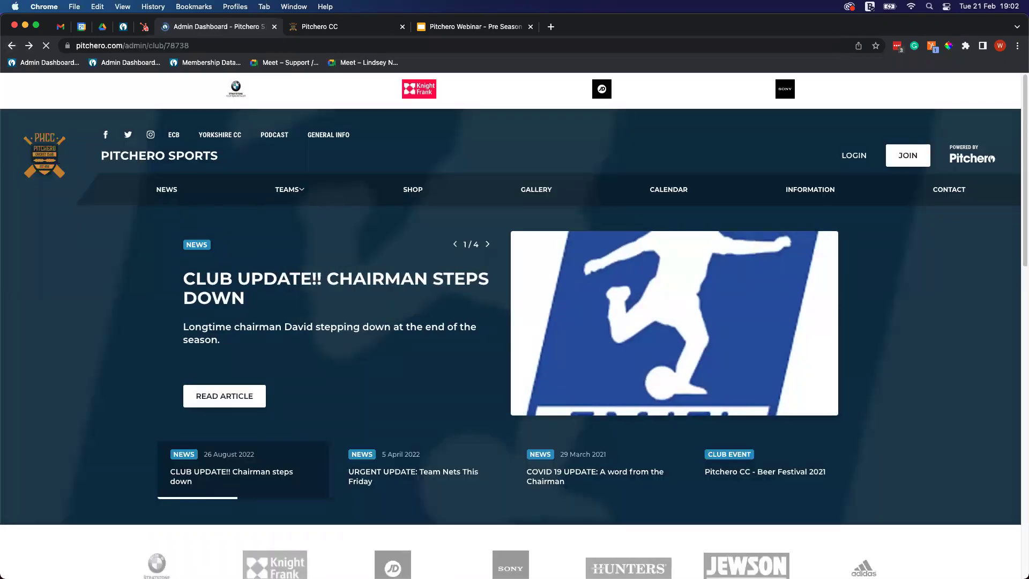